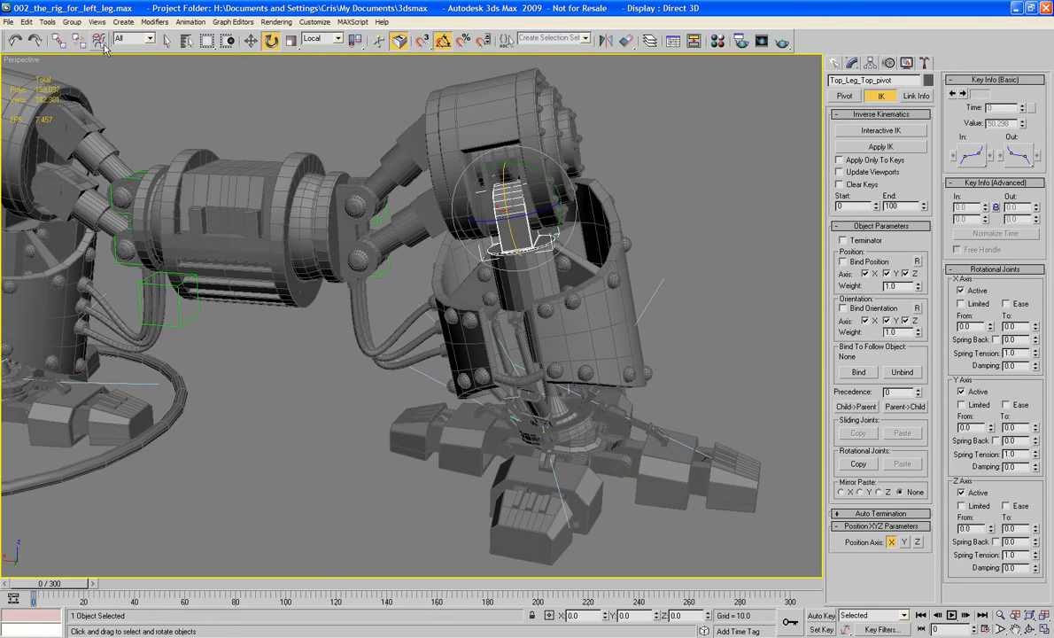
Select the foot hub, the four toe segments attached to it and the lower leg shaft together
left_click(57, 41)
left_click(327, 68)
middle_click_drag(591, 462, 513, 384)
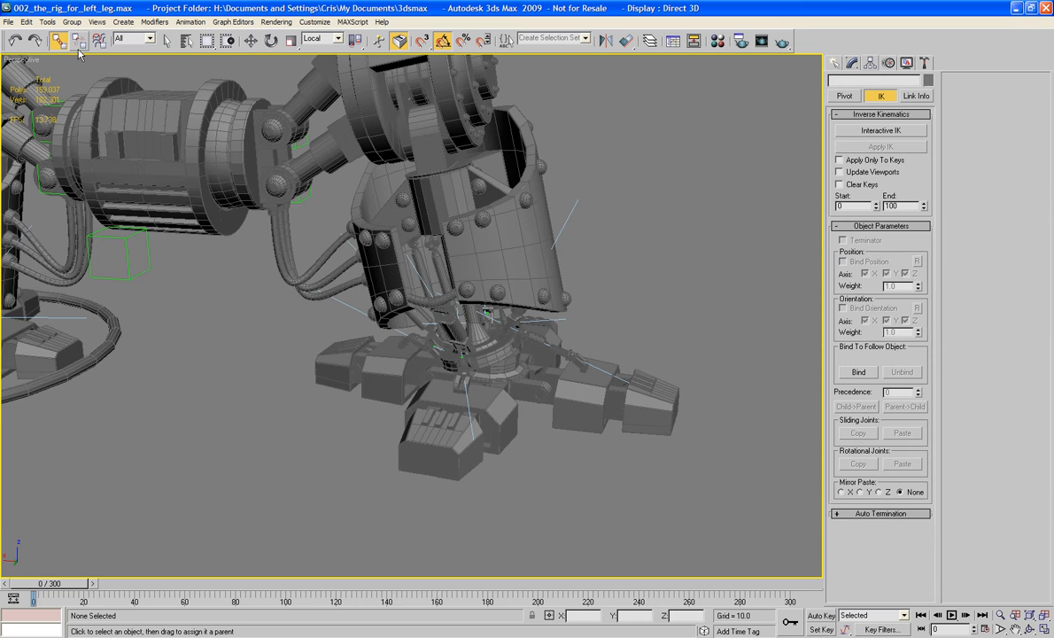
left_click(456, 354)
left_click(371, 353, "ctrl")
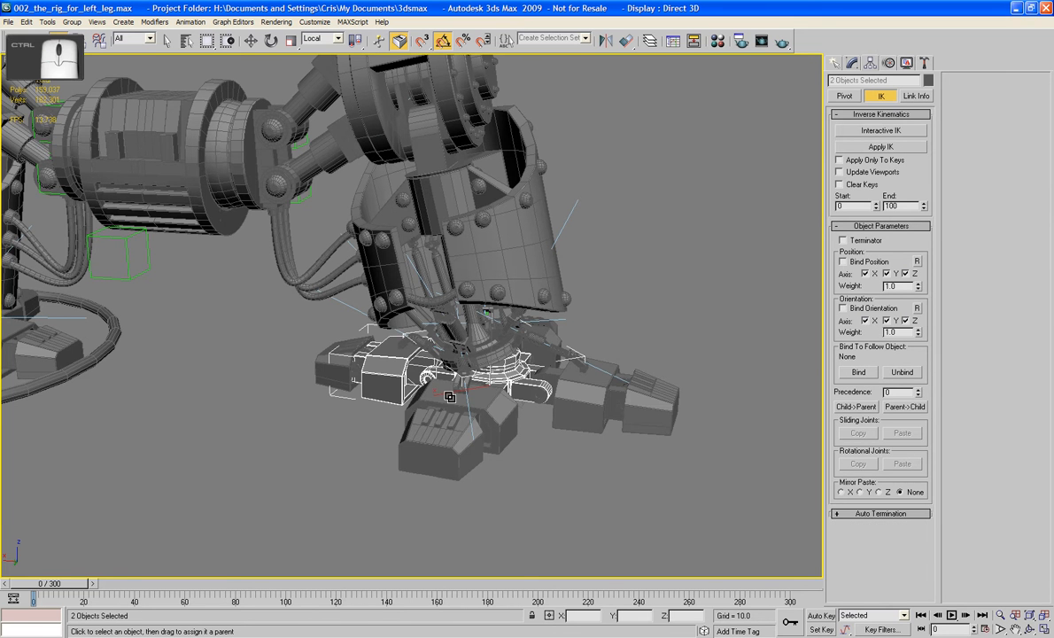
left_click(470, 399, "ctrl")
left_click(577, 388, "ctrl")
middle_click_drag(678, 355, 474, 367, "alt")
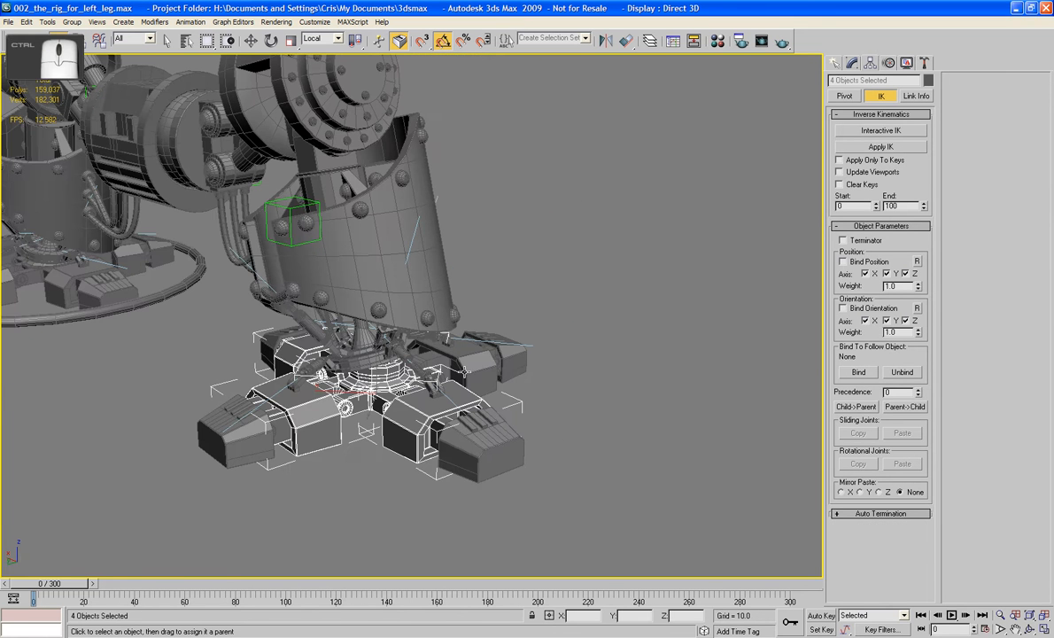
left_click(464, 371, "ctrl")
left_click(363, 329, "ctrl")
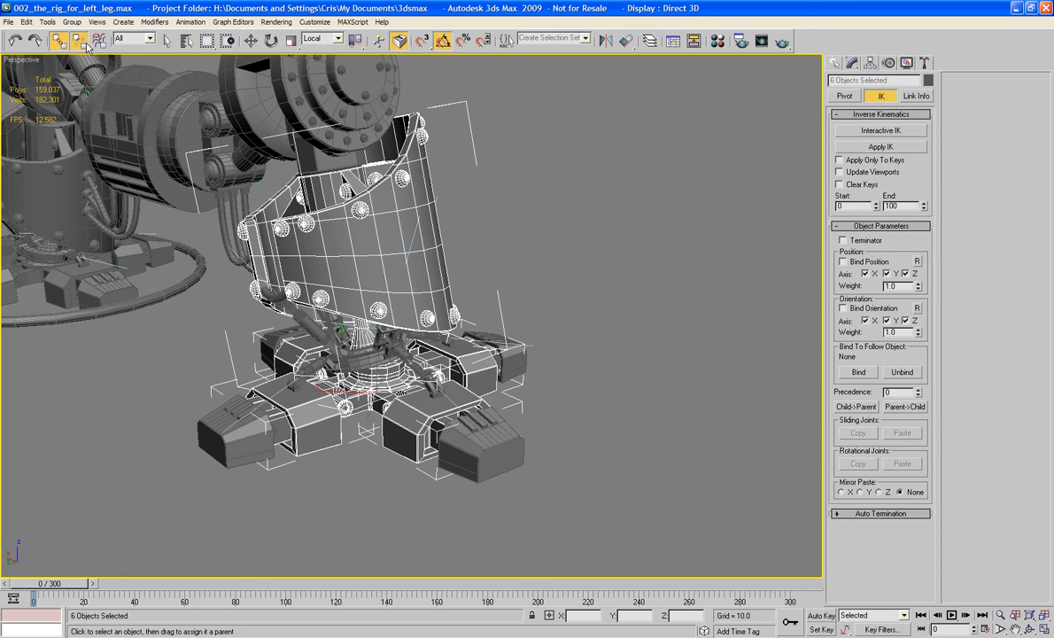
Reset the transform of Foothub_01 with Reset XForm and convert it to an editable poly
left_click(923, 65)
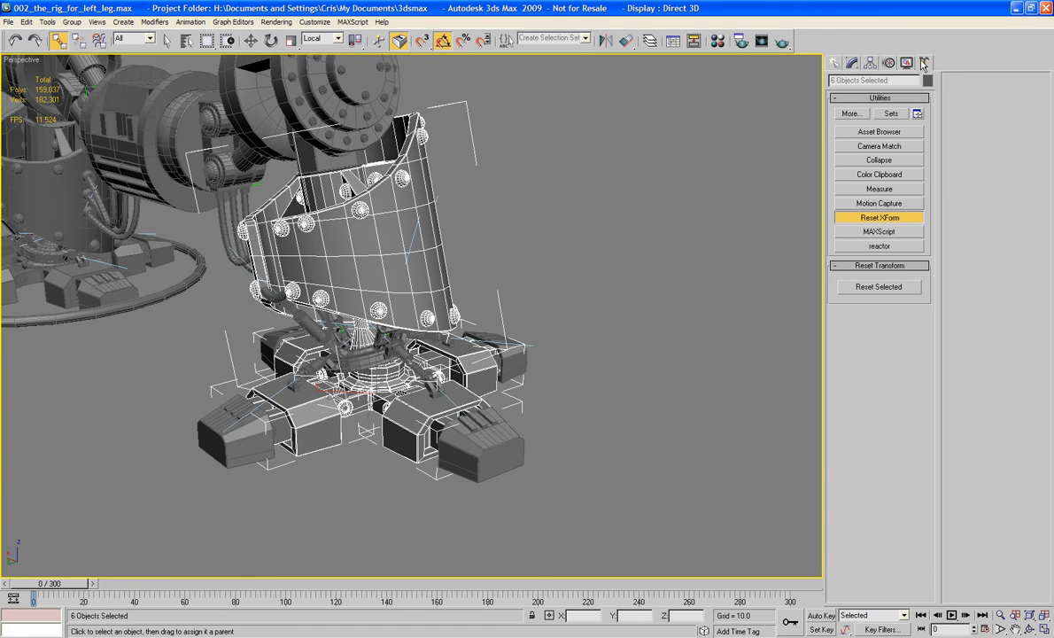
left_click(576, 305)
left_click(377, 368)
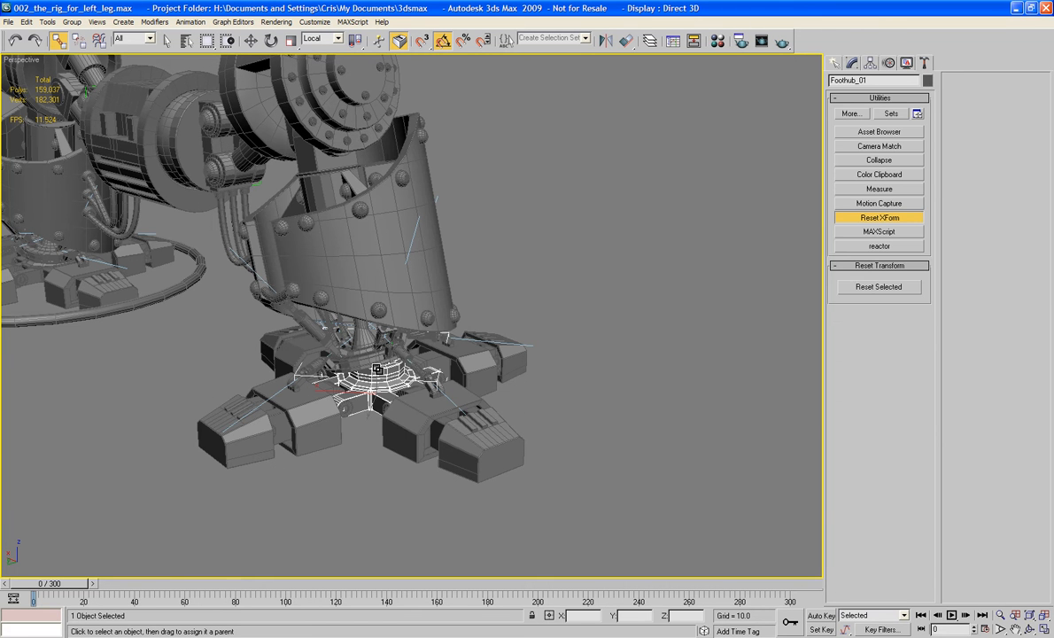
left_click(857, 284)
right_click(383, 376)
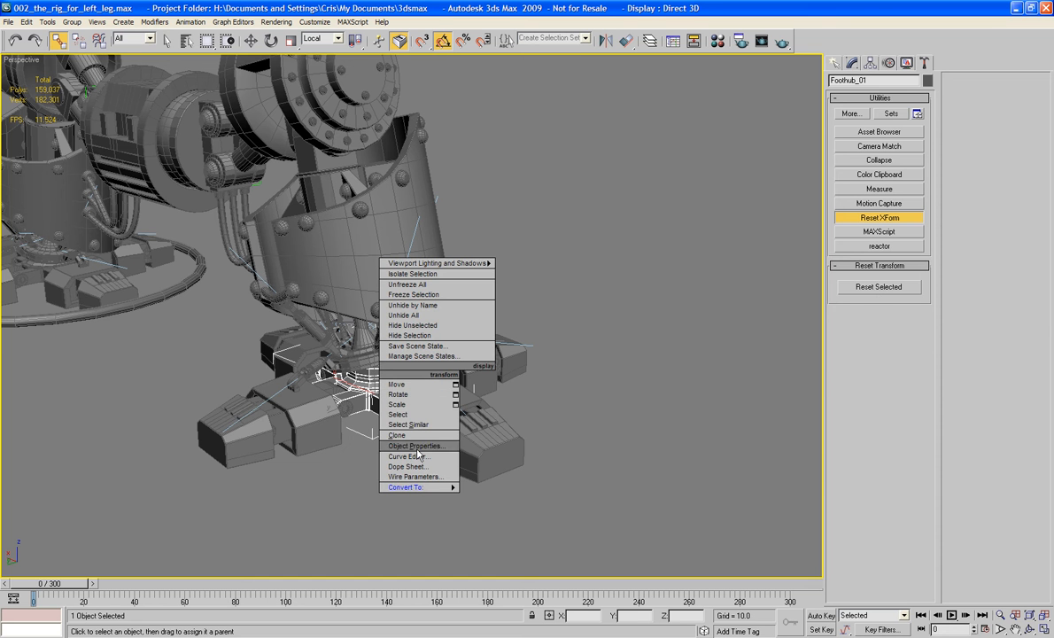
mouse_move(404, 459)
left_click(473, 466)
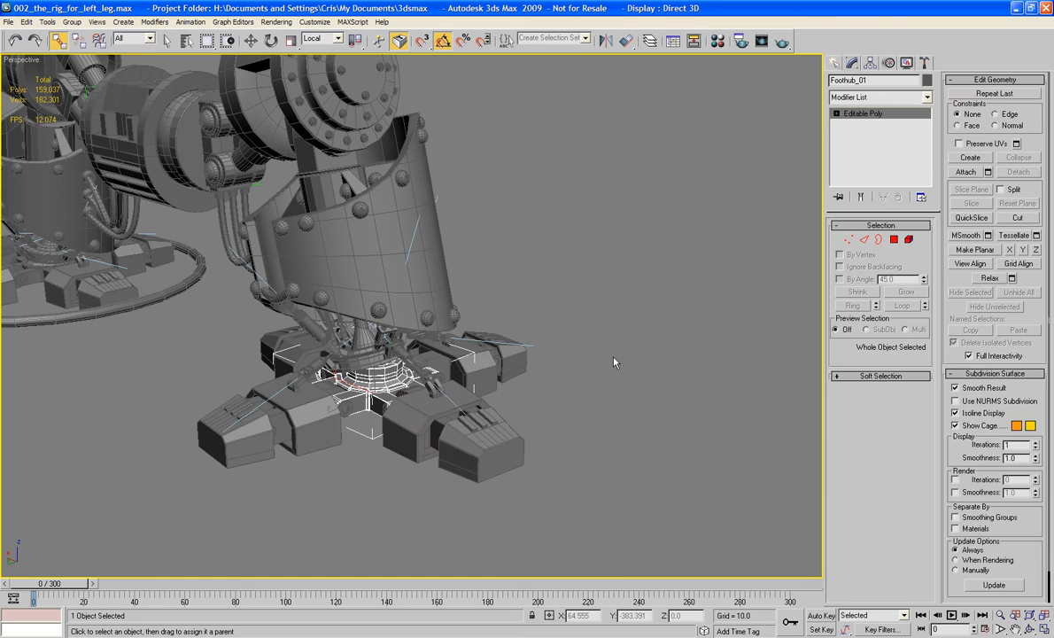
Nudge the foot hub slightly along its local Y axis and convert it to an editable poly again
left_click(616, 362)
scroll(404, 369, "up", 7)
middle_click_drag(443, 451, 384, 217)
scroll(383, 218, "down", 6)
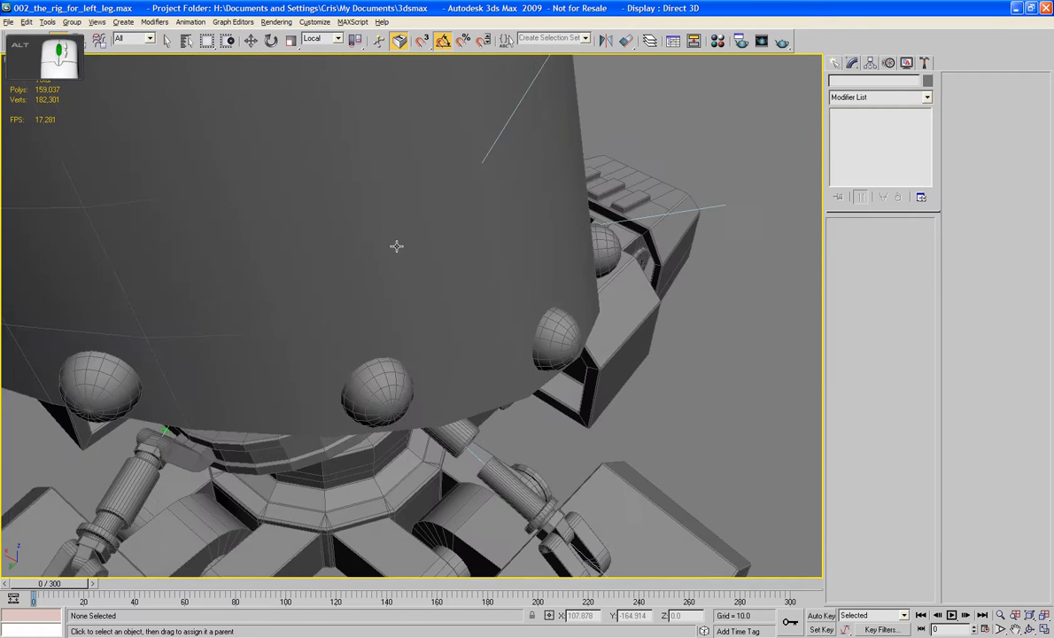
left_click(413, 436)
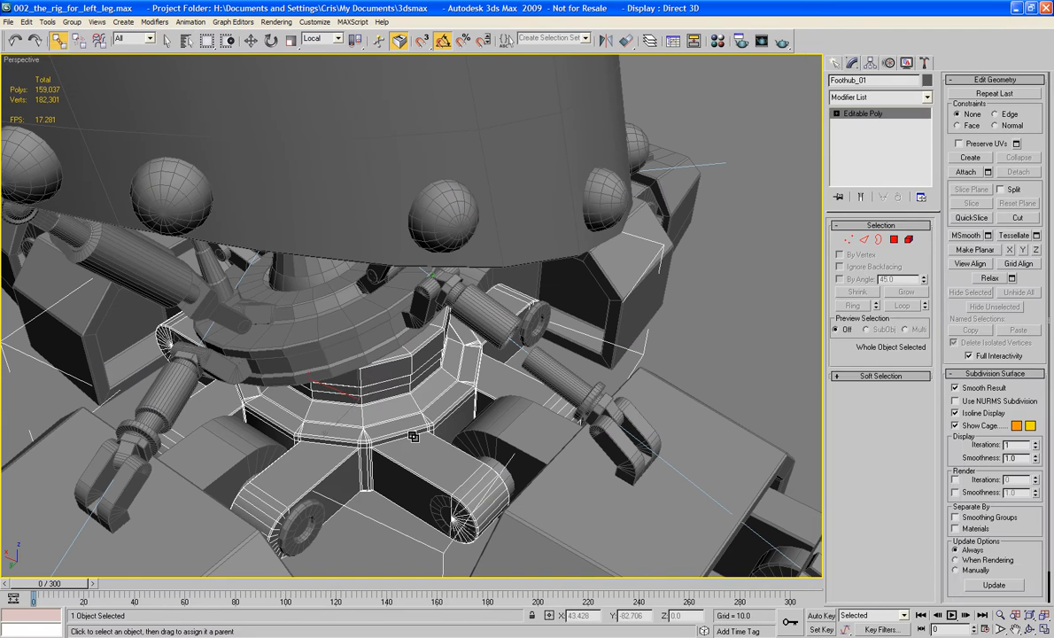
key("w")
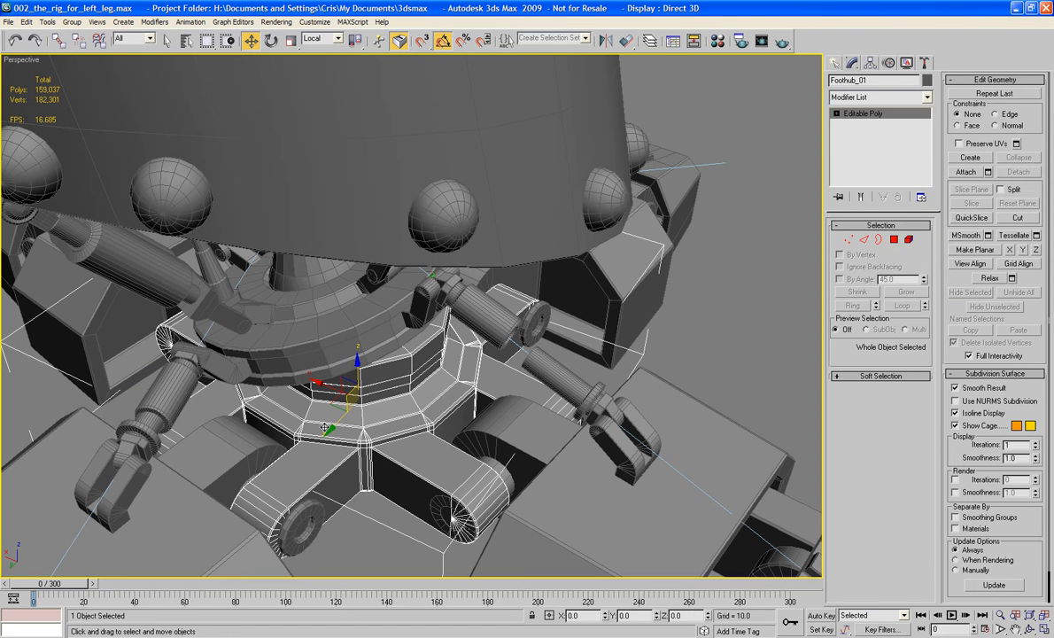
left_click_drag(331, 430, 333, 420)
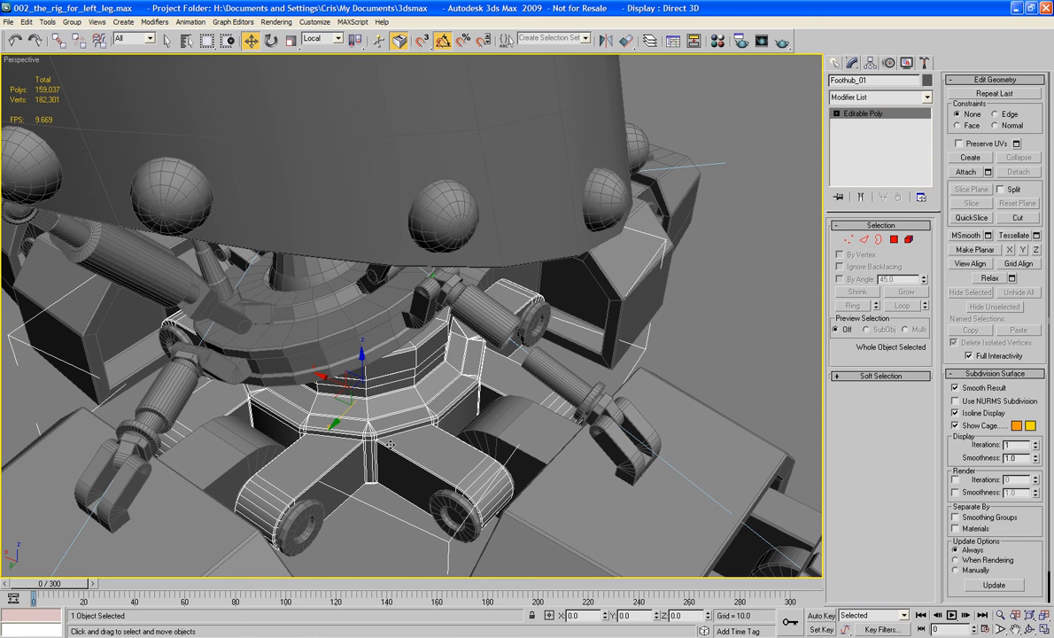
right_click(383, 407)
mouse_move(410, 515)
left_click(478, 528)
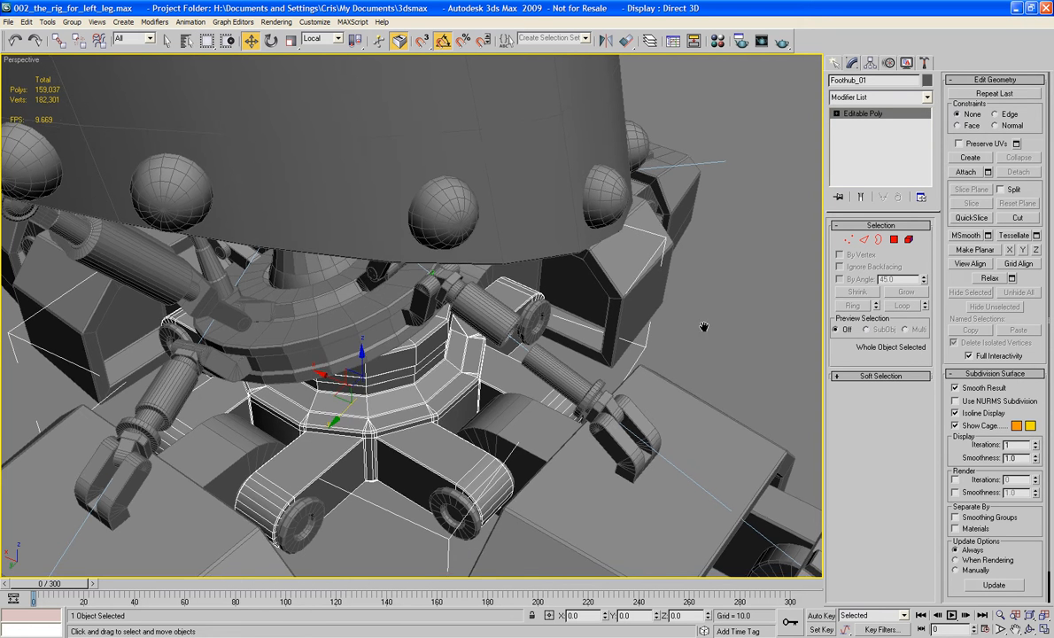
Link the leg top to the ball joint Sphere02 at the end of the central body
scroll(703, 326, "down", 10)
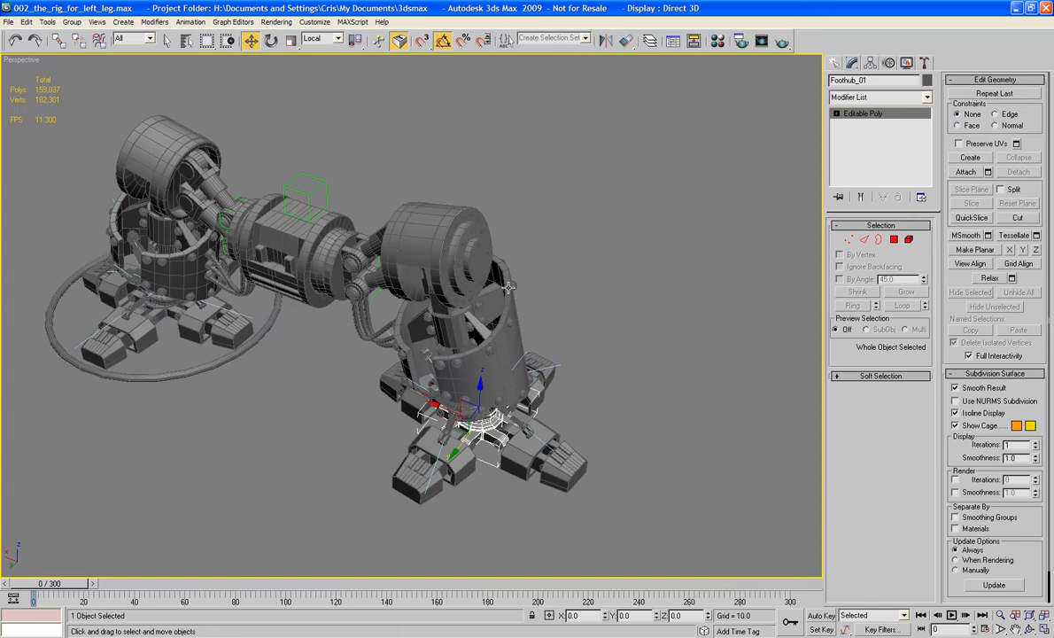
middle_click_drag(508, 287, 469, 316, "alt")
scroll(548, 286, "up", 4)
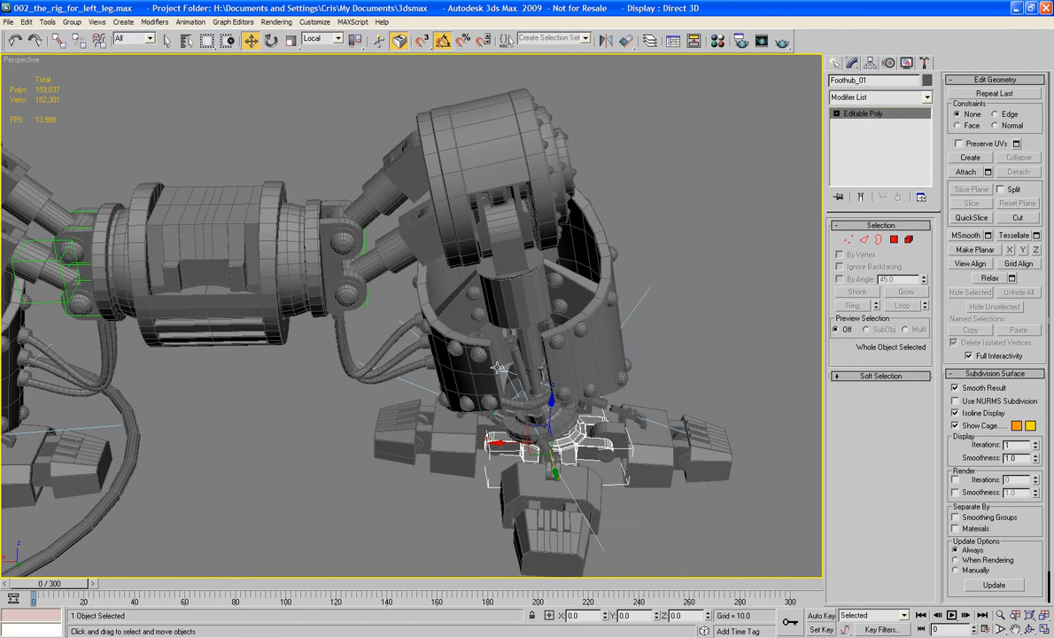
middle_click_drag(284, 176, 366, 206, "alt")
left_click(235, 122)
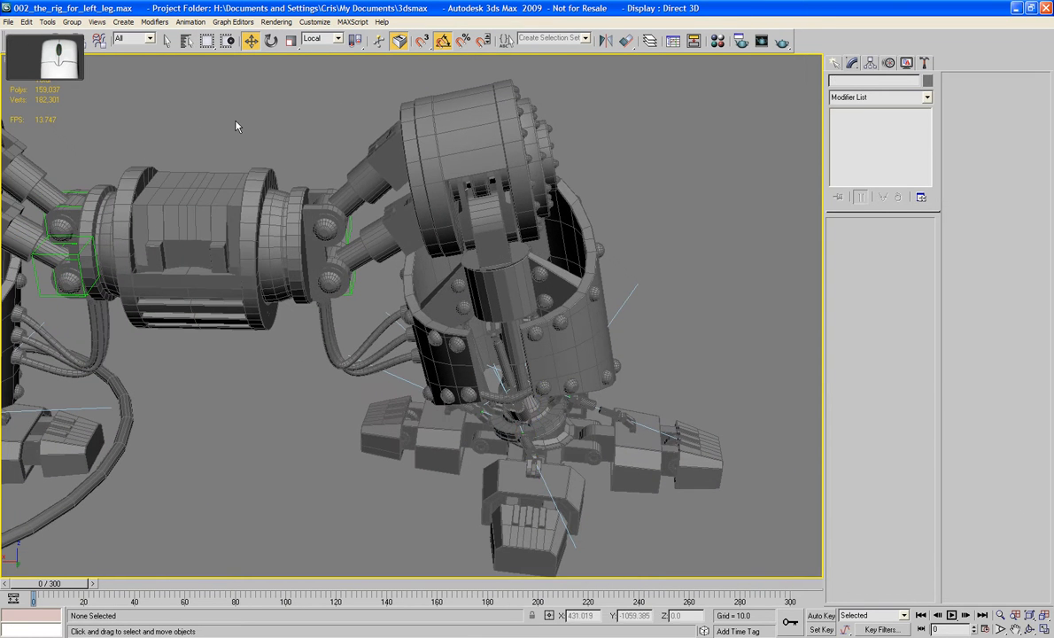
left_click(59, 42)
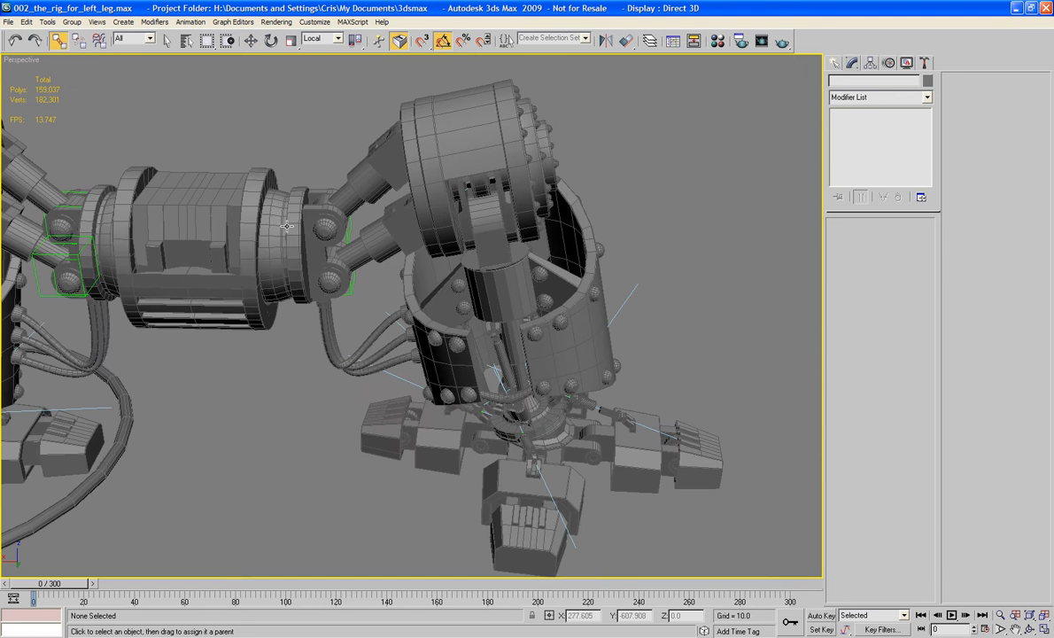
left_click(456, 128)
left_click_drag(451, 124, 289, 256)
Continue the link chain from Leg_Top through Cylinder10 and Top_Leg_Top_pivot down to central_lower_leg_shaft
middle_click_drag(390, 256, 464, 292, "alt")
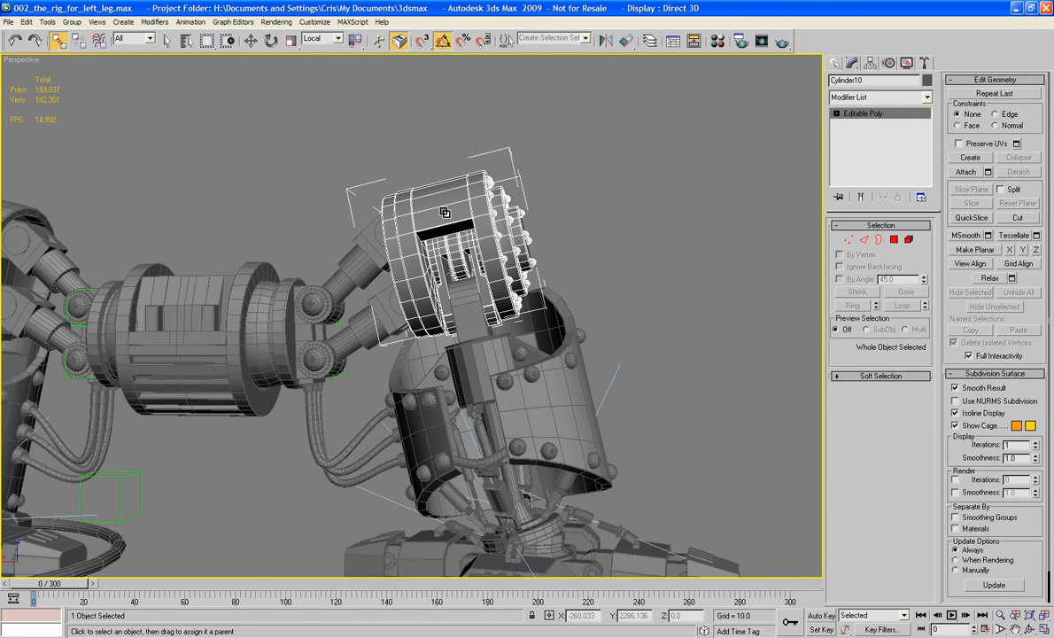
left_click(473, 330)
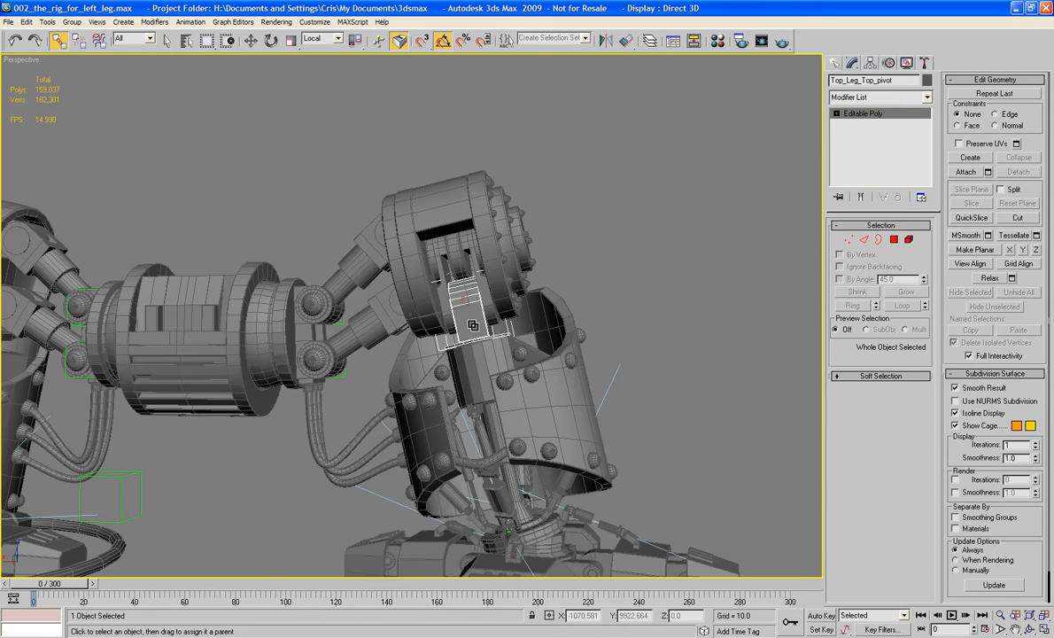
left_click(477, 379)
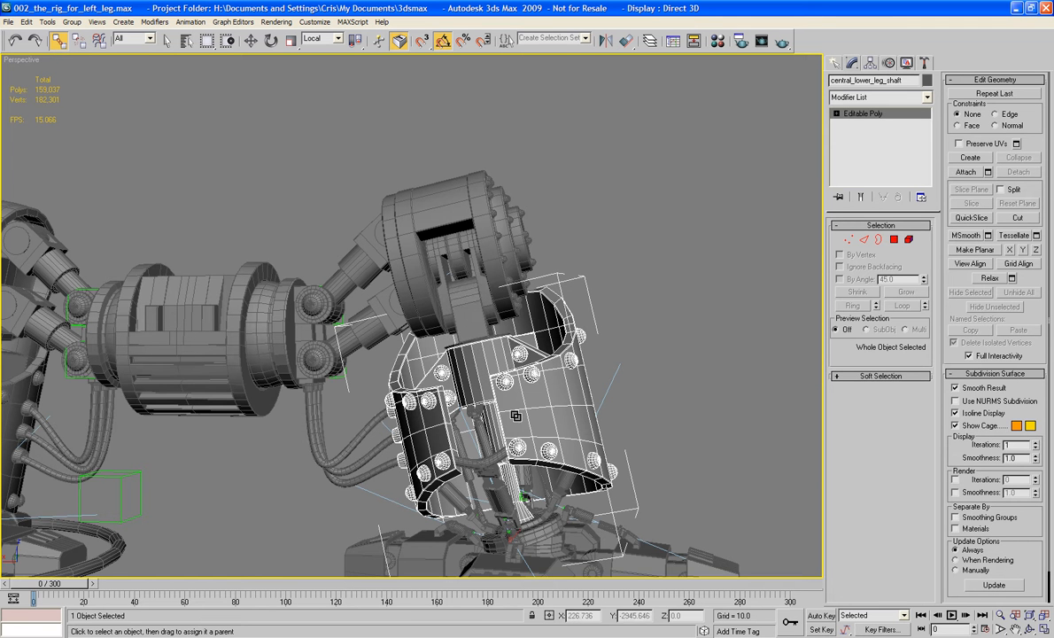
Link the ankle joint Sphere01 to the lower leg shaft and connect the foot hub to the ankle chain above it
middle_click_drag(514, 400, 500, 287)
middle_click_drag(506, 362, 505, 305)
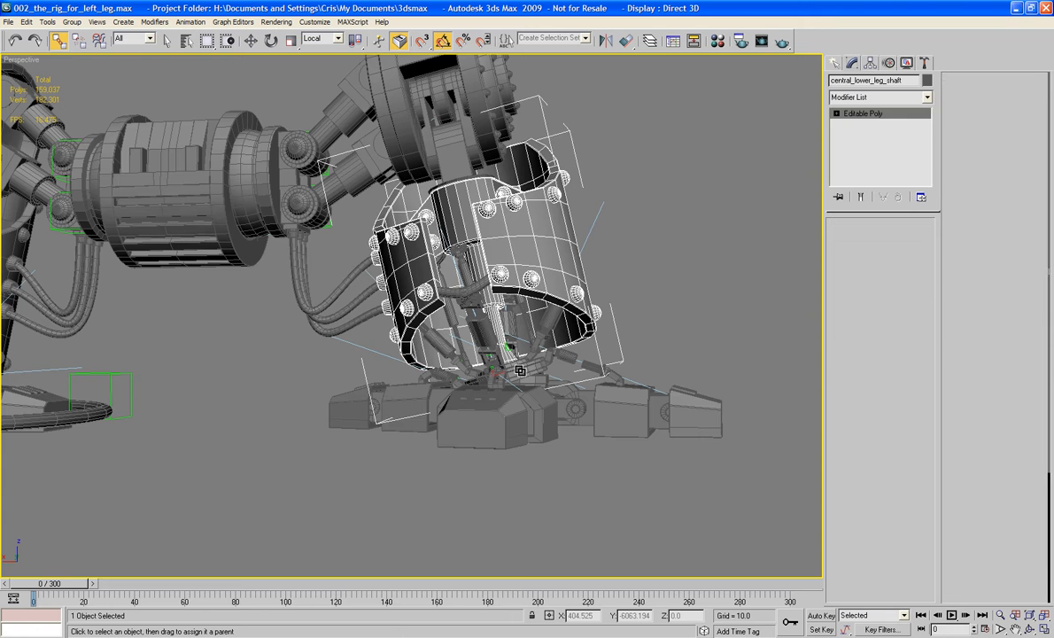
left_click(520, 370)
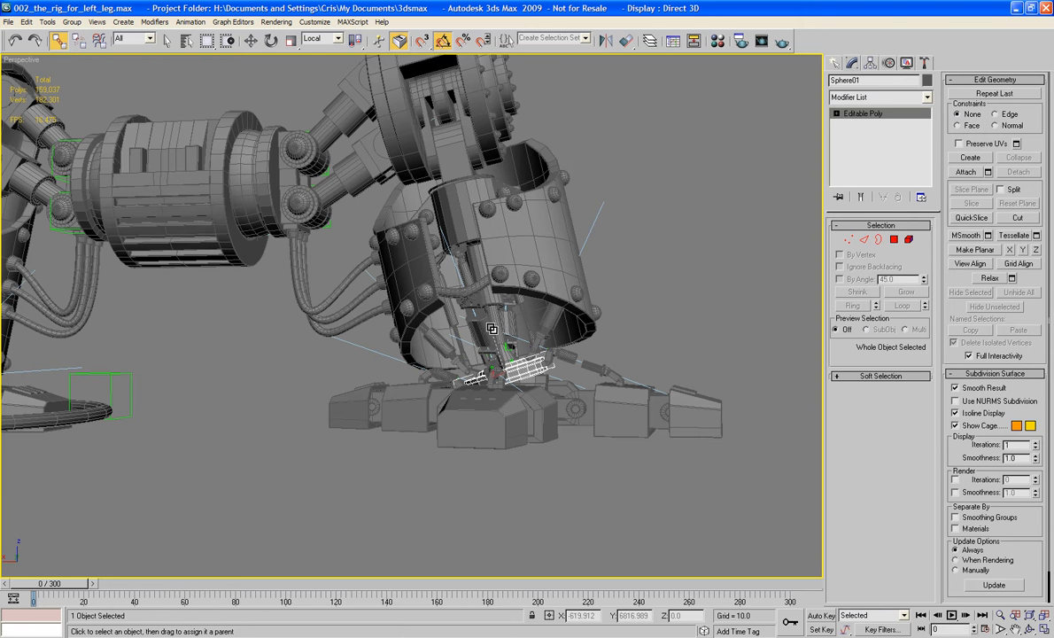
left_click_drag(495, 319, 494, 318)
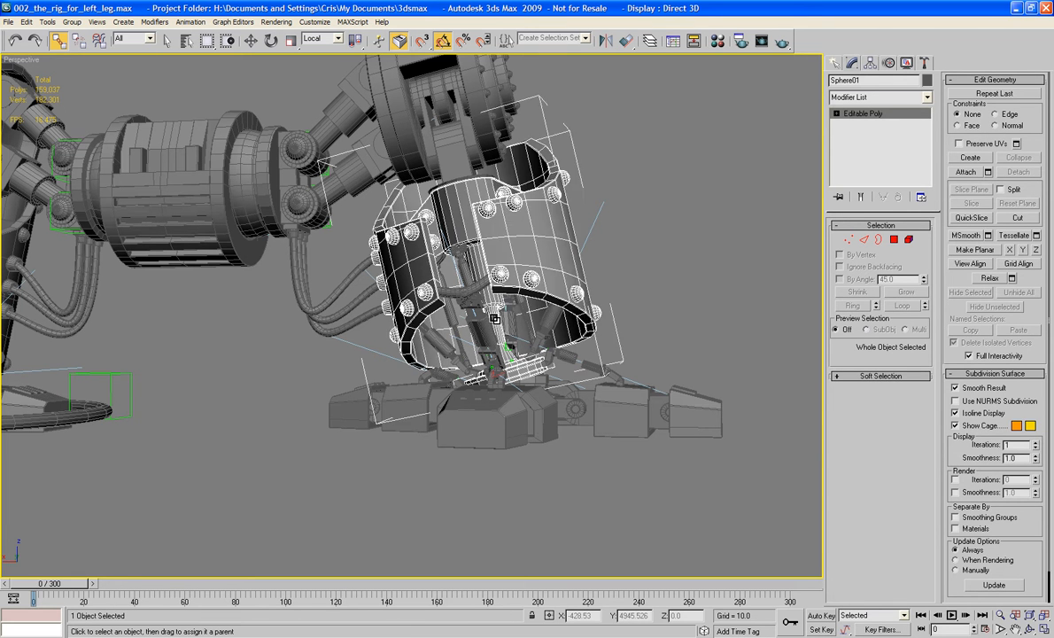
left_click(531, 383)
left_click_drag(531, 383, 464, 311)
Link the four inner toe segments around the foot to the foot hub
left_click(630, 422)
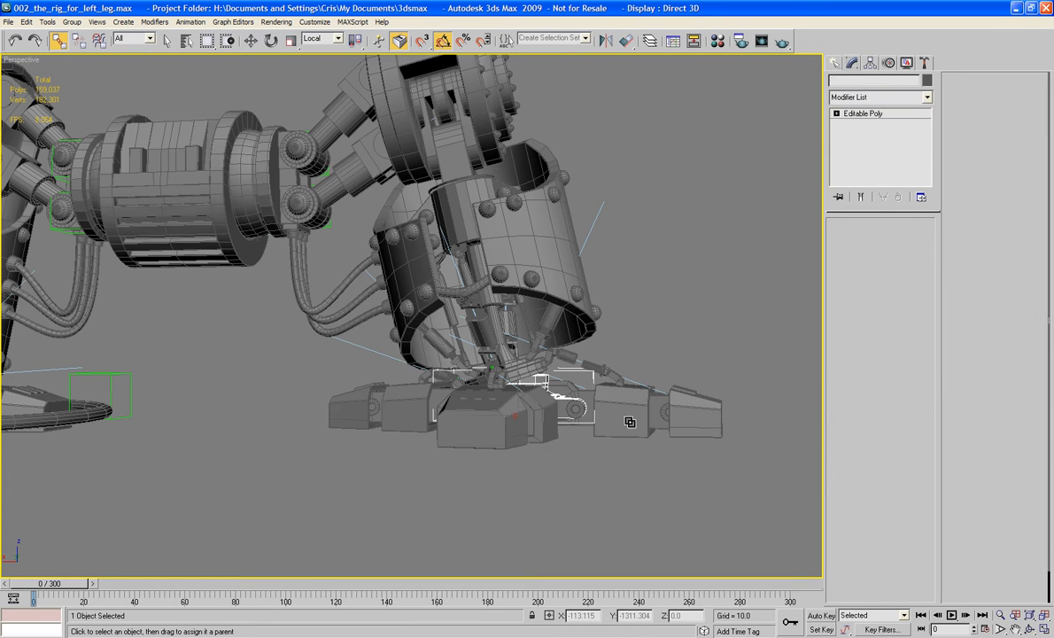
left_click(540, 425, "ctrl")
left_click(554, 386, "ctrl")
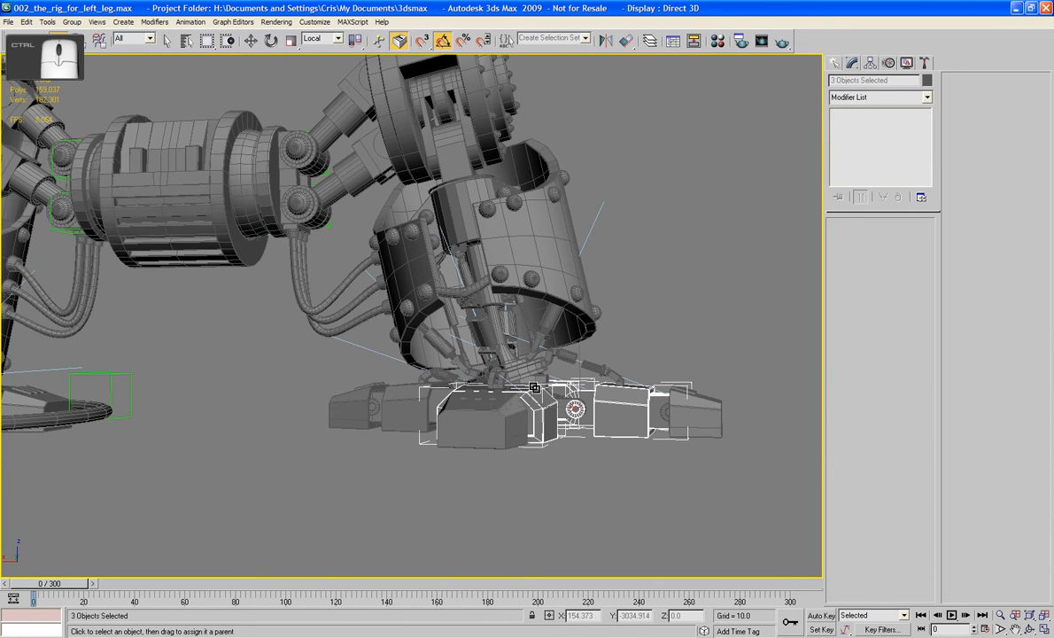
left_click(417, 407, "ctrl")
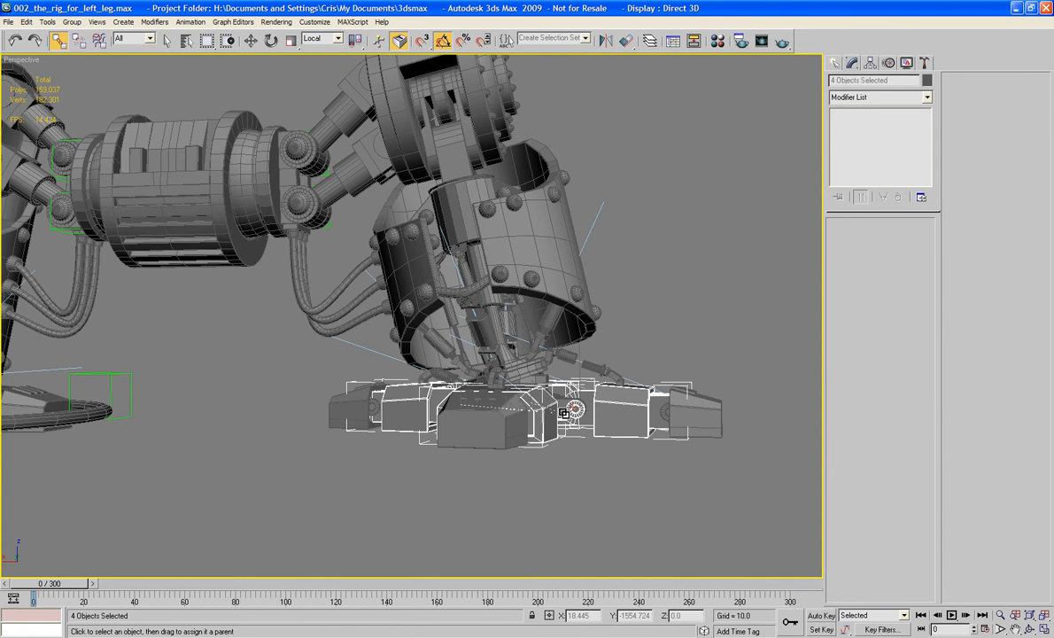
left_click(665, 277)
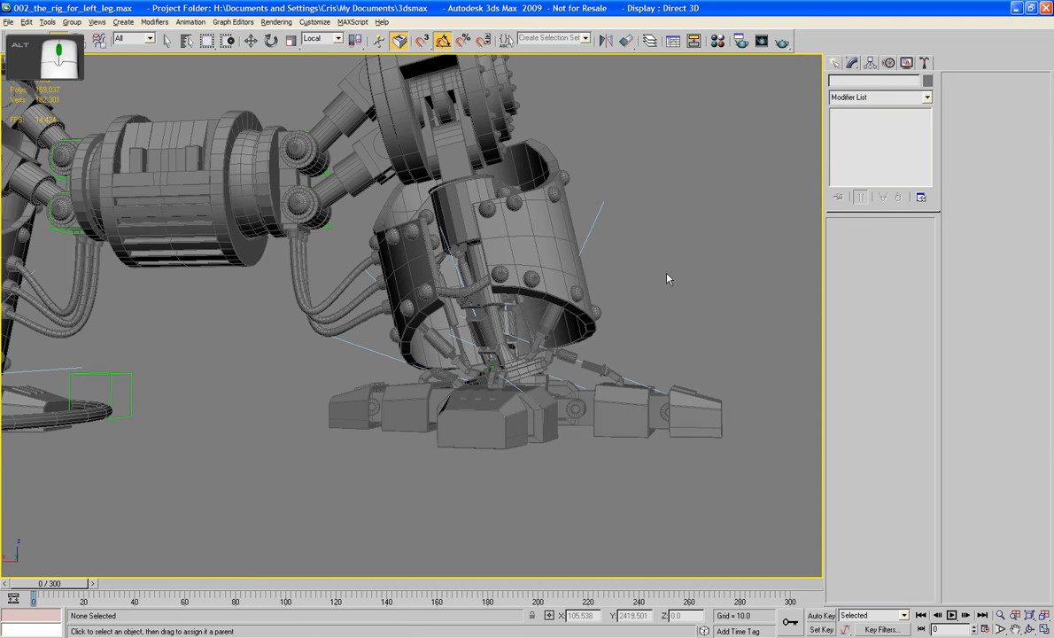
Try moving the hip ball joint Sphere02 along its local Y axis to test the links, and undo the move
middle_click_drag(667, 280, 673, 290, "alt")
scroll(673, 290, "down", 3)
left_click(334, 257)
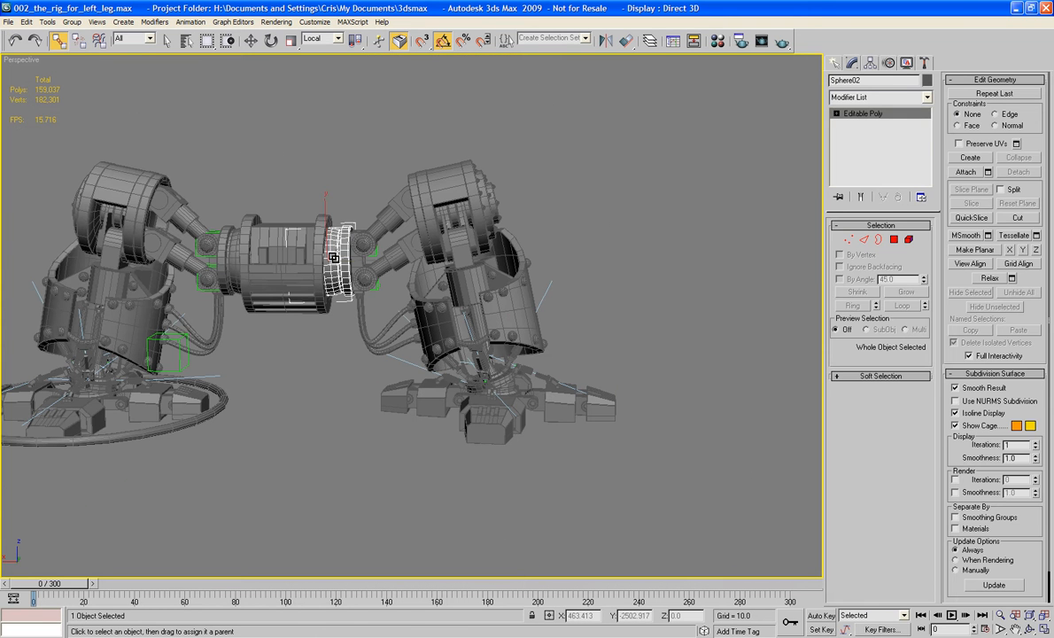
key("w")
mouse_move(327, 214)
left_mouse_down()
mouse_move(330, 197)
mouse_move(330, 208)
left_mouse_up()
key("ctrl+z")
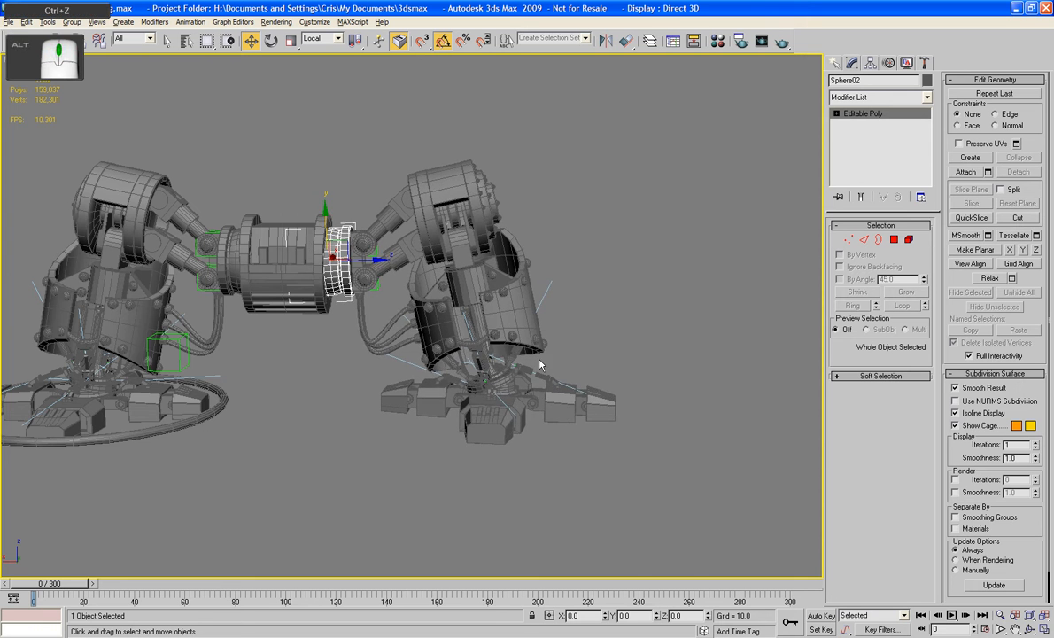
Rotate Leg_Top by -5 degrees about its local X axis to test the linked leg
middle_click_drag(478, 355, 517, 377, "alt")
scroll(513, 373, "up", 5)
scroll(583, 354, "down", 4)
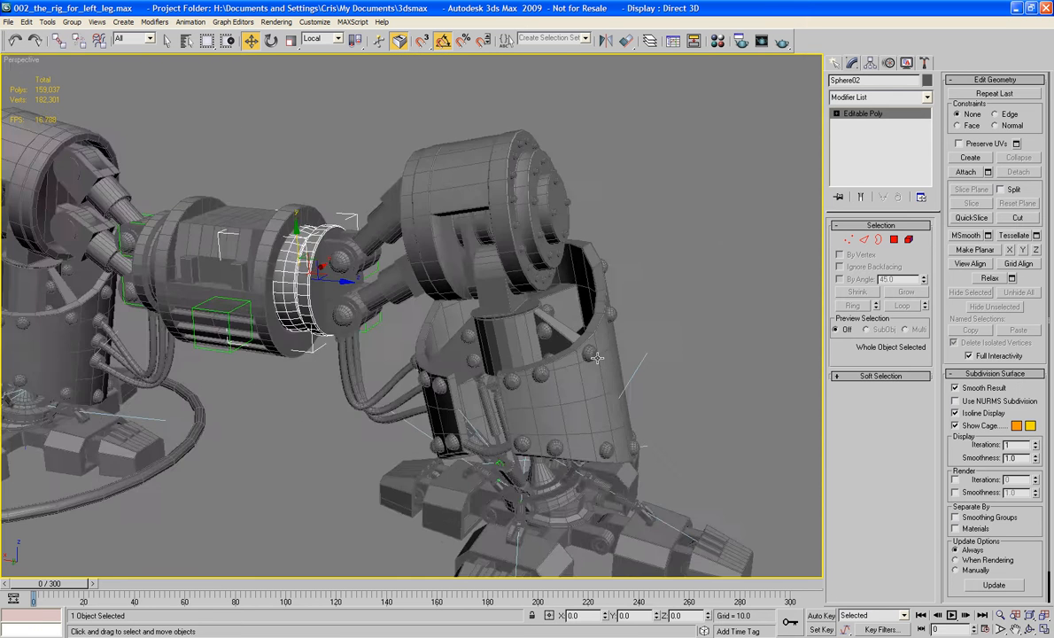
scroll(583, 355, "up", 3)
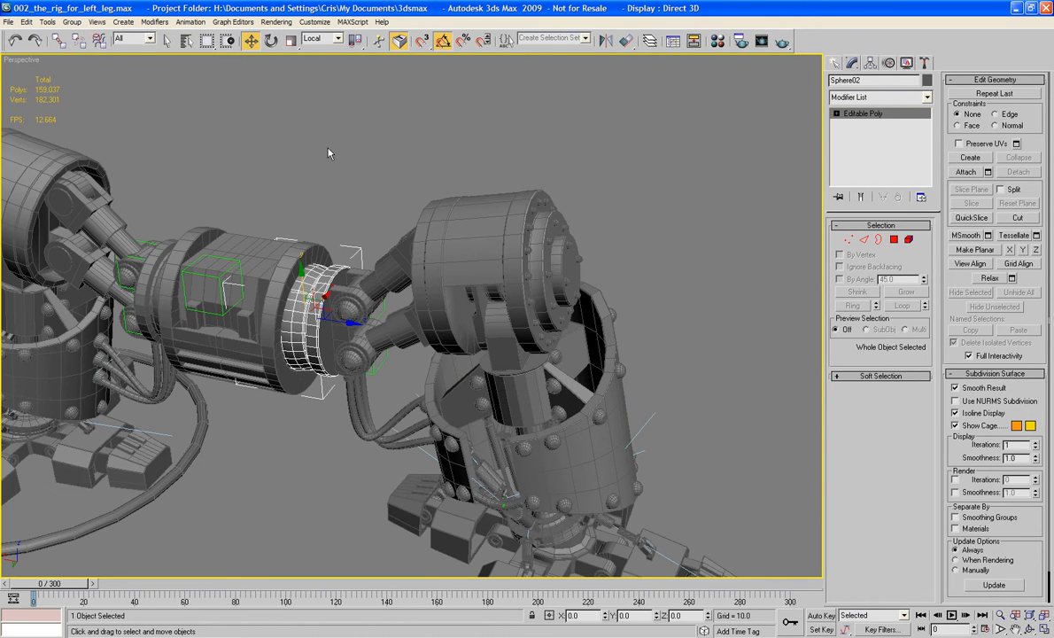
left_click(270, 41)
left_click(460, 220)
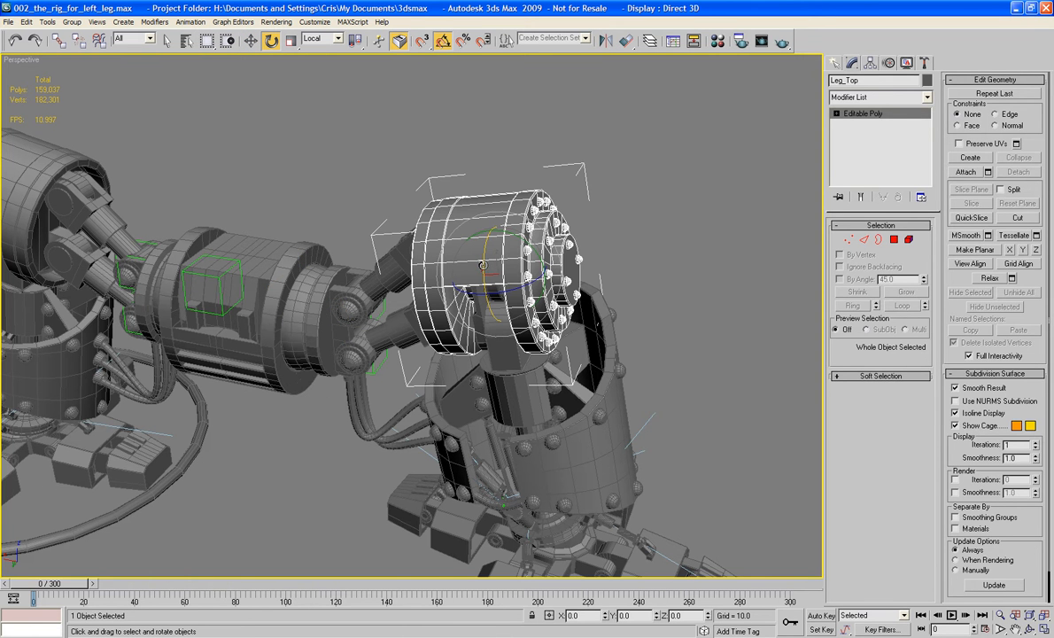
left_click_drag(482, 265, 482, 268)
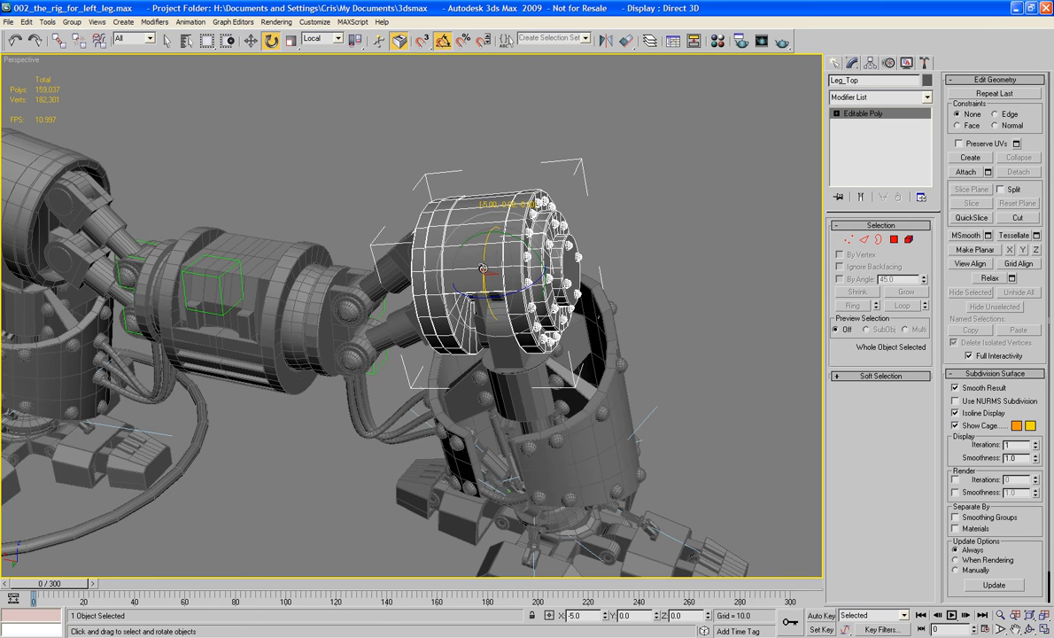
Test the linked leg by rotating Cylinder10, and by rotating Top_Leg_Top_pivot 10 degrees about its local X axis
middle_click_drag(528, 334, 572, 342, "alt")
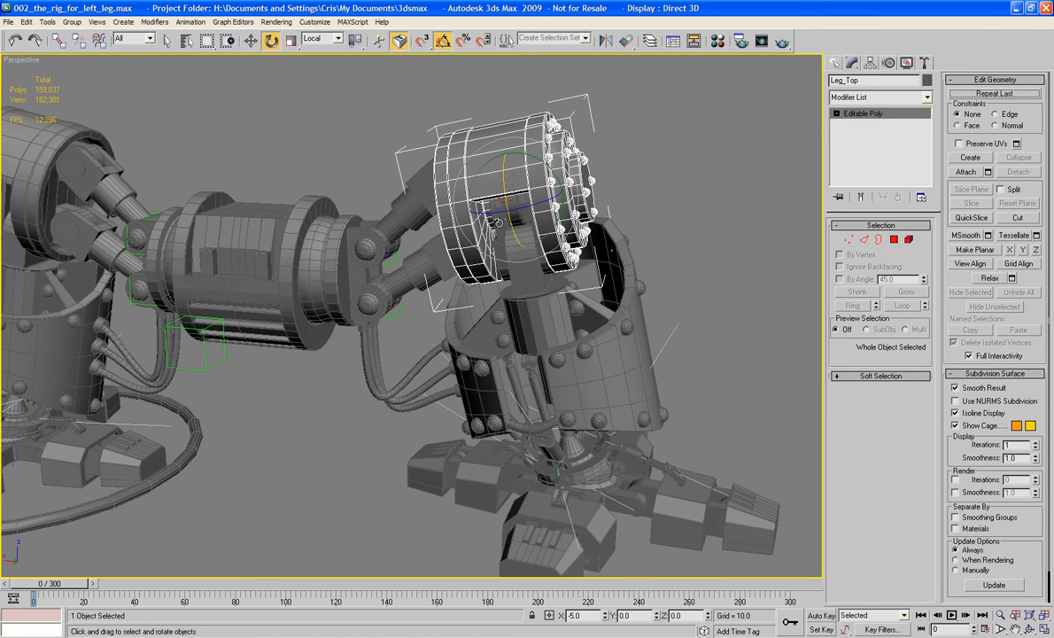
key("Page_Up")
left_click(500, 229)
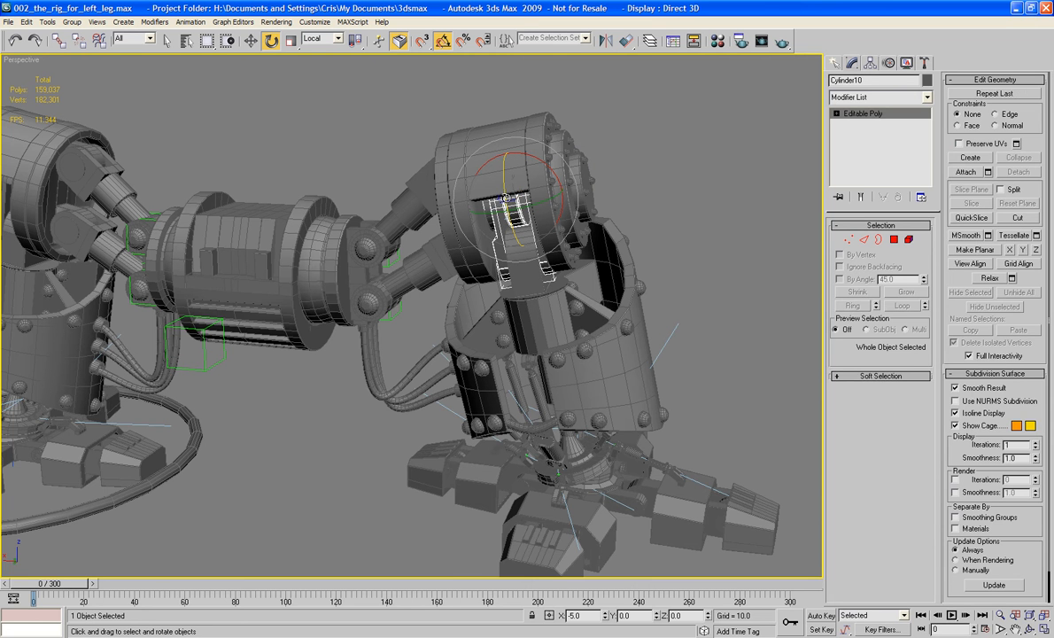
left_click_drag(503, 197, 506, 195)
left_click(524, 276)
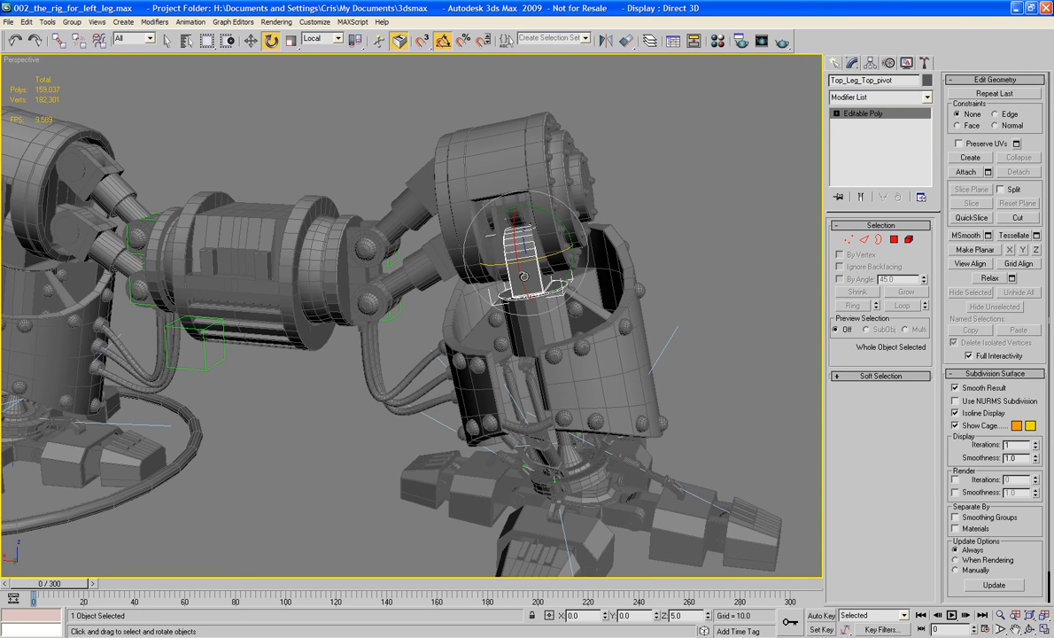
left_click_drag(518, 256, 520, 273)
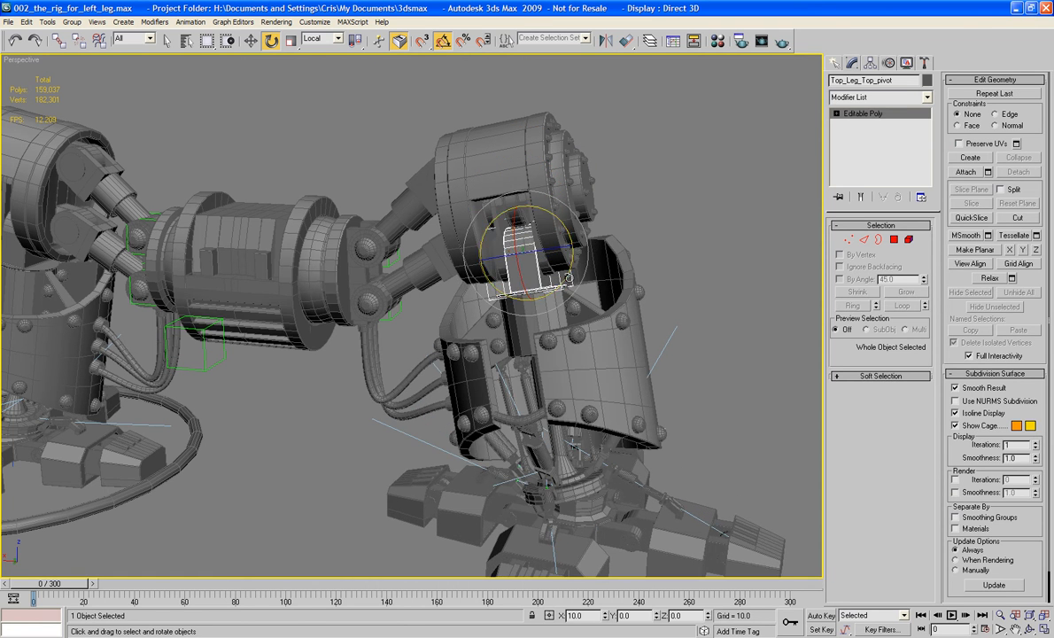
Copy the finished foot's ring control together with its dummy box over to the foot of the newly linked leg
scroll(572, 298, "down", 3)
middle_click_drag(571, 298, 605, 298, "alt")
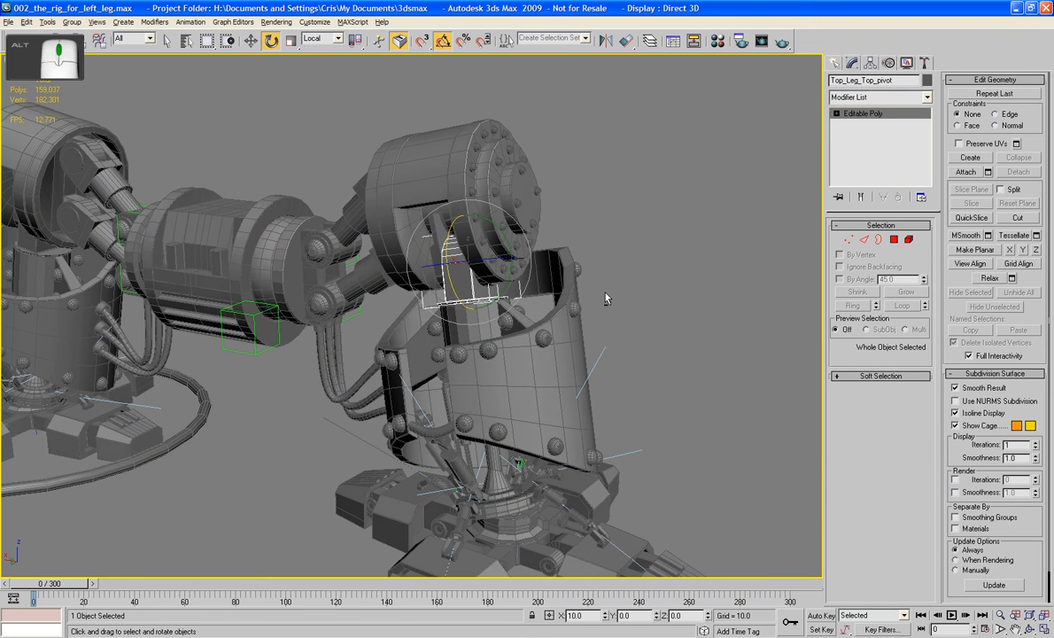
scroll(606, 296, "up", 3)
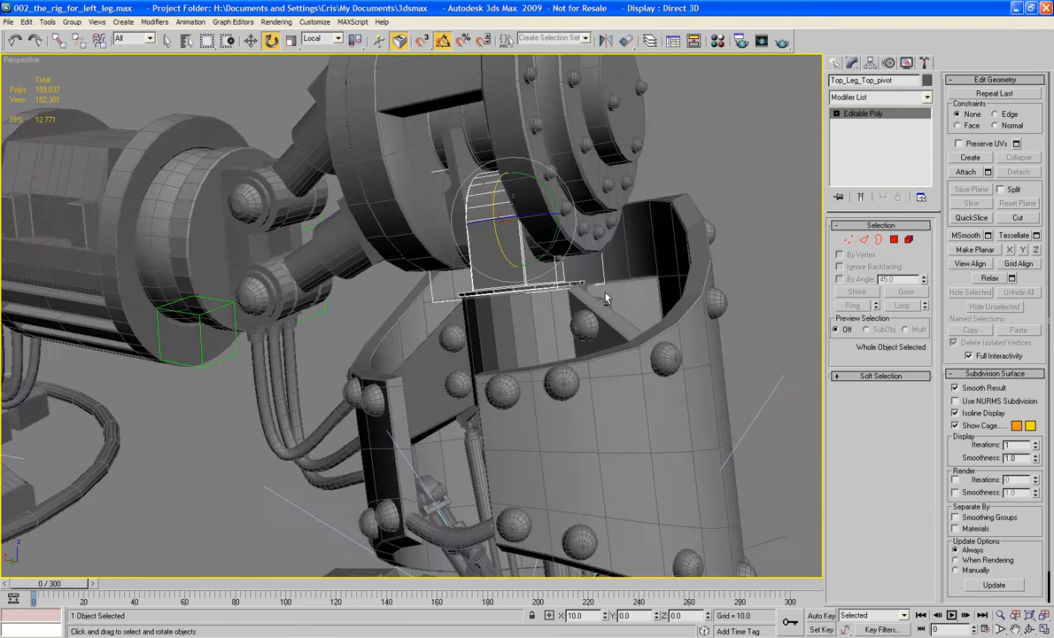
scroll(526, 237, "down", 3)
middle_click_drag(550, 359, 566, 305)
left_click_drag(190, 423, 180, 421)
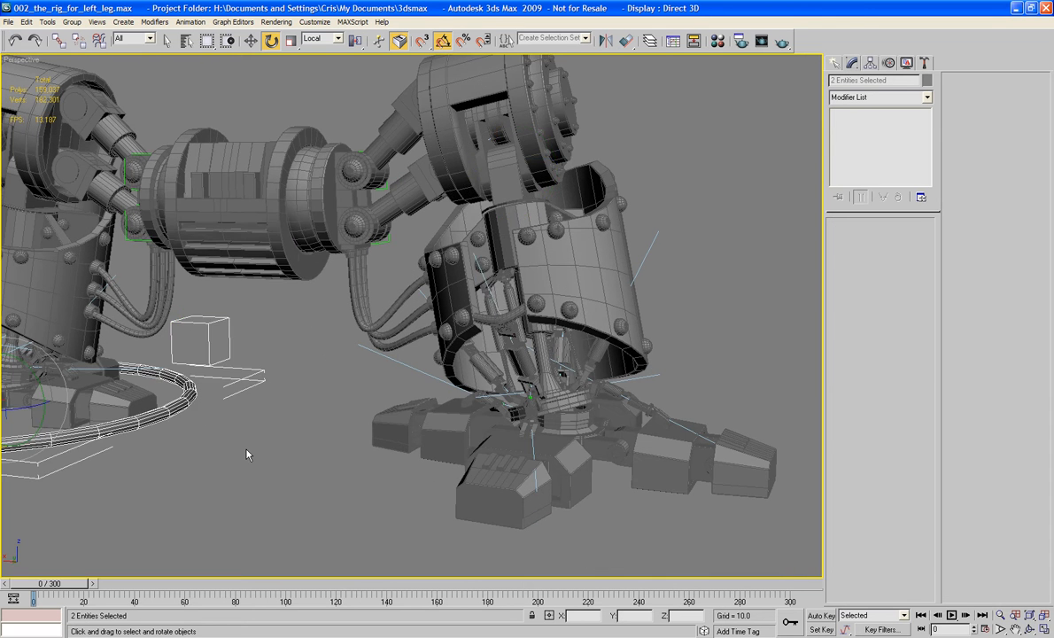
scroll(247, 454, "down", 5)
key("w")
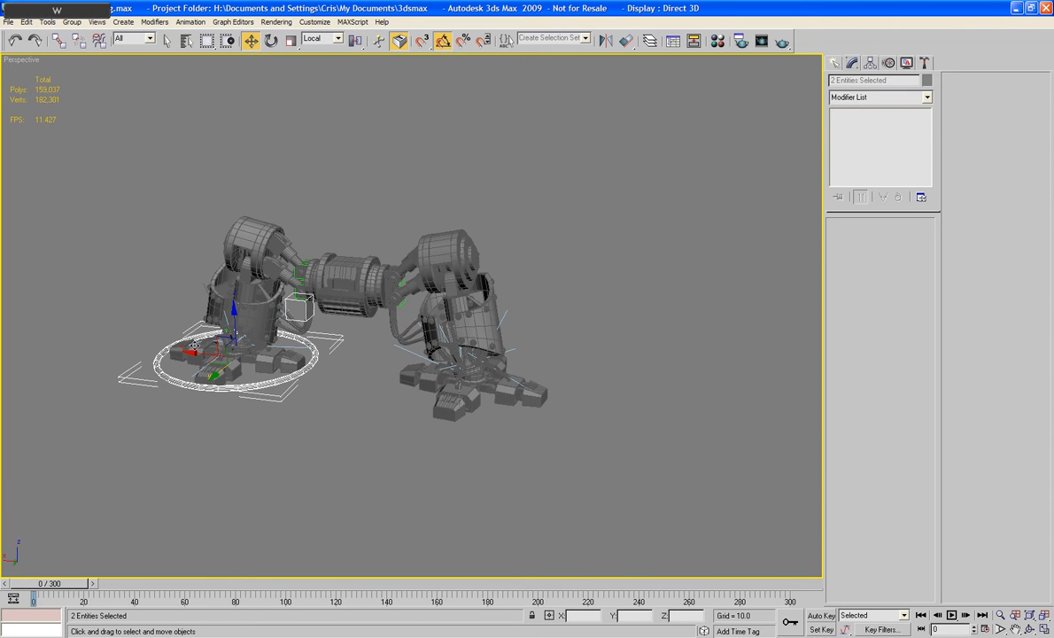
mouse_move(199, 370)
left_mouse_down("shift")
mouse_move(434, 399)
mouse_move(517, 363)
mouse_move(534, 411)
left_mouse_up("shift")
left_click(528, 379)
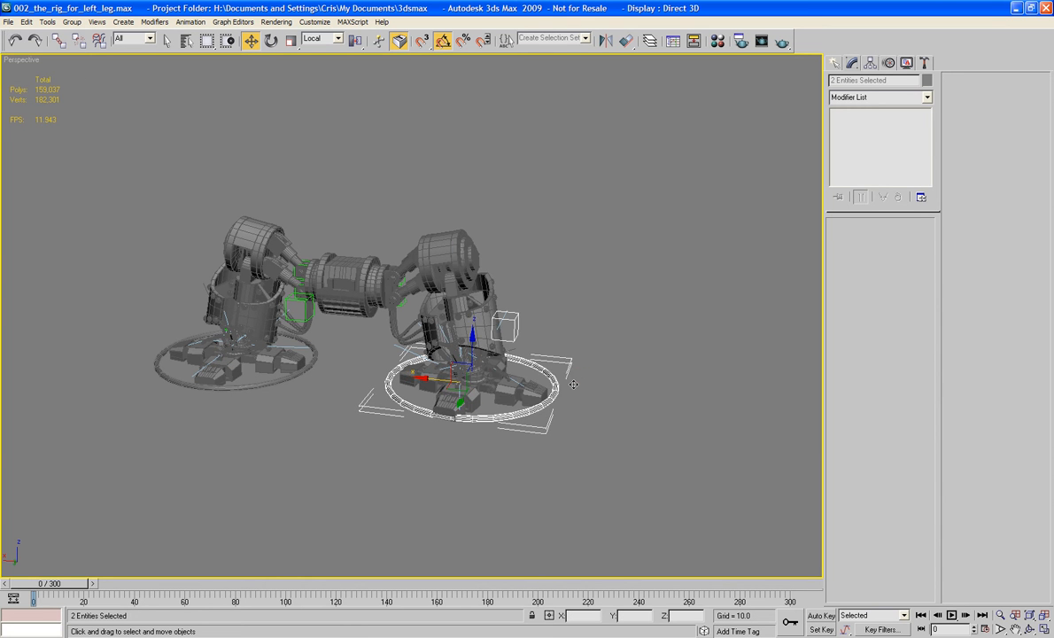
Move the copied ring and dummy box along their local Y axis so the ring is centred around the foot
mouse_move(531, 383)
middle_mouse_down("alt")
mouse_move(574, 393)
mouse_move(368, 445)
middle_mouse_up("alt")
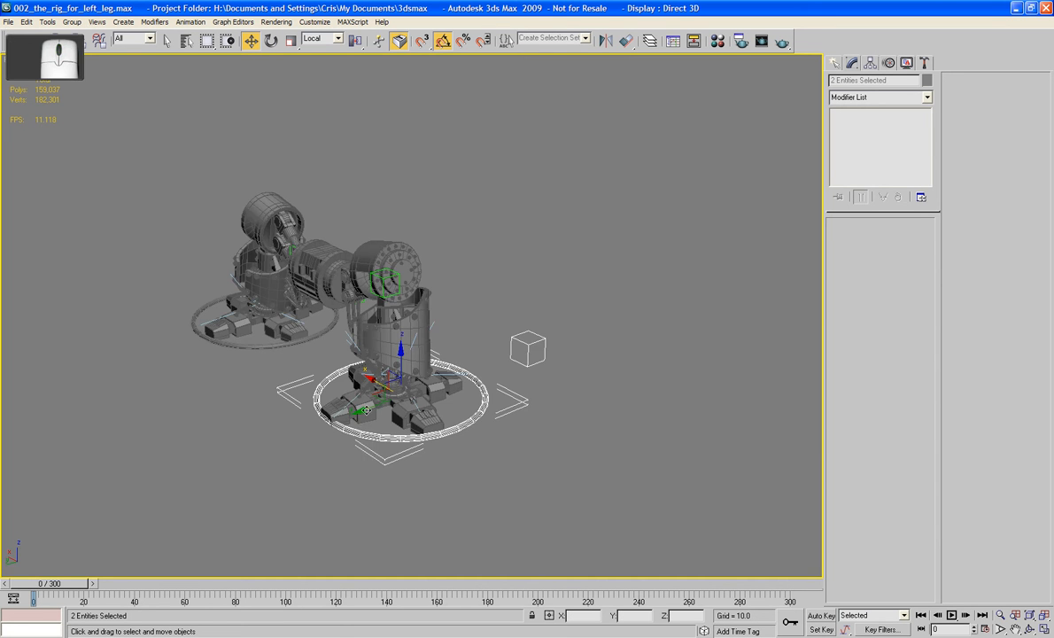
left_click_drag(367, 410, 355, 420)
left_click(528, 415)
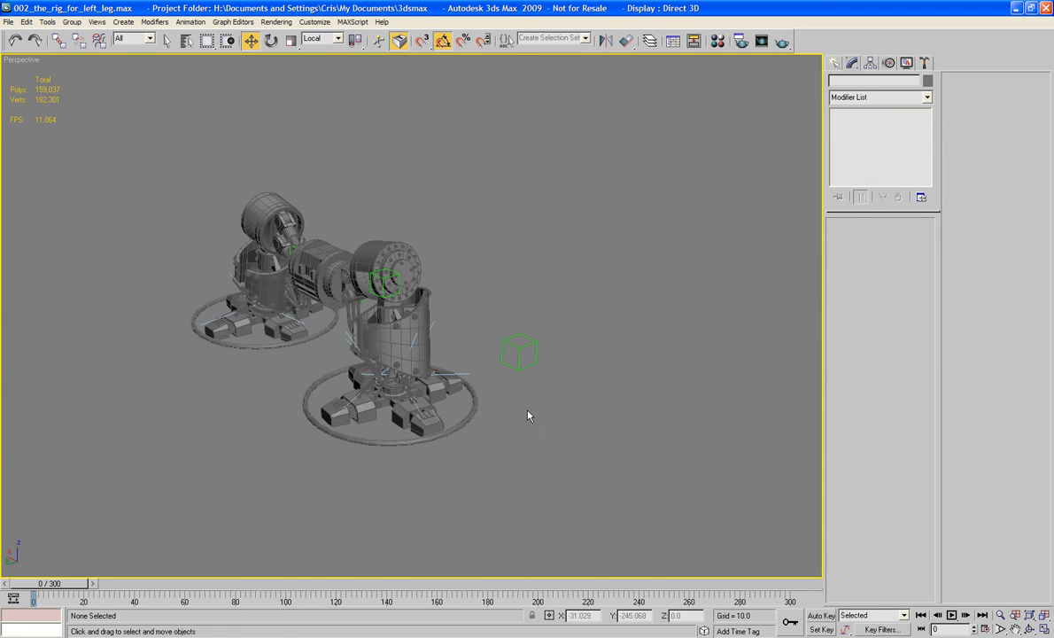
Assign a LookAt Constraint as the rotation controller of the foot hub Foothub_01
left_click(380, 404)
left_click(389, 400)
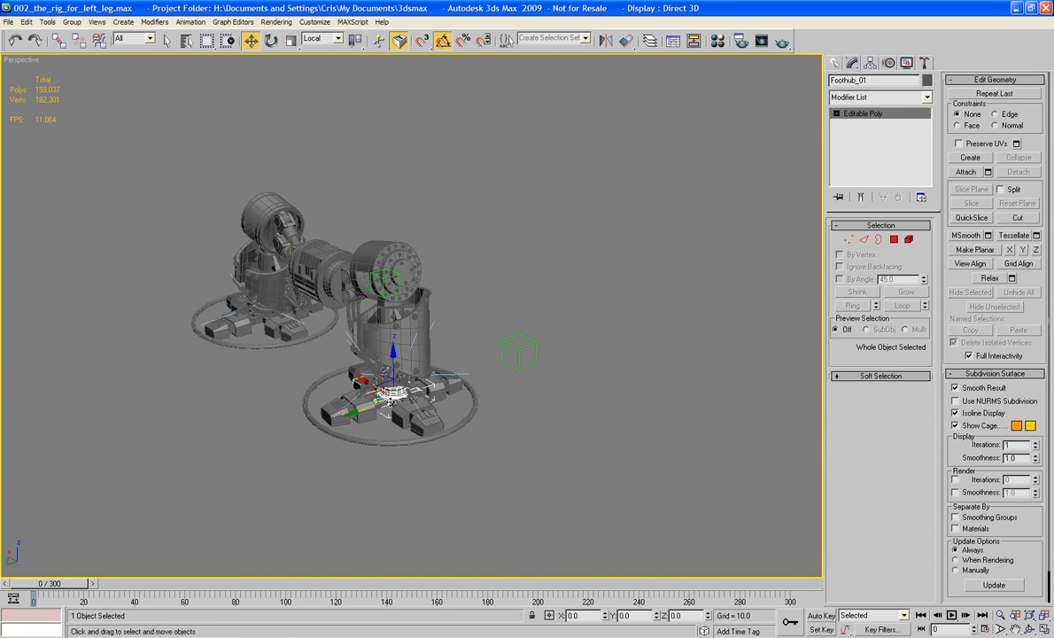
left_click(888, 64)
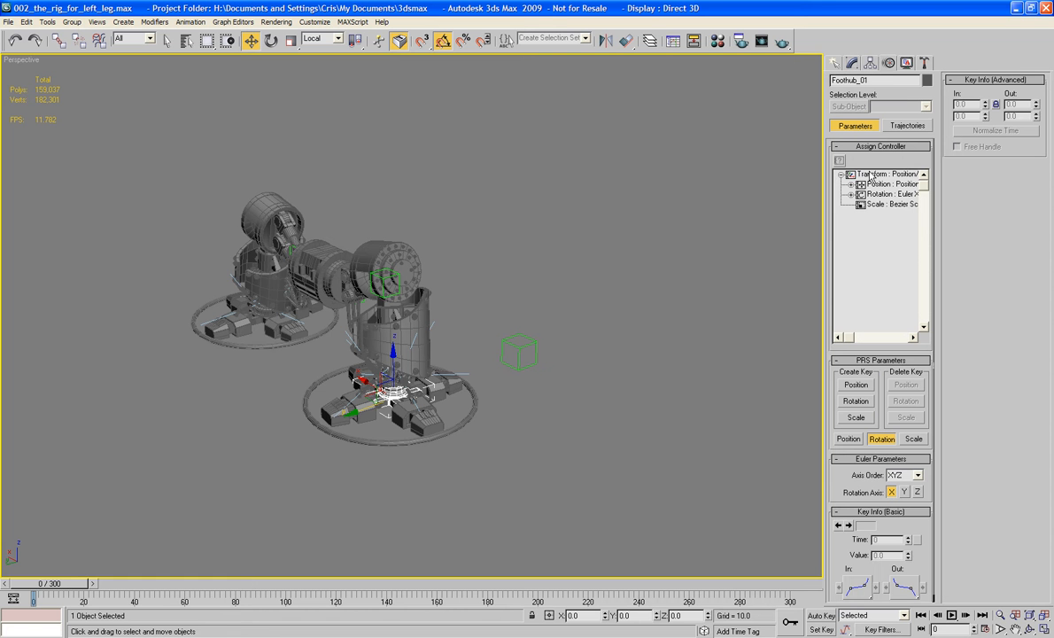
left_click(881, 194)
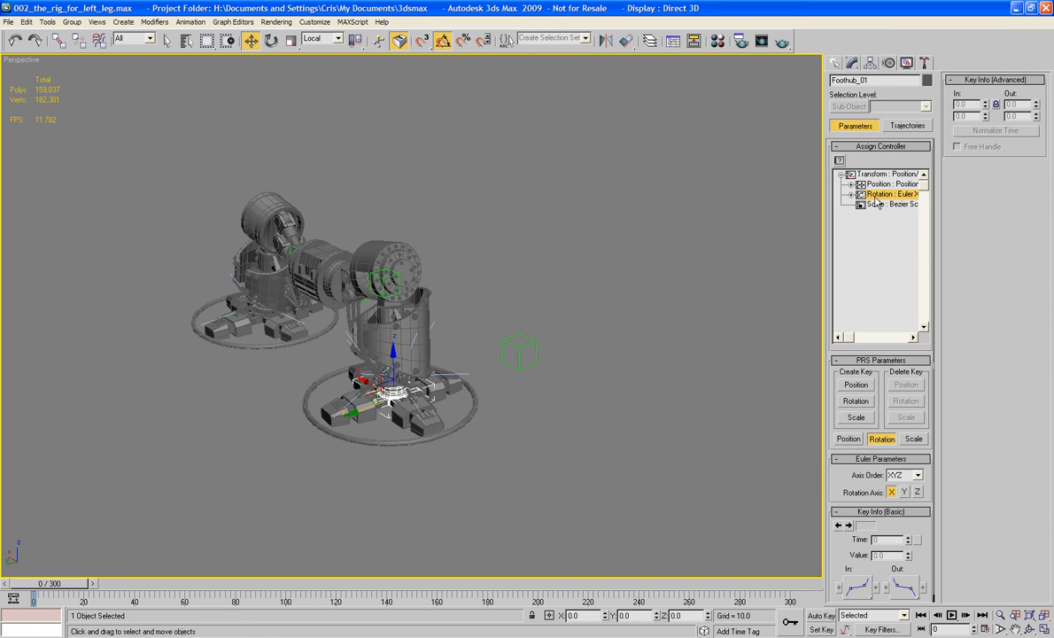
left_click(840, 162)
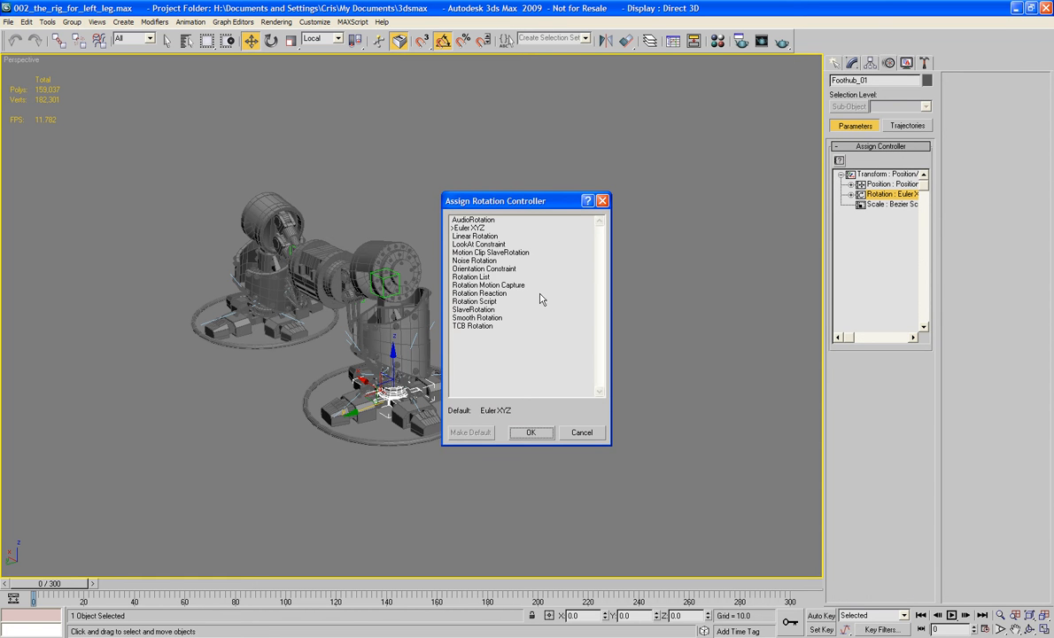
double_click(479, 243)
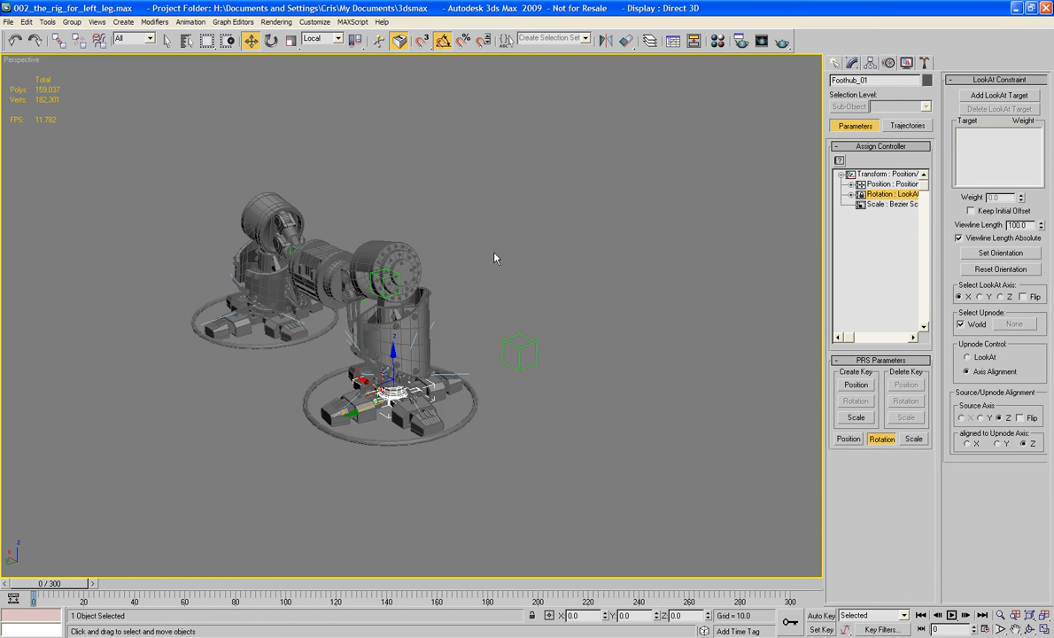
Try adding Dummy02 as the foot hub's LookAt target with the toes still linked, and undo it
left_click(999, 95)
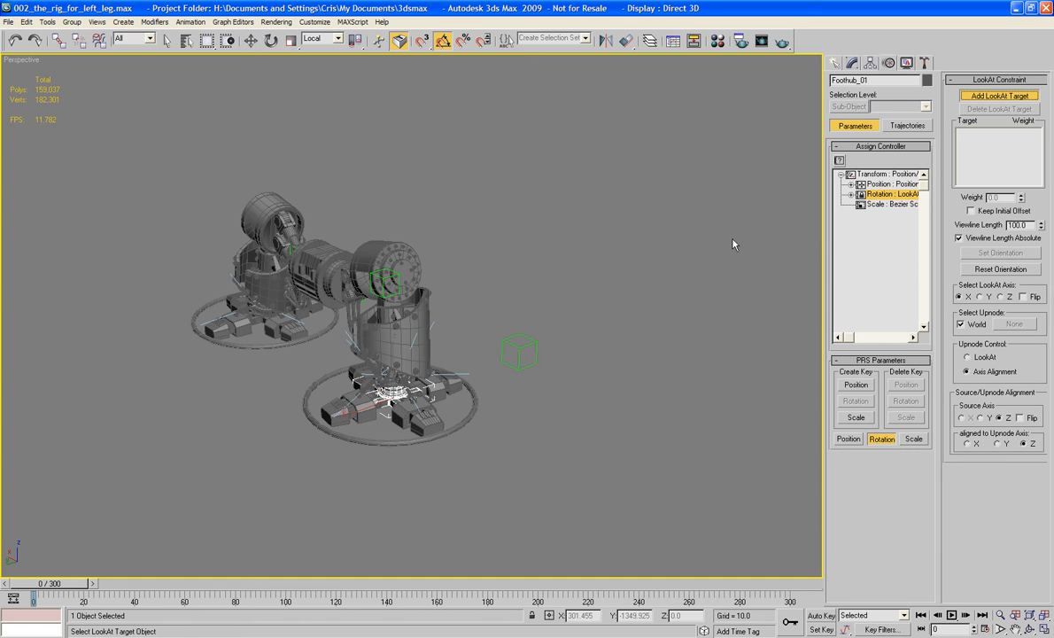
left_click(519, 357)
scroll(521, 389, "up", 4)
scroll(524, 401, "up", 5)
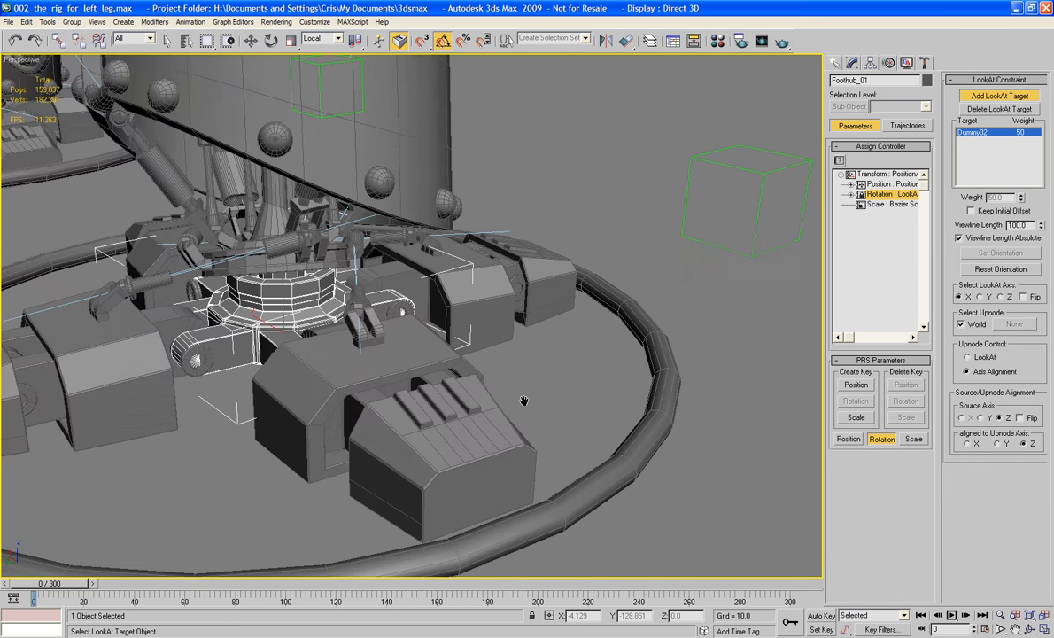
middle_click_drag(524, 401, 538, 409, "alt")
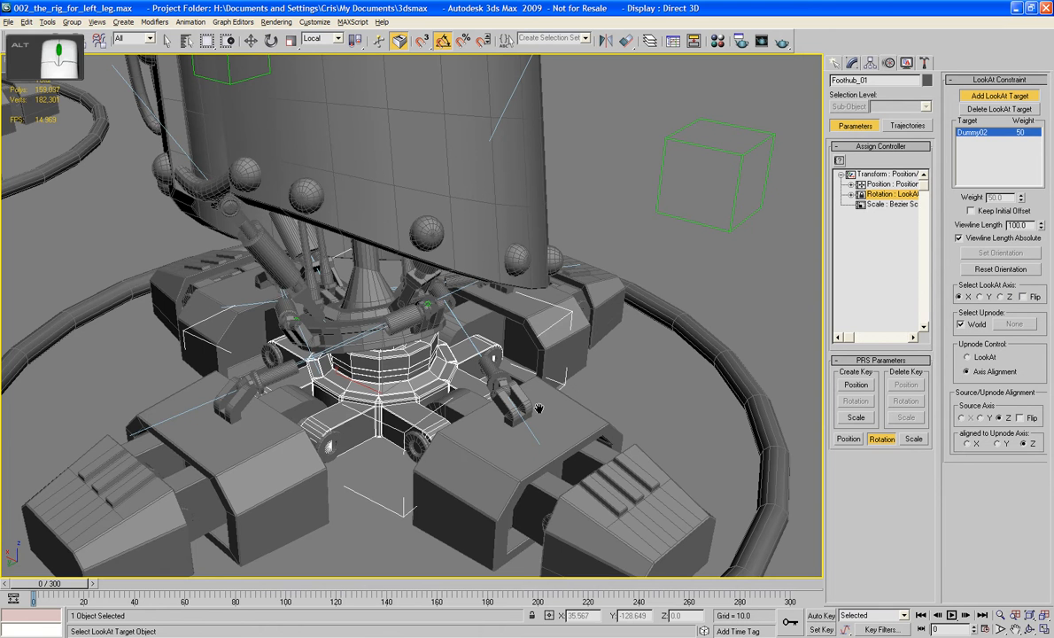
key("ctrl+z")
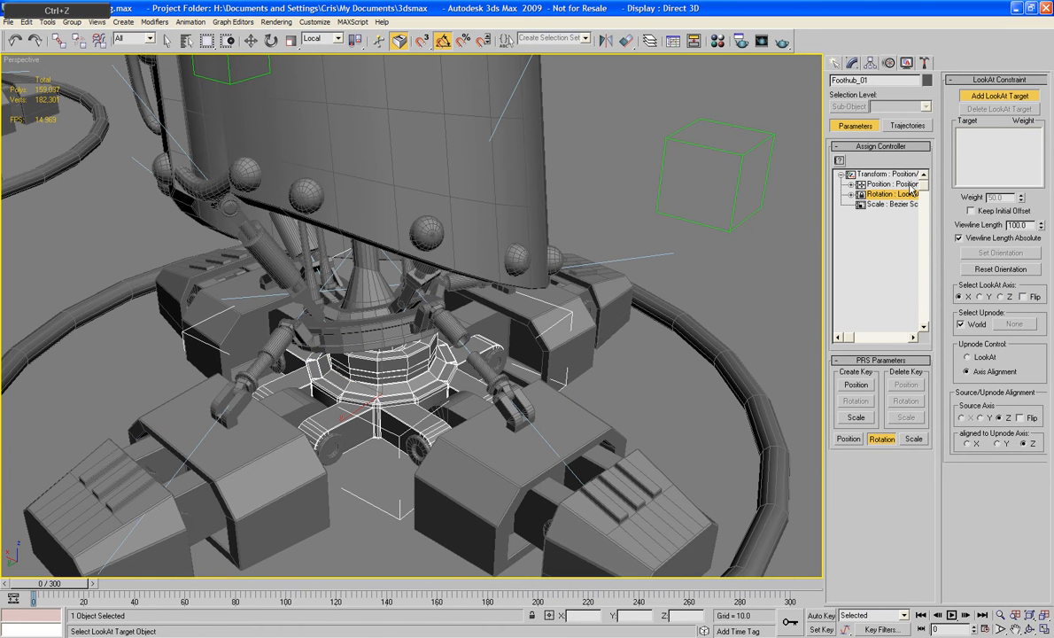
left_click(1014, 99)
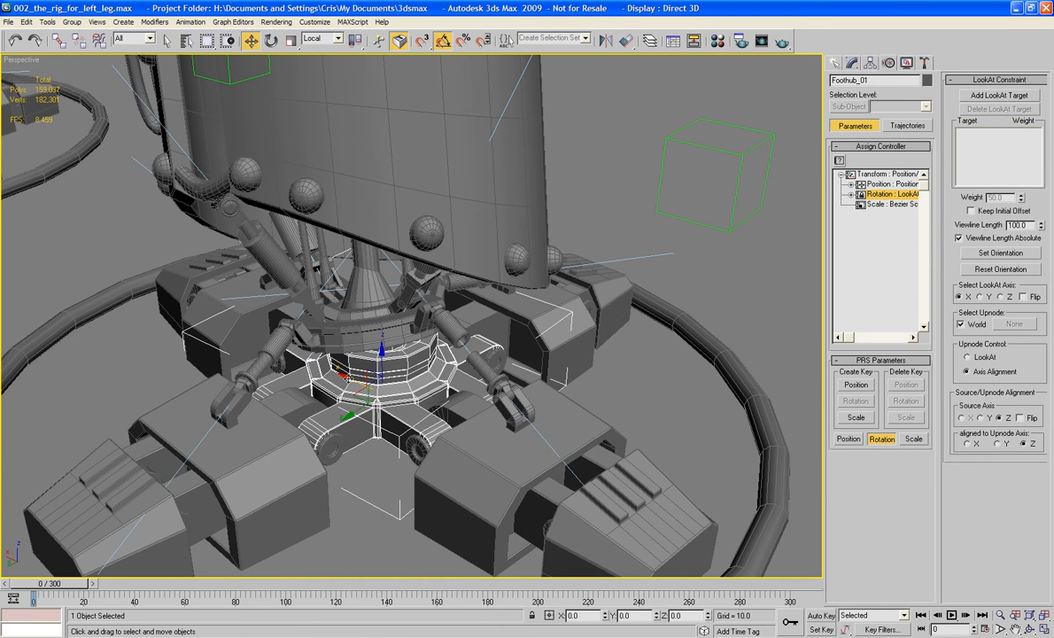
Select the foot hub together with the four inner toe segments around it and unlink them from their parents
left_click(226, 305, "ctrl")
left_click(484, 303, "ctrl")
left_click(352, 452, "ctrl")
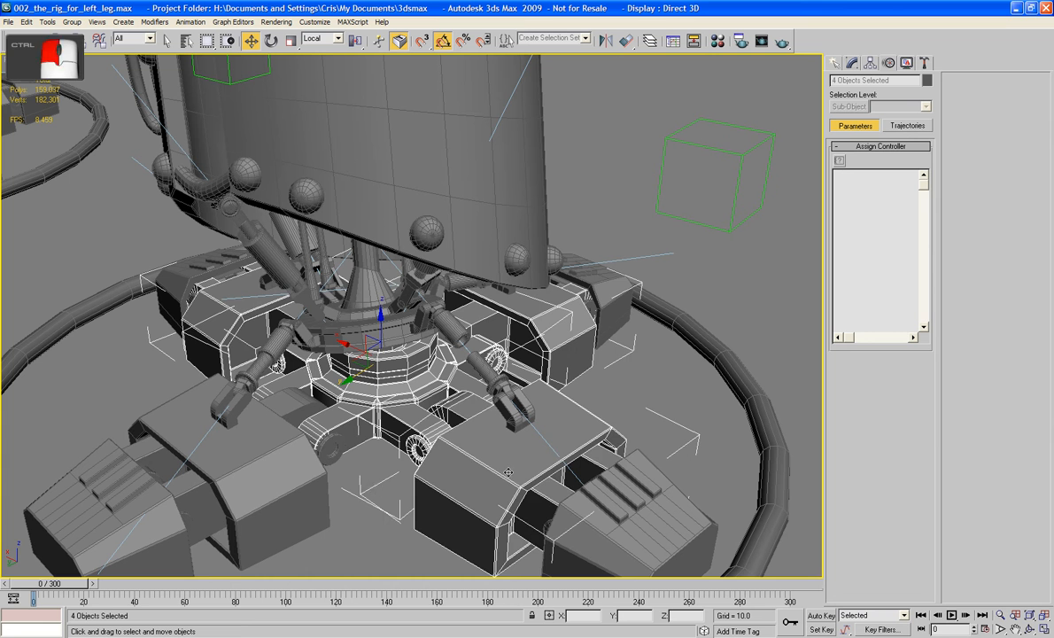
left_click(248, 458, "ctrl")
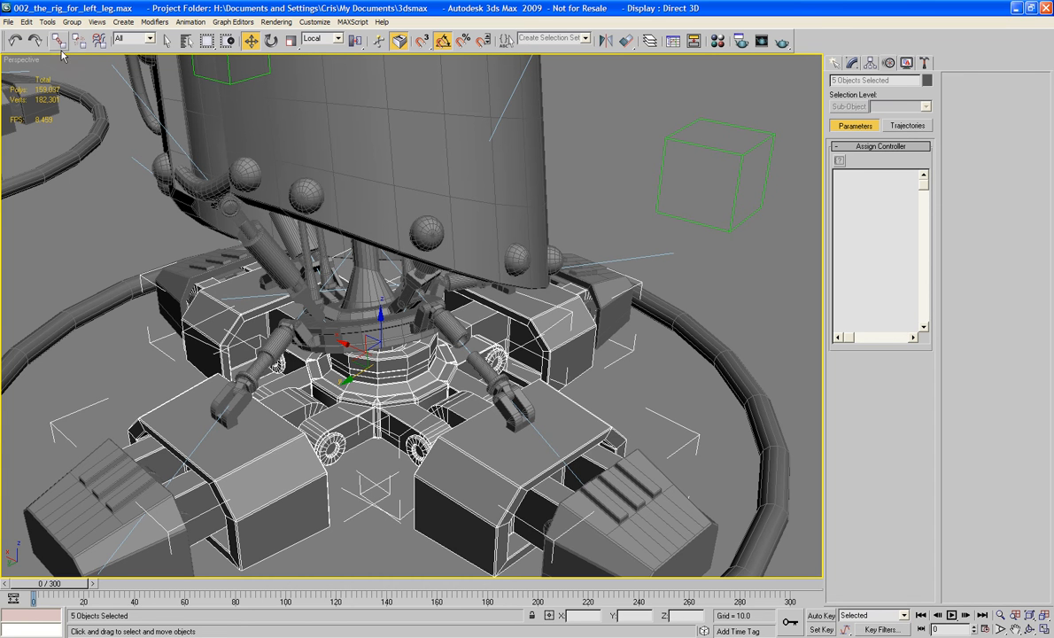
Add the dummy box Dummy02 beside the foot as the LookAt target of Foothub_01
left_click(330, 363)
left_click(980, 98)
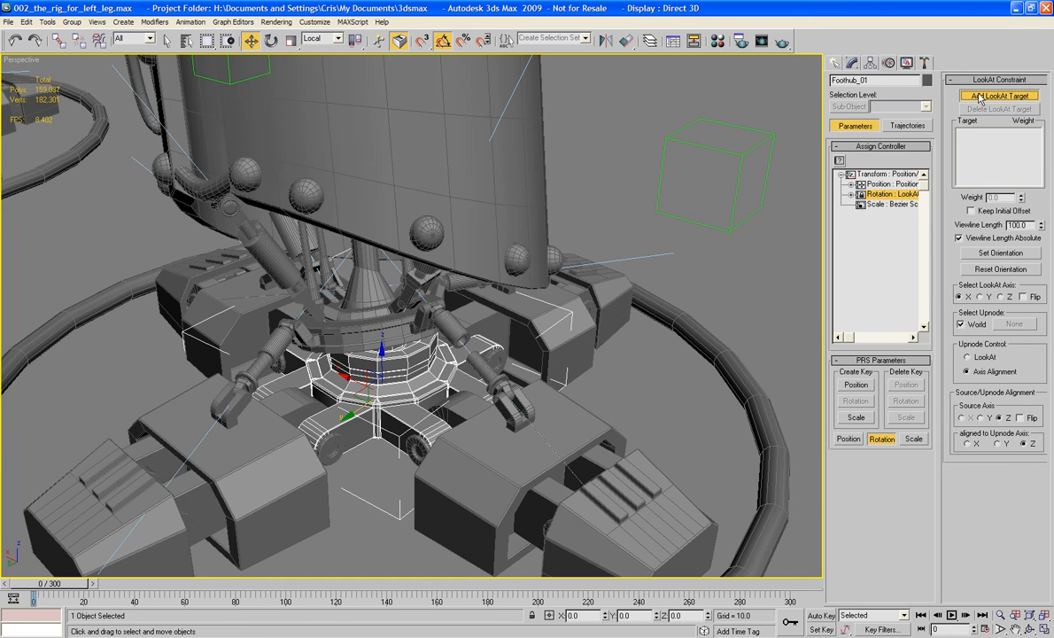
left_click(737, 179)
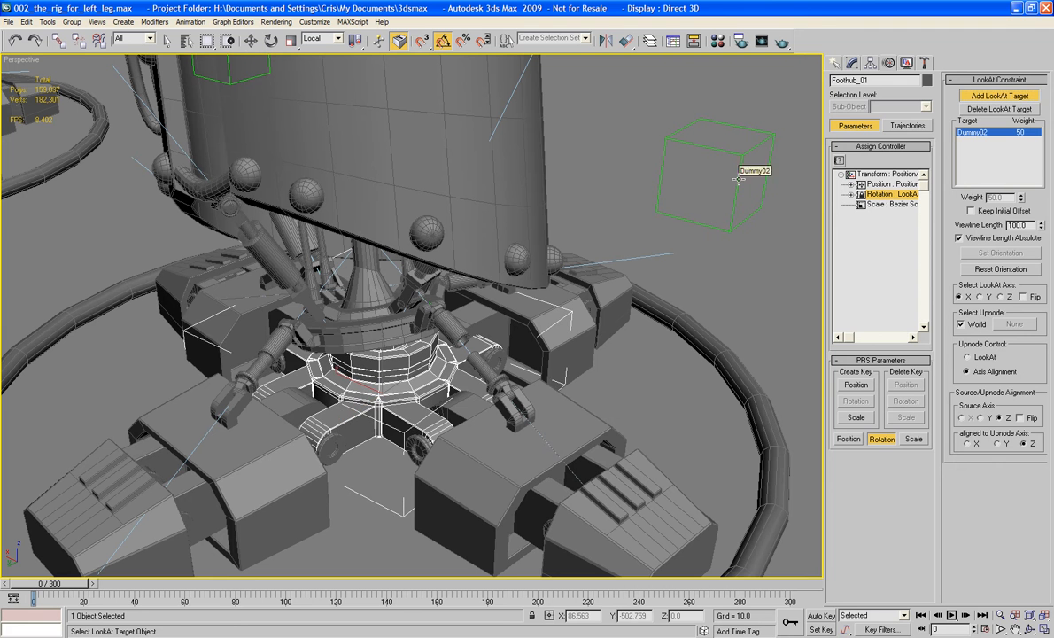
left_click(1000, 99)
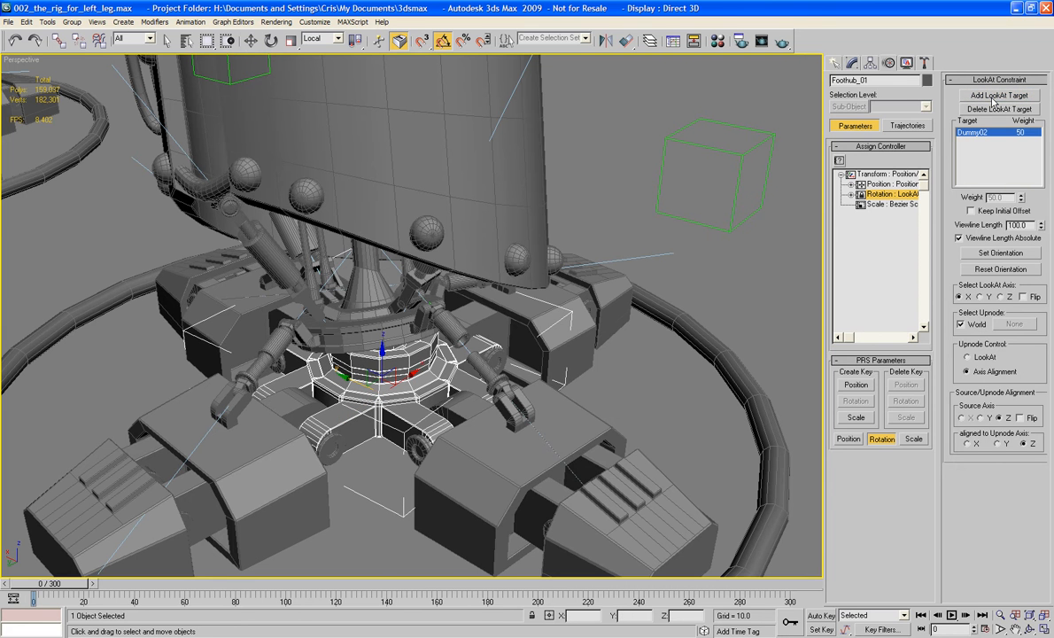
Link the four inner toe segments back to the foot hub
left_click(57, 41)
left_click(496, 354, "ctrl")
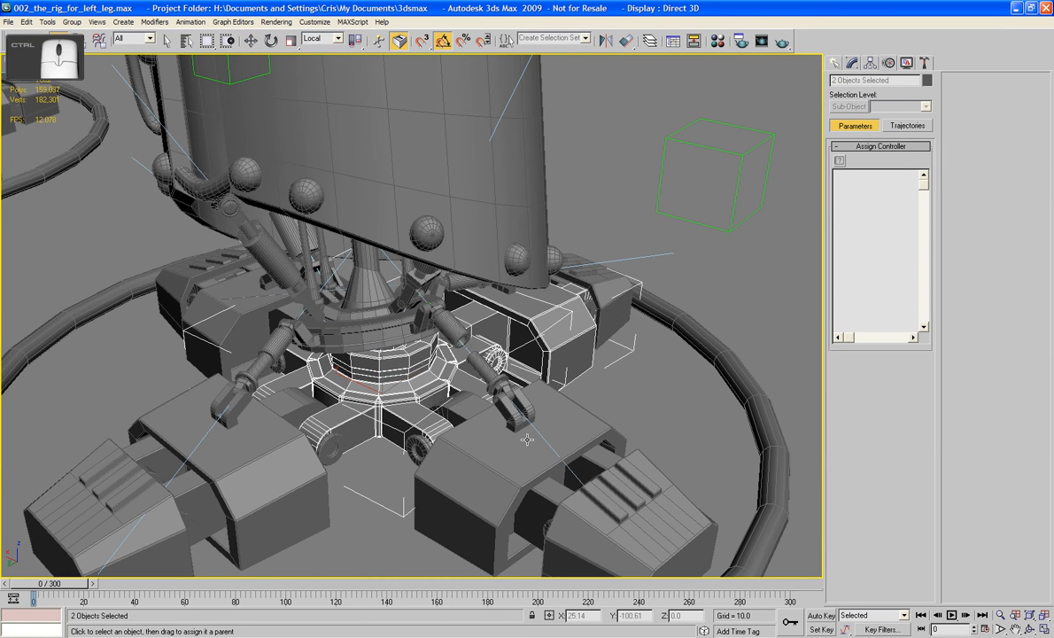
left_click(285, 344)
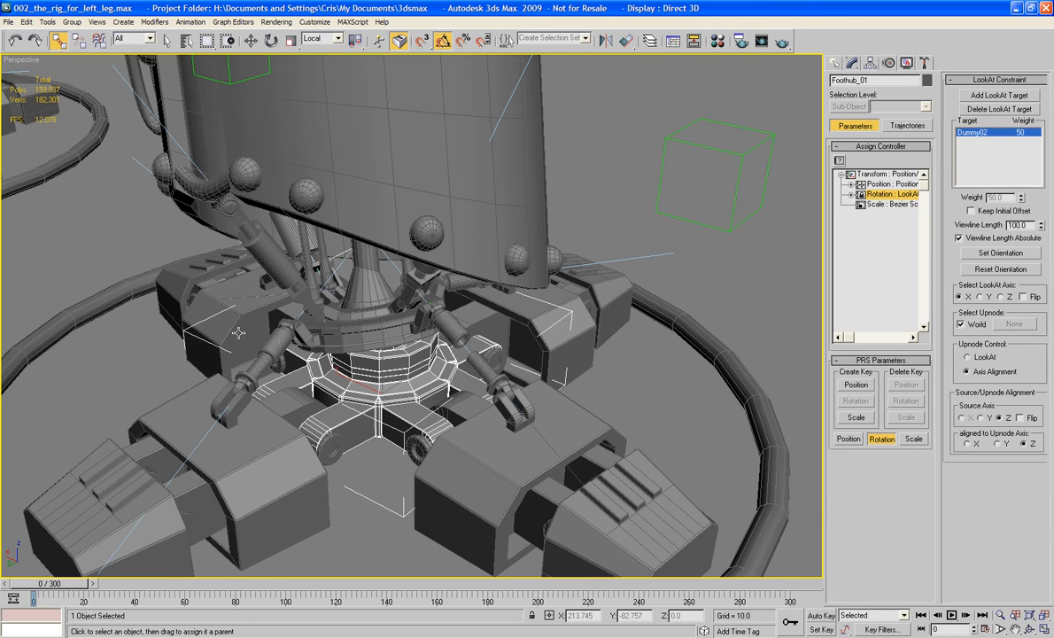
left_click(221, 308)
left_click(503, 294, "ctrl")
left_click(413, 440, "ctrl")
left_click(299, 503, "ctrl")
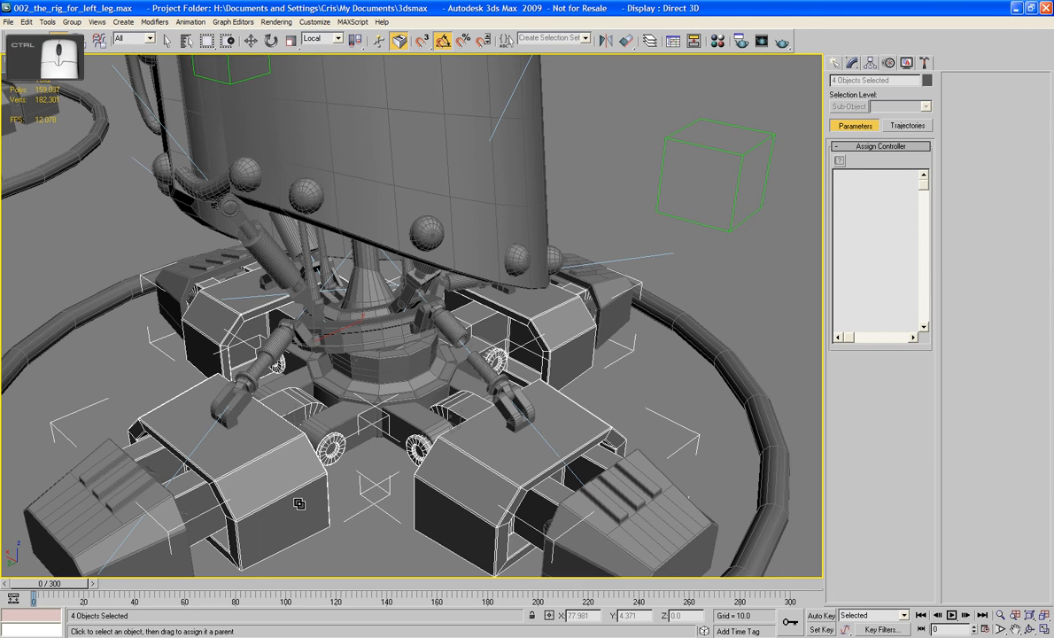
left_click(698, 249)
Try to create an HI Solver IK chain from the hip joint Sphere02 to the foot hub
scroll(700, 247, "down", 4)
middle_click_drag(701, 244, 587, 199, "alt")
left_click(301, 200)
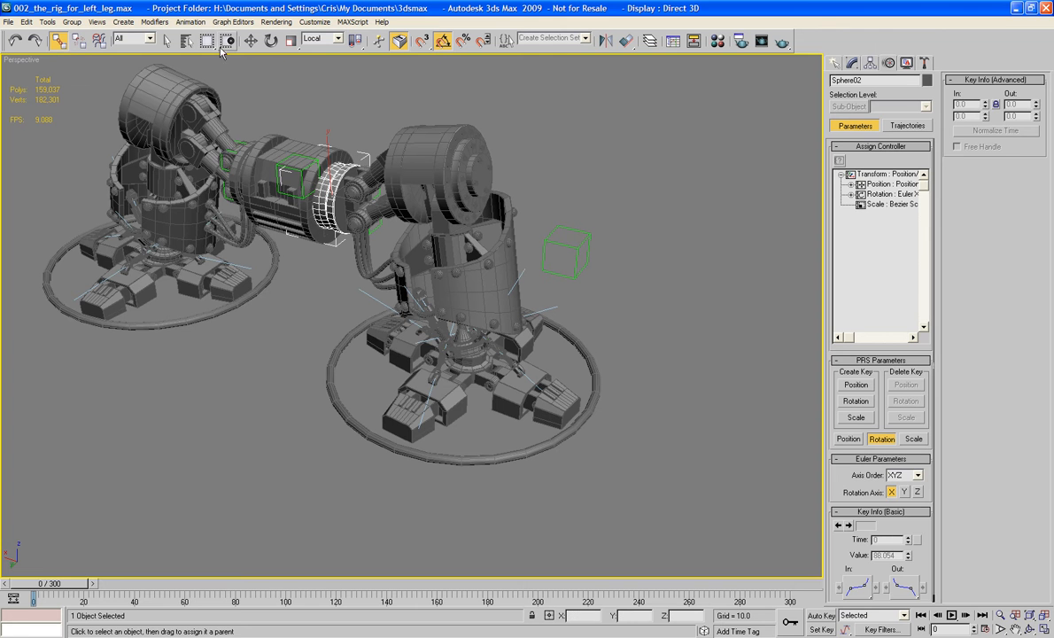
left_click(184, 22)
mouse_move(222, 38)
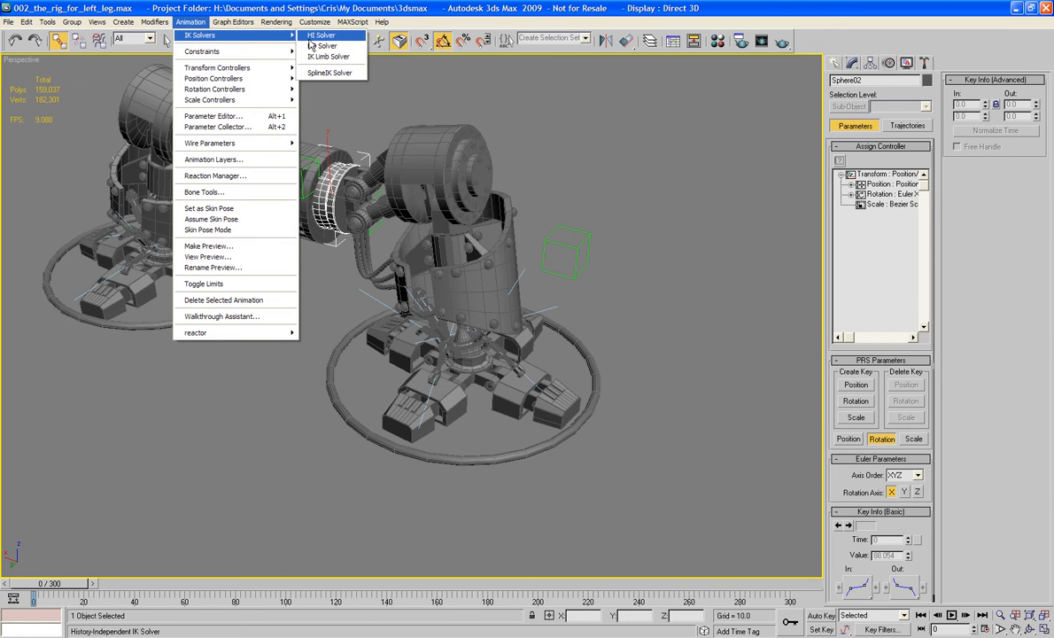
left_click(306, 39)
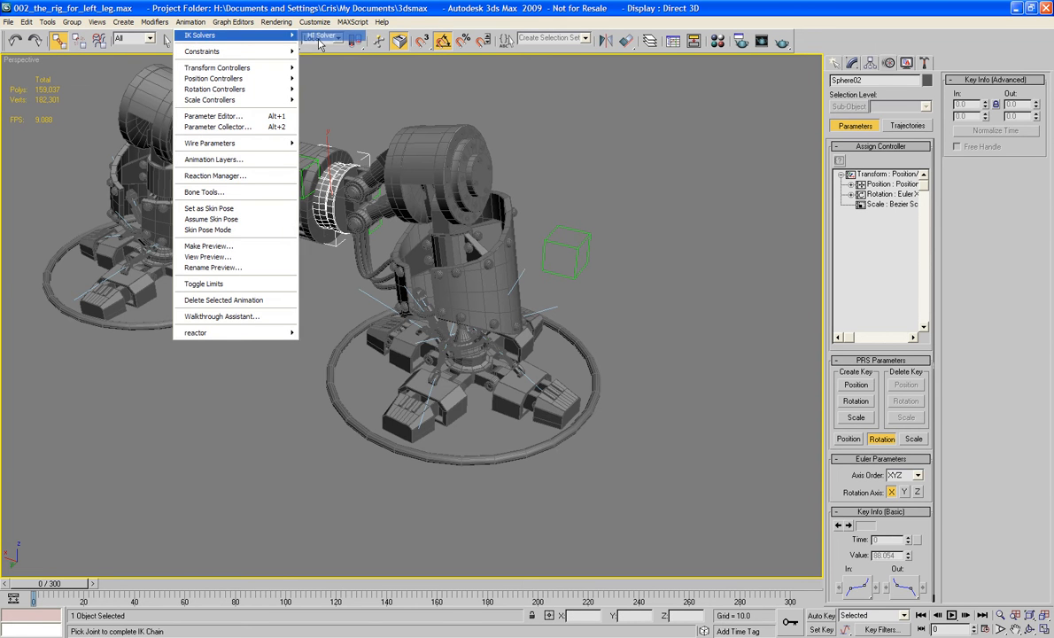
left_click(474, 384)
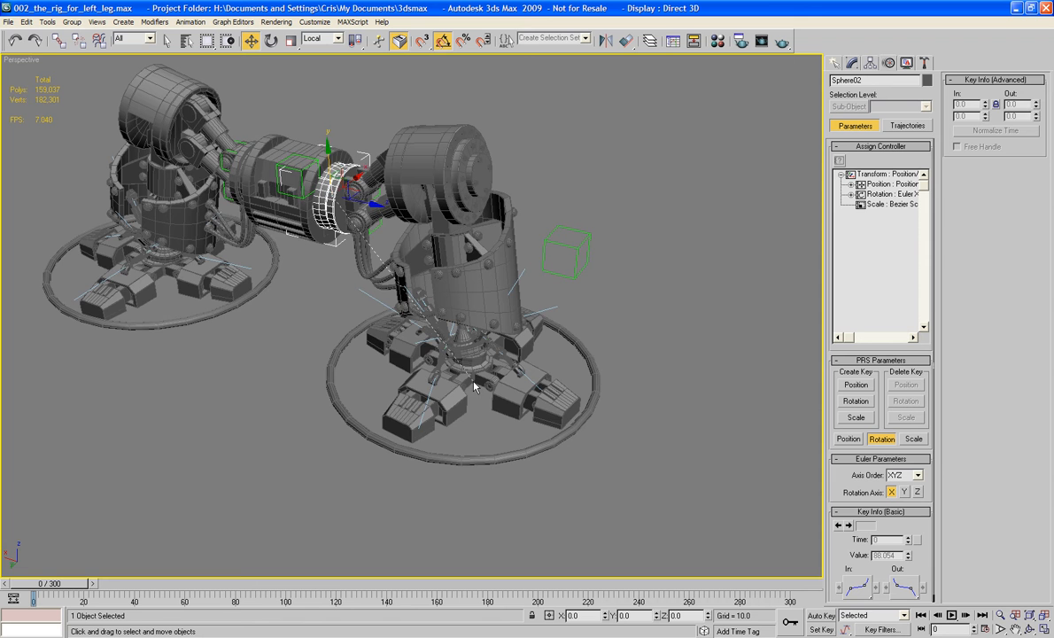
Link the foot hub Foothub_01 to the lower leg shell above it
middle_click_drag(482, 458, 482, 443, "alt")
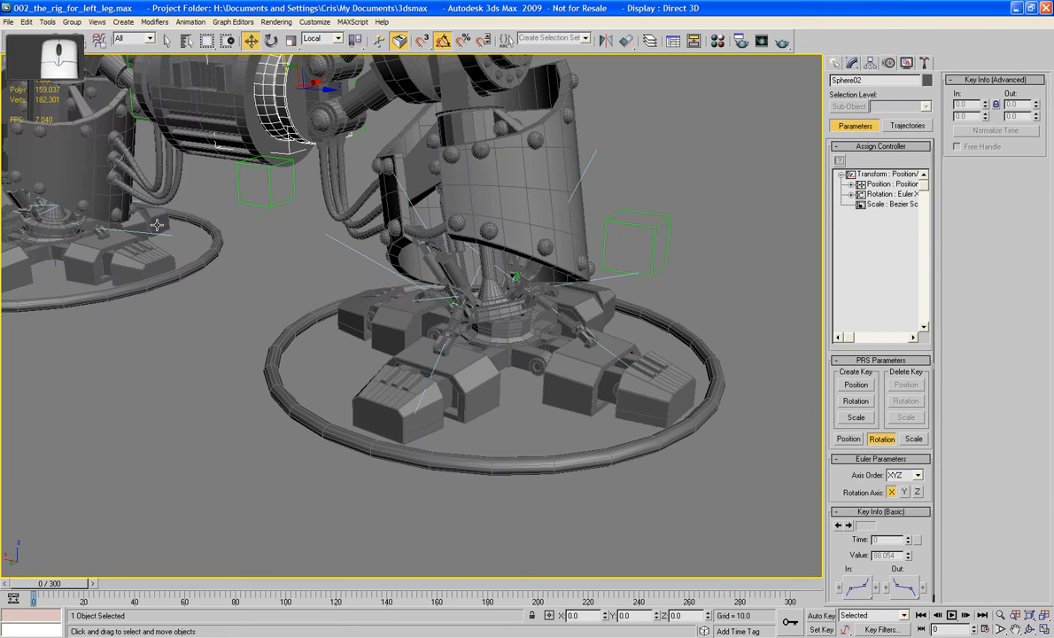
left_click(57, 41)
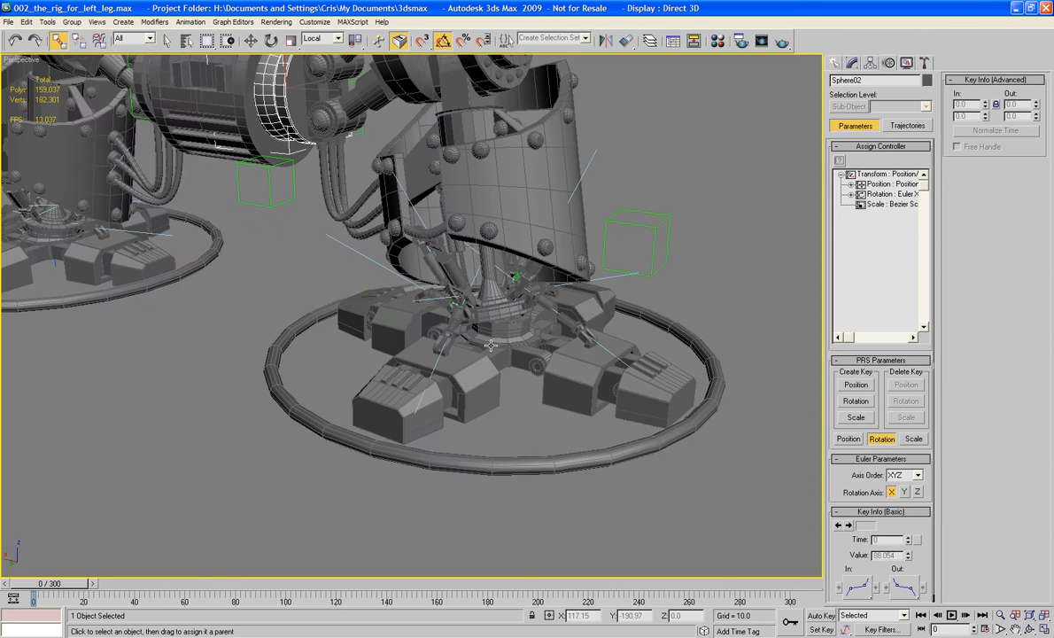
left_click(471, 328)
left_click_drag(509, 355, 488, 279)
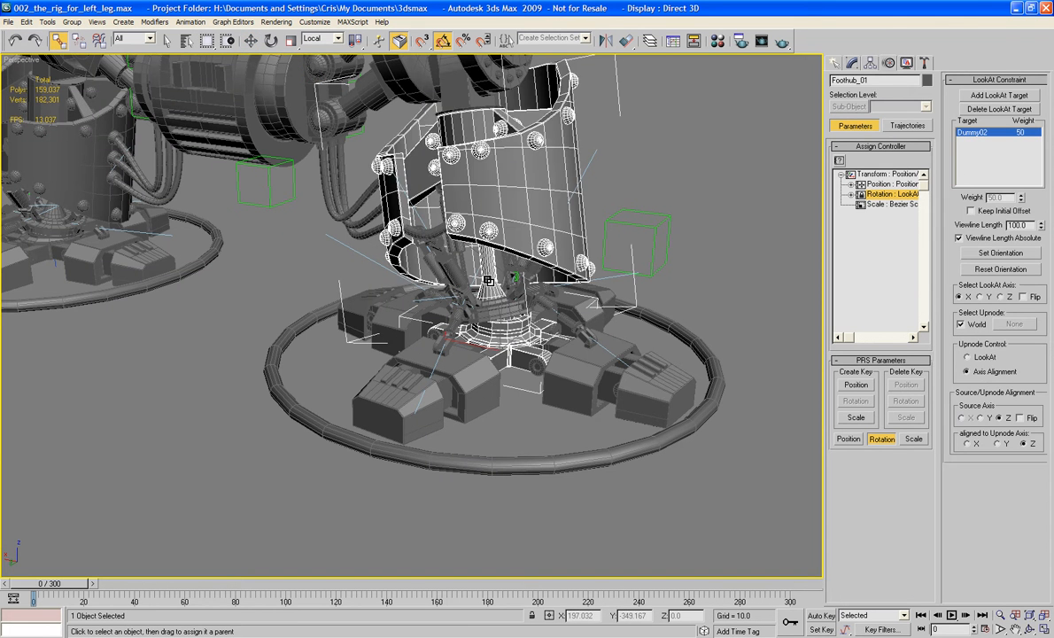
middle_click_drag(364, 209, 365, 222)
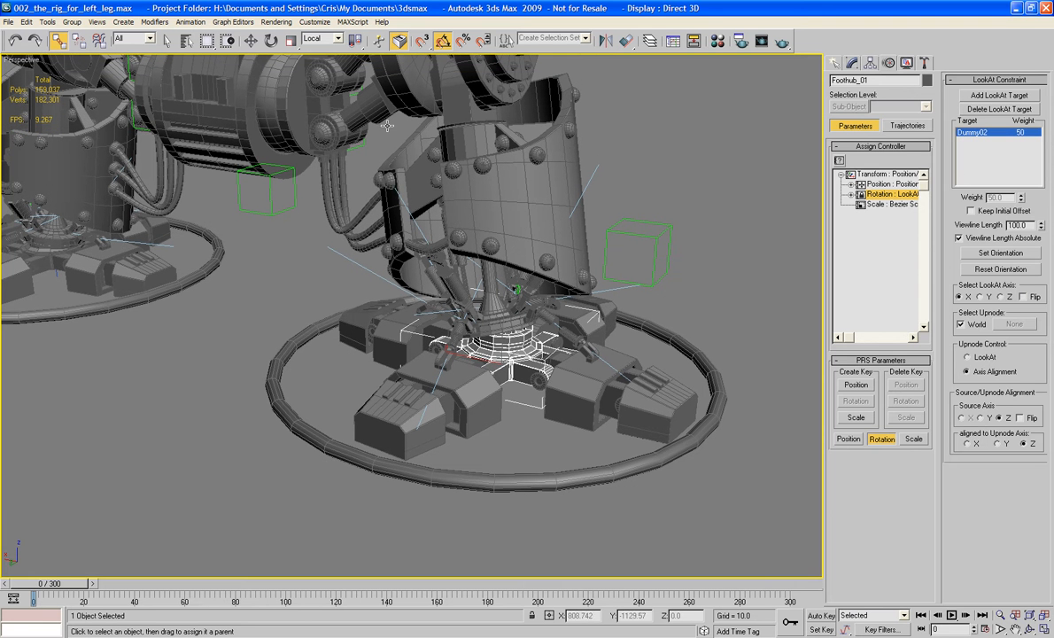
Create an HI Solver IK chain from the hip joint Sphere02 to the foot hub Foothub_01
left_click(272, 107)
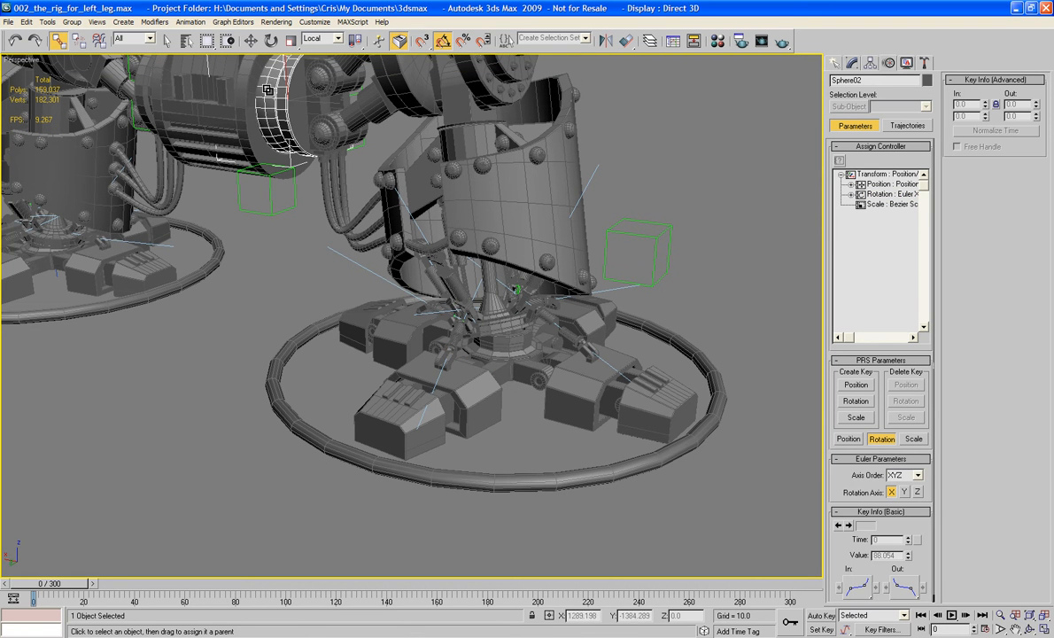
left_click(190, 22)
mouse_move(199, 34)
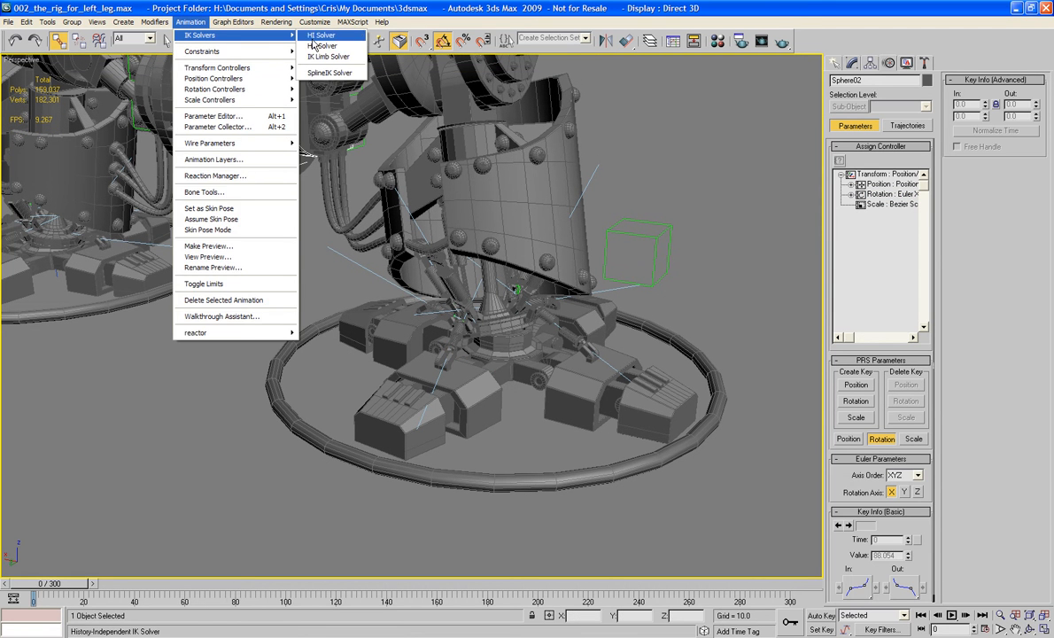
left_click(319, 35)
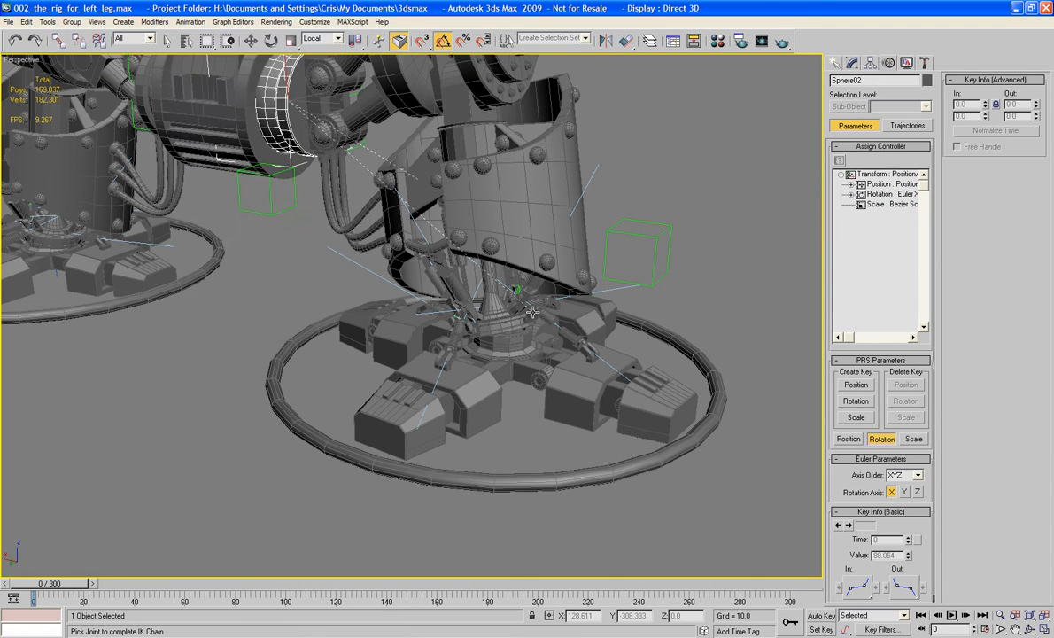
left_click(511, 375)
middle_click_drag(510, 374, 456, 346, "alt")
scroll(456, 345, "down", 3)
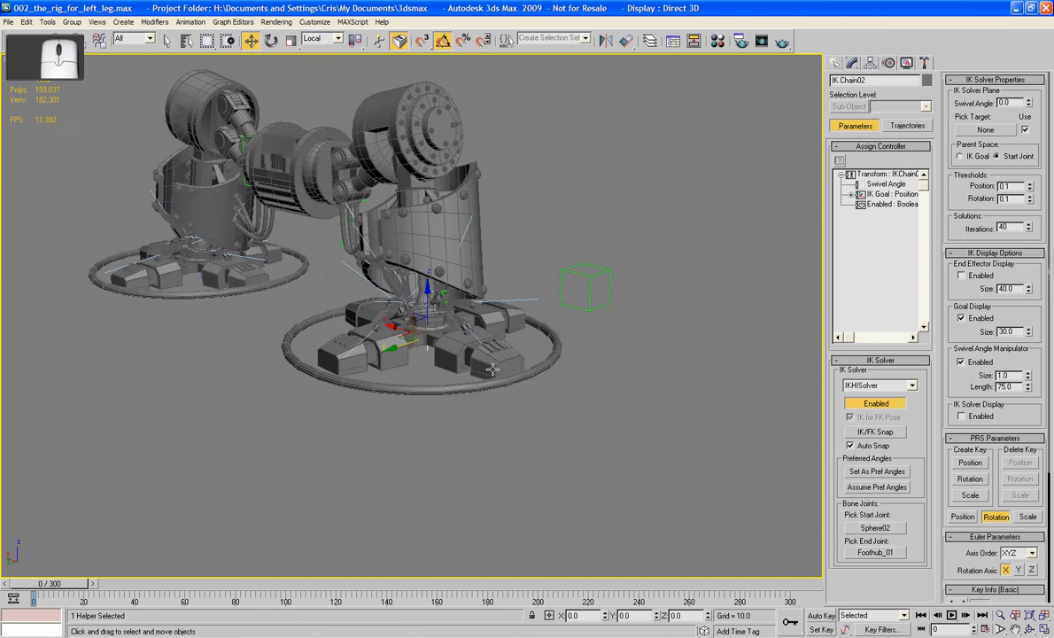
Link the new IK chain to the foot ring control
left_click(55, 42)
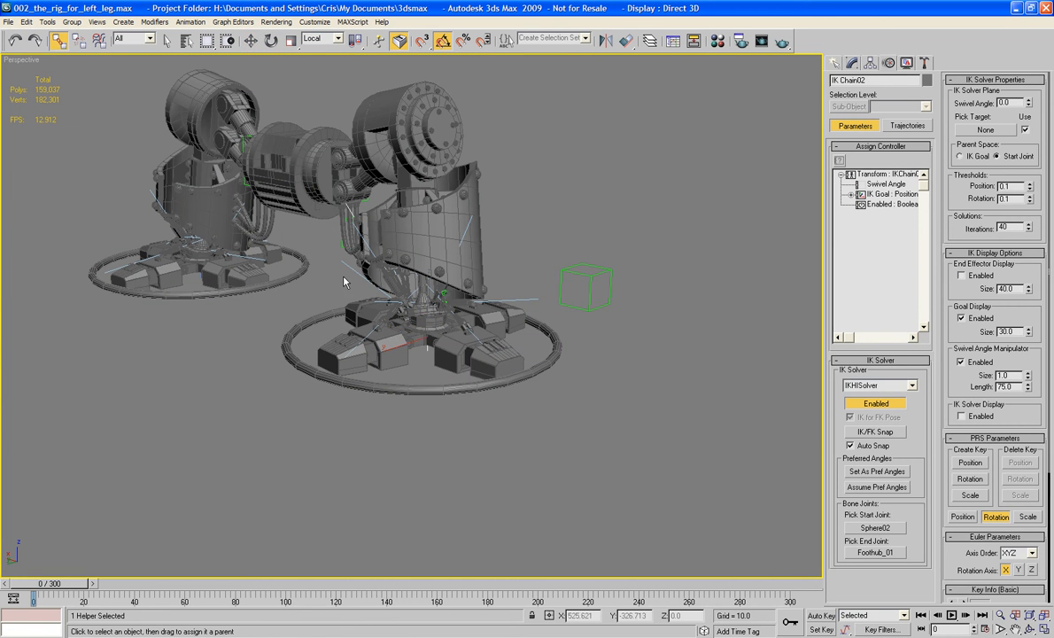
left_click_drag(427, 340, 422, 391)
left_click(623, 415)
left_click_drag(402, 345, 412, 365)
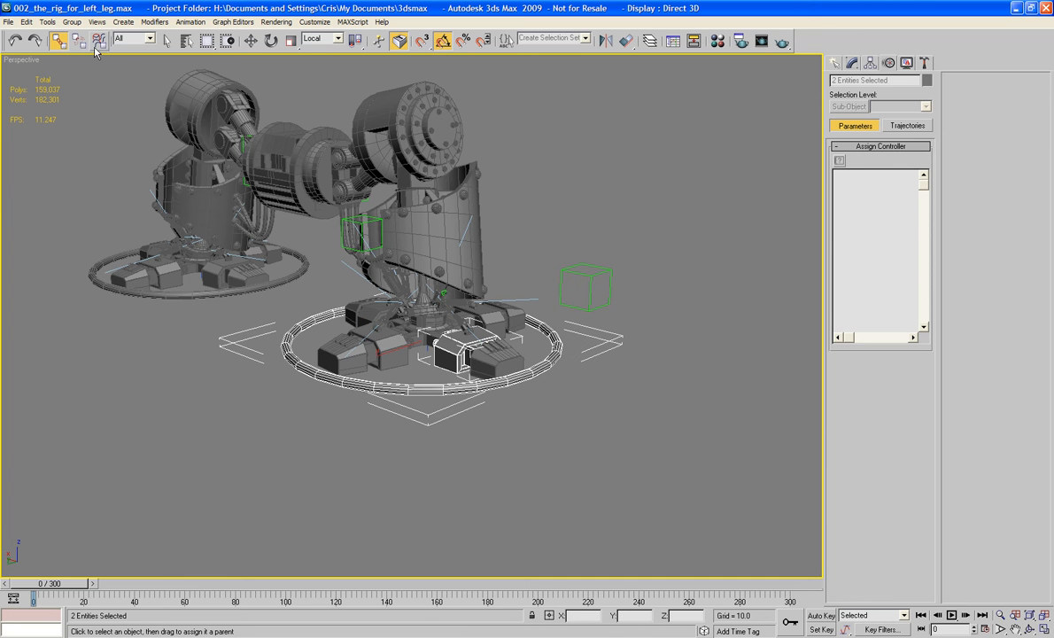
Move the selected foot ring to test the linked foot, and undo the test move
left_click(250, 40)
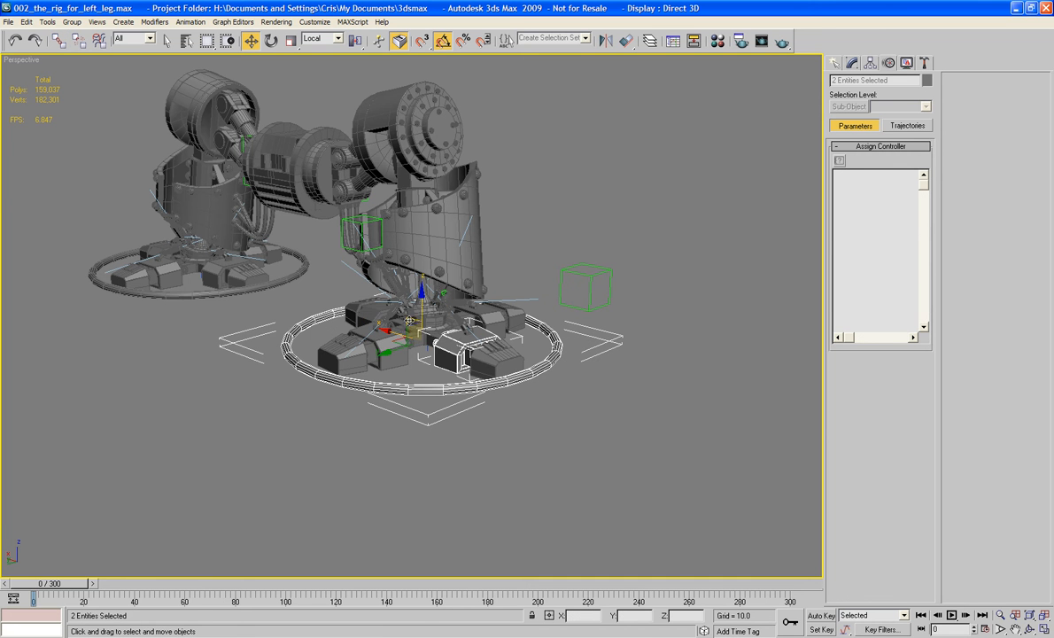
left_click_drag(422, 306, 478, 373)
key("ctrl+z")
scroll(509, 468, "up", 10)
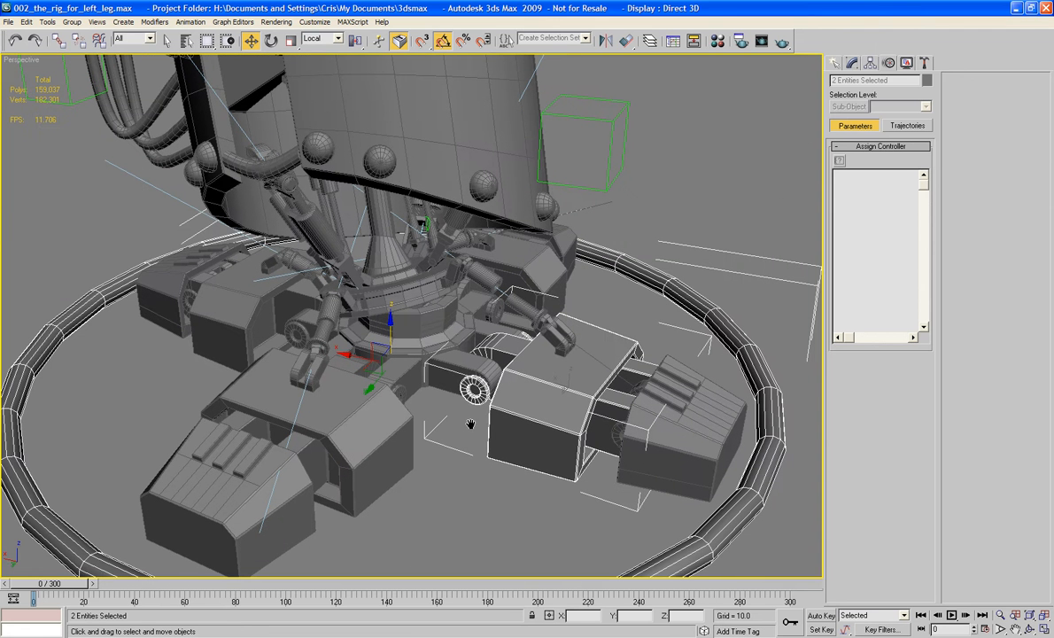
Link the inner toe segment toejoint1 back to the foot hub
left_click(159, 258)
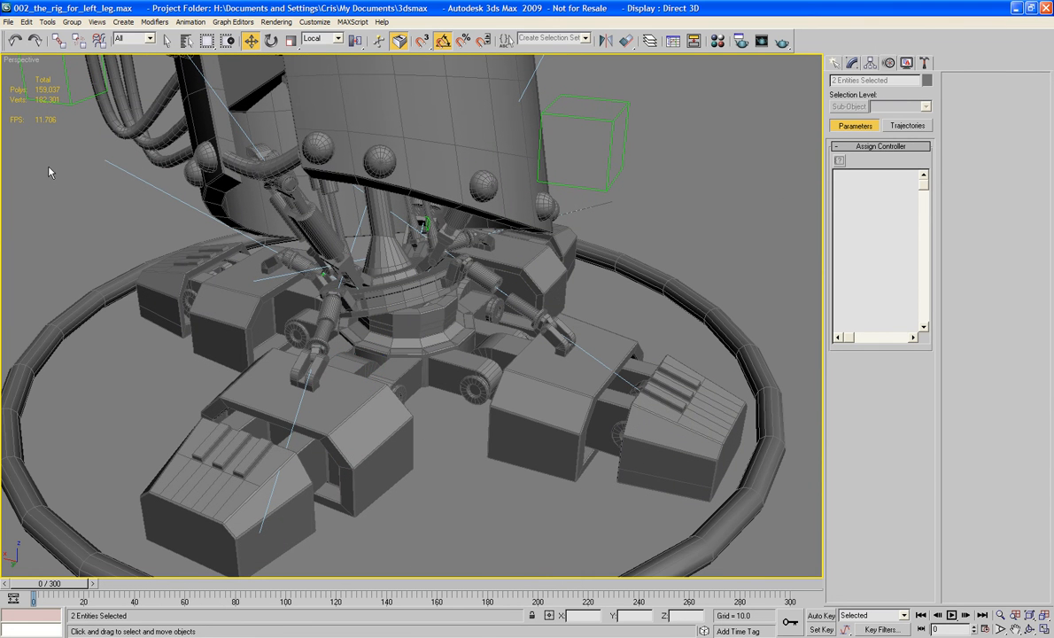
left_click(57, 40)
left_click_drag(533, 404, 396, 351)
middle_click_drag(464, 486, 421, 419)
scroll(398, 387, "down", 4)
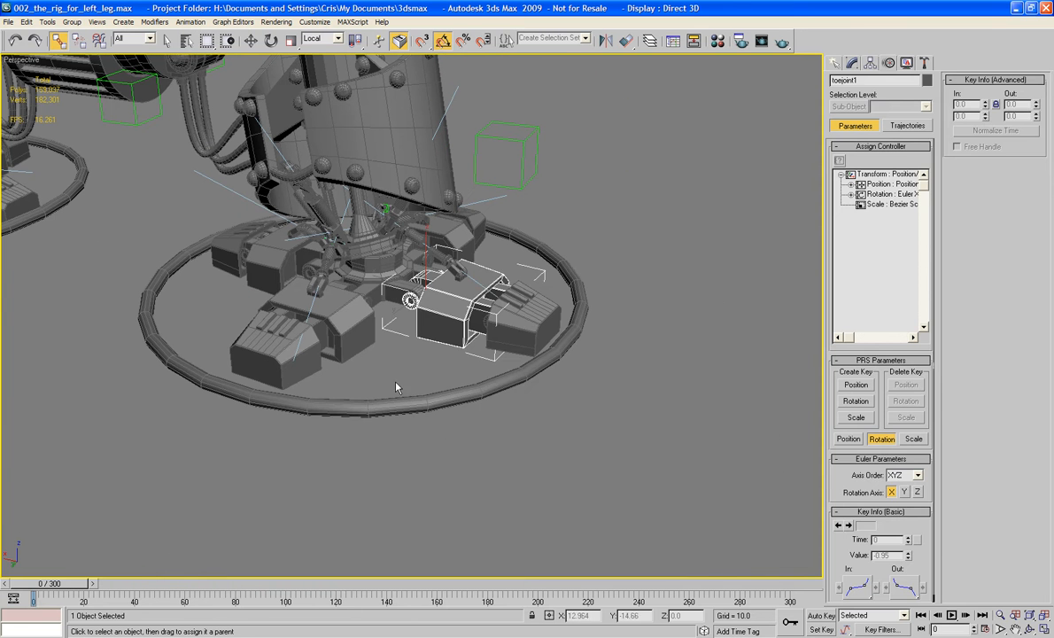
Test the leg's IK by moving the foot ring control in several directions, and undo the test moves
left_click(403, 406)
key("w")
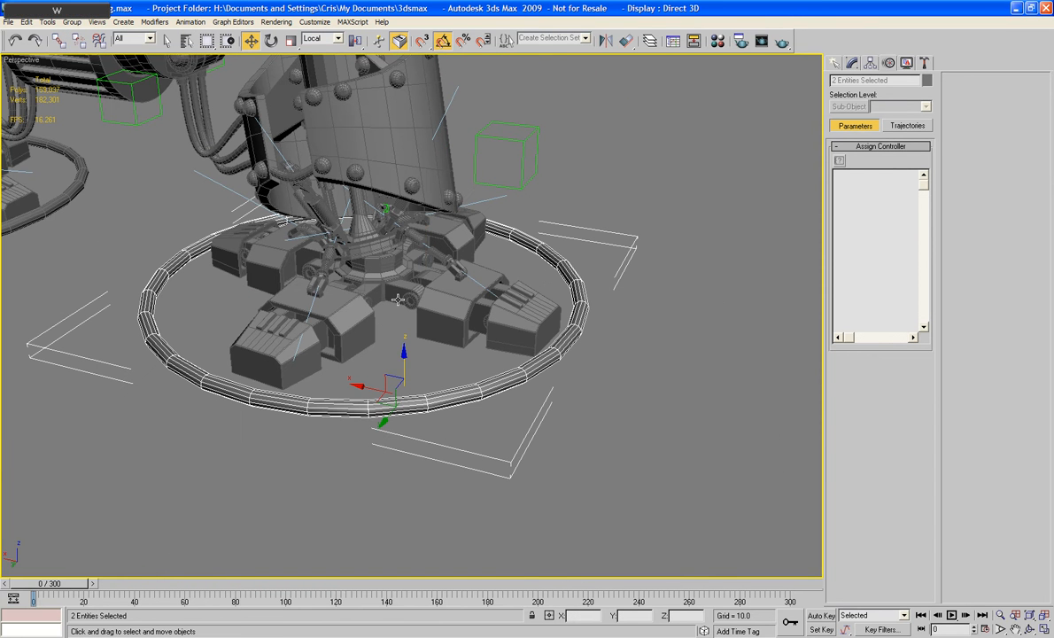
mouse_move(405, 390)
left_mouse_down()
mouse_move(406, 356)
mouse_move(406, 433)
mouse_move(406, 385)
left_mouse_up()
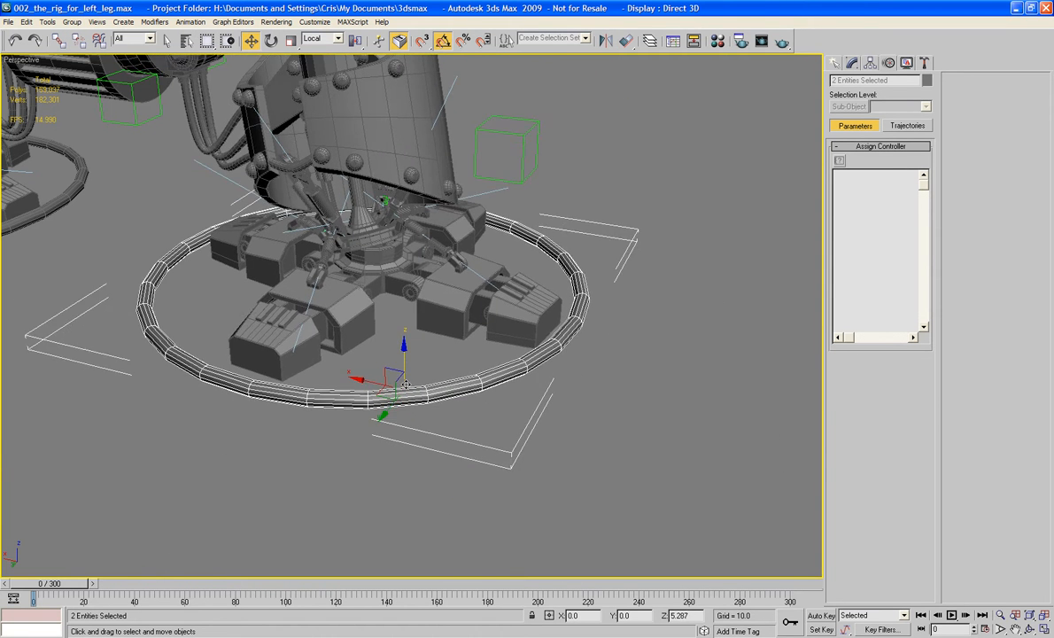
middle_click_drag(406, 384, 508, 392, "alt")
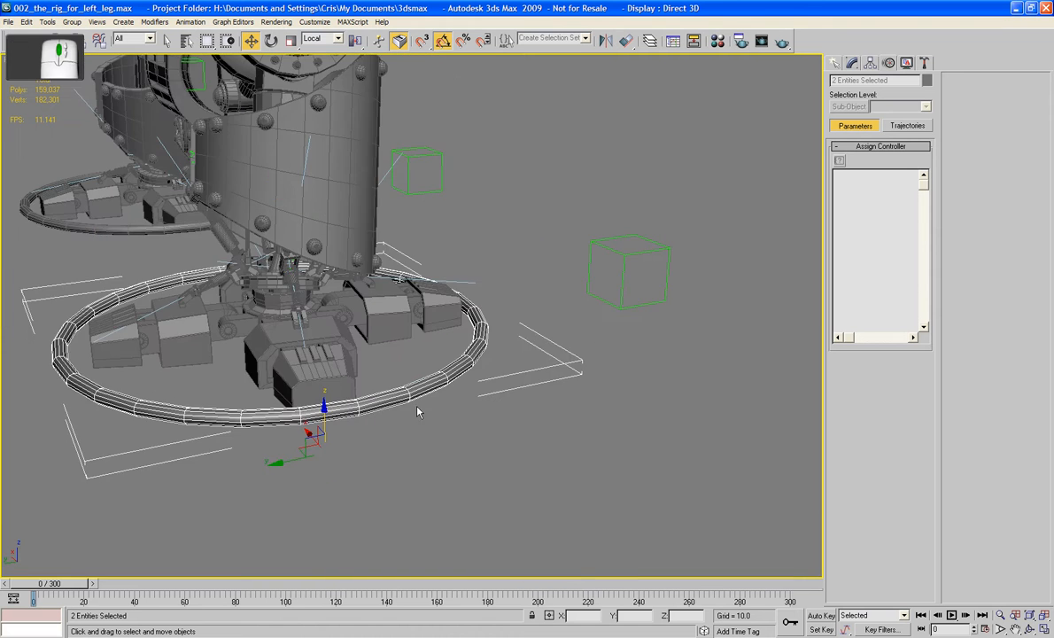
middle_click_drag(418, 410, 337, 454, "alt")
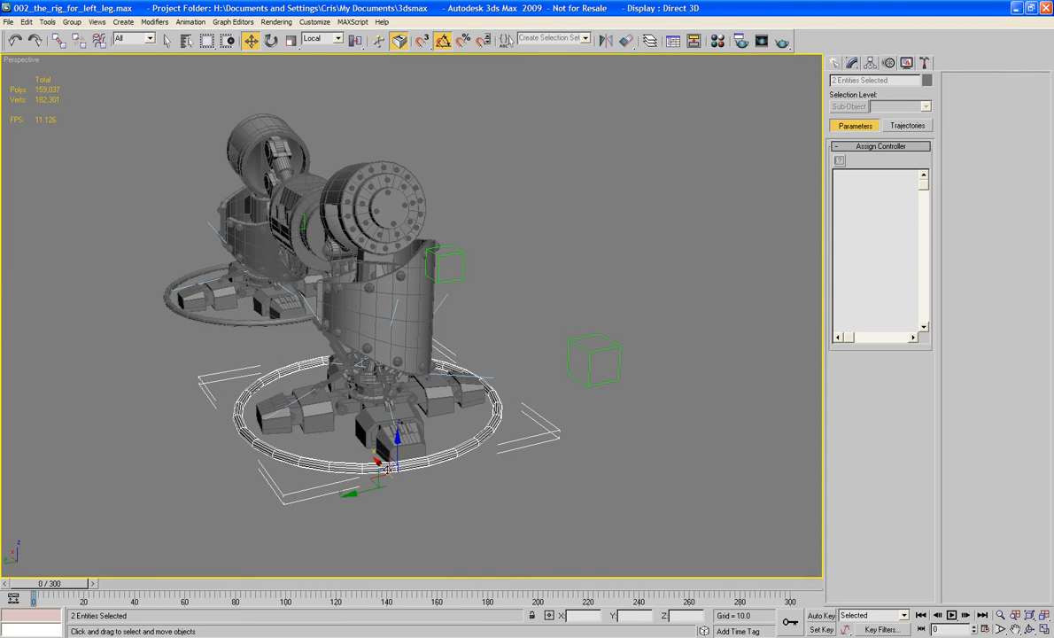
left_click_drag(386, 476, 385, 427)
key("ctrl+z")
mouse_move(386, 427)
middle_mouse_down("alt")
mouse_move(198, 395)
mouse_move(161, 400)
mouse_move(432, 406)
mouse_move(372, 423)
mouse_move(401, 423)
middle_mouse_up("alt")
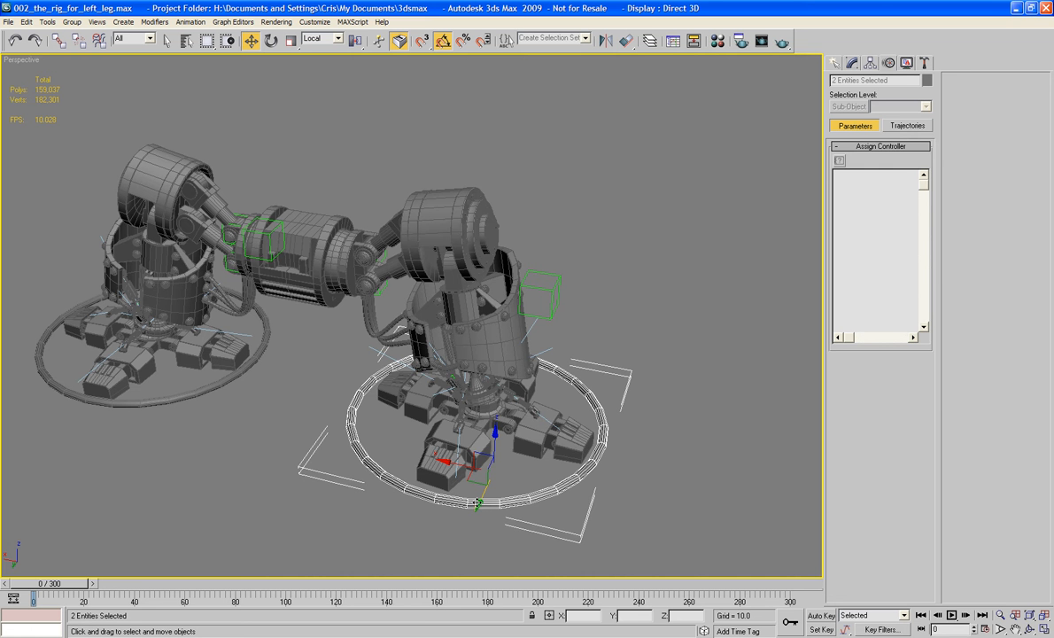
left_click_drag(476, 502, 343, 409)
key("ctrl+z")
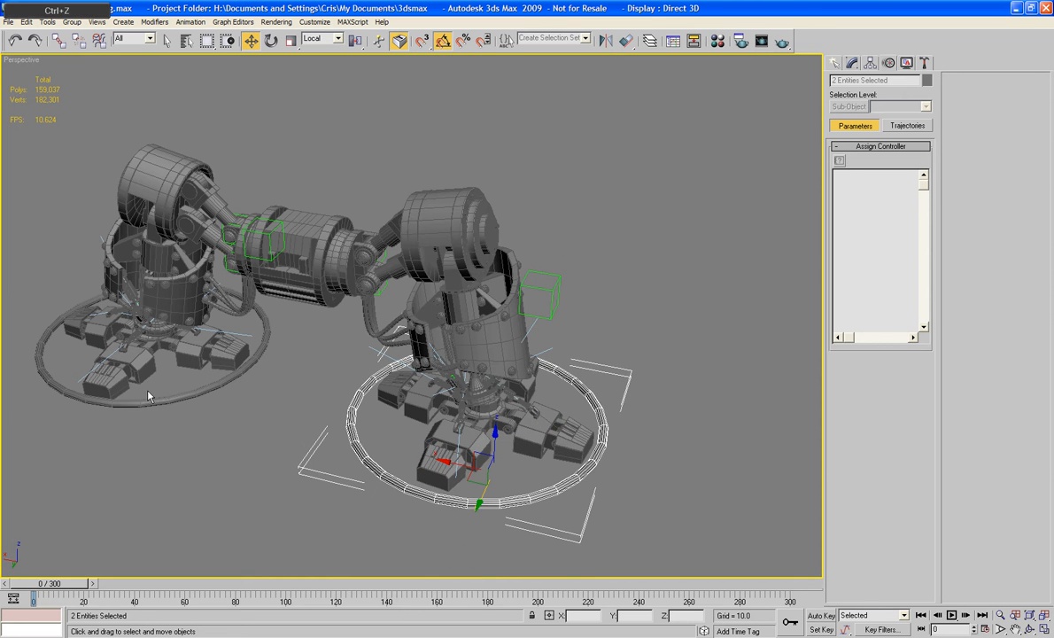
Limit the X-axis rotation of the hip joint Sphere02 to a range from 72 to 115 in its IK joint settings
middle_click_drag(280, 409, 301, 398, "alt")
scroll(371, 389, "up", 3)
middle_click_drag(338, 324, 341, 403)
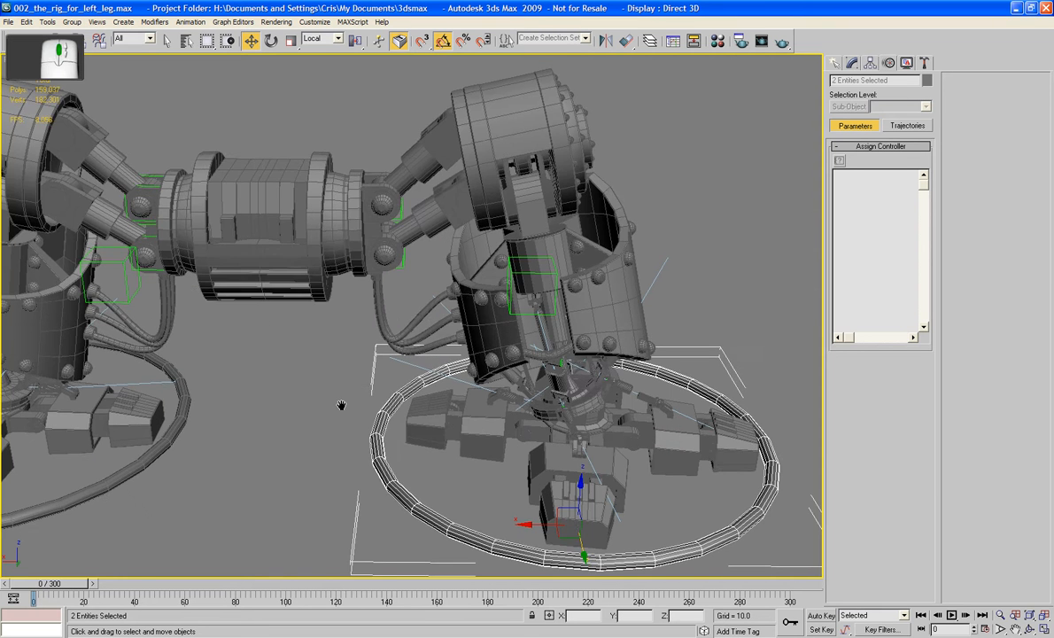
left_click(339, 300)
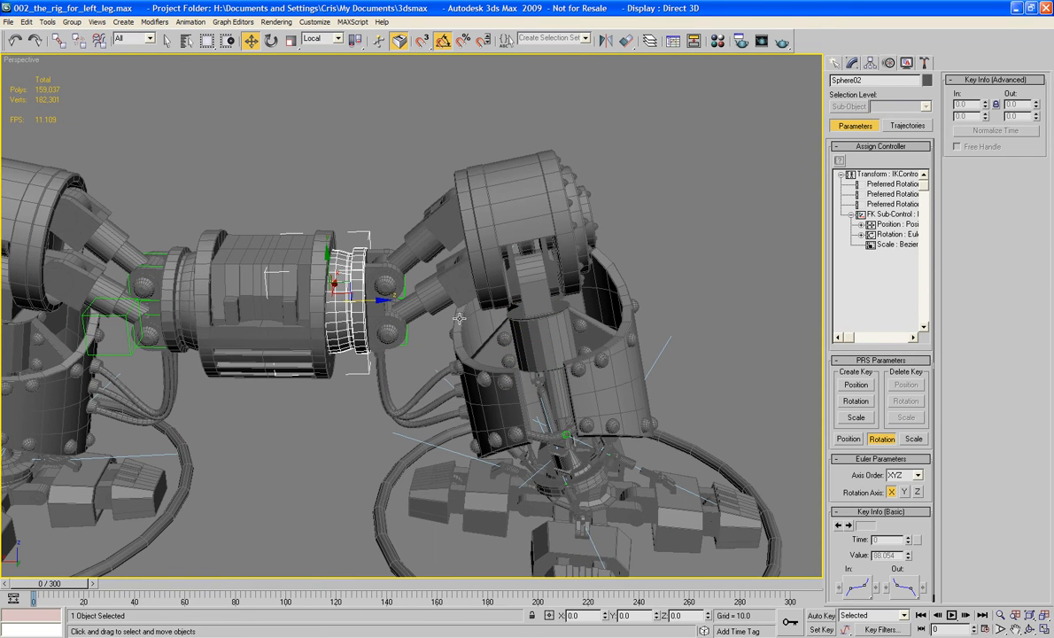
left_click(852, 64)
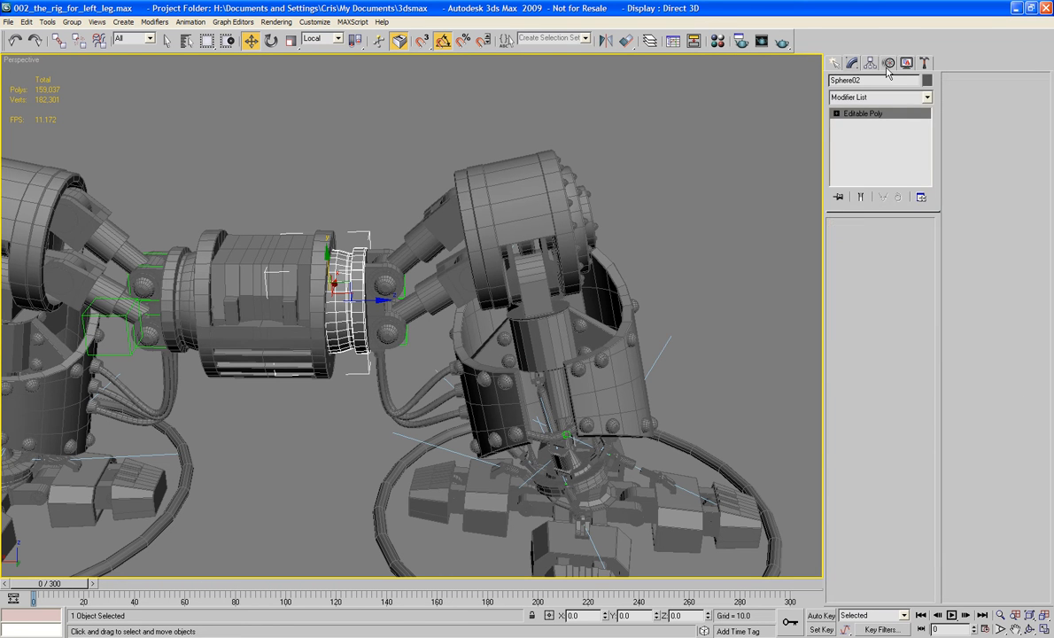
left_click(888, 64)
left_click(870, 63)
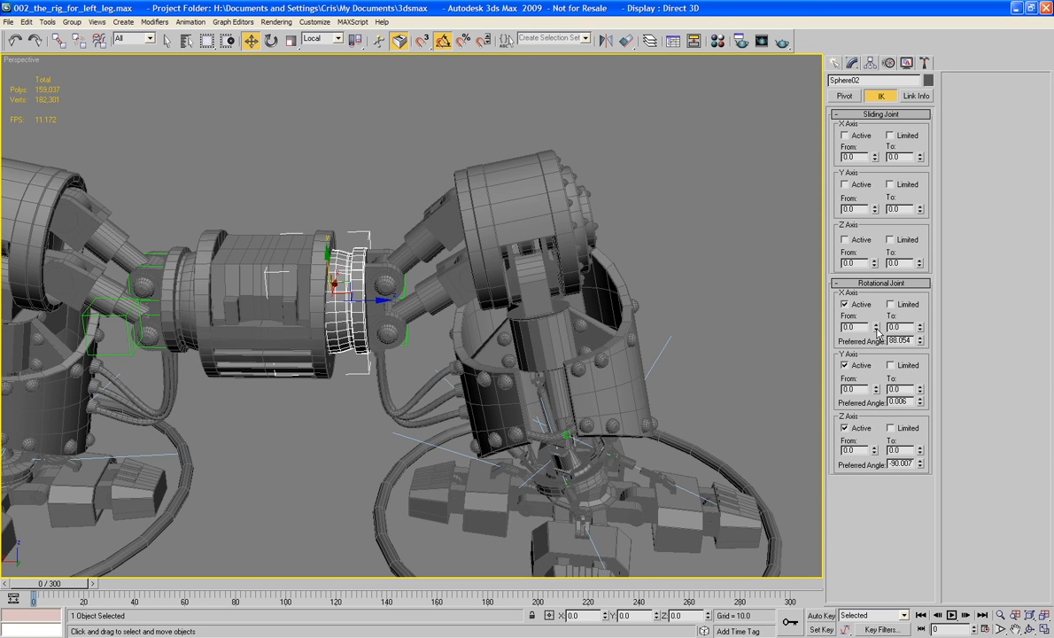
left_click_drag(919, 330, 921, 329)
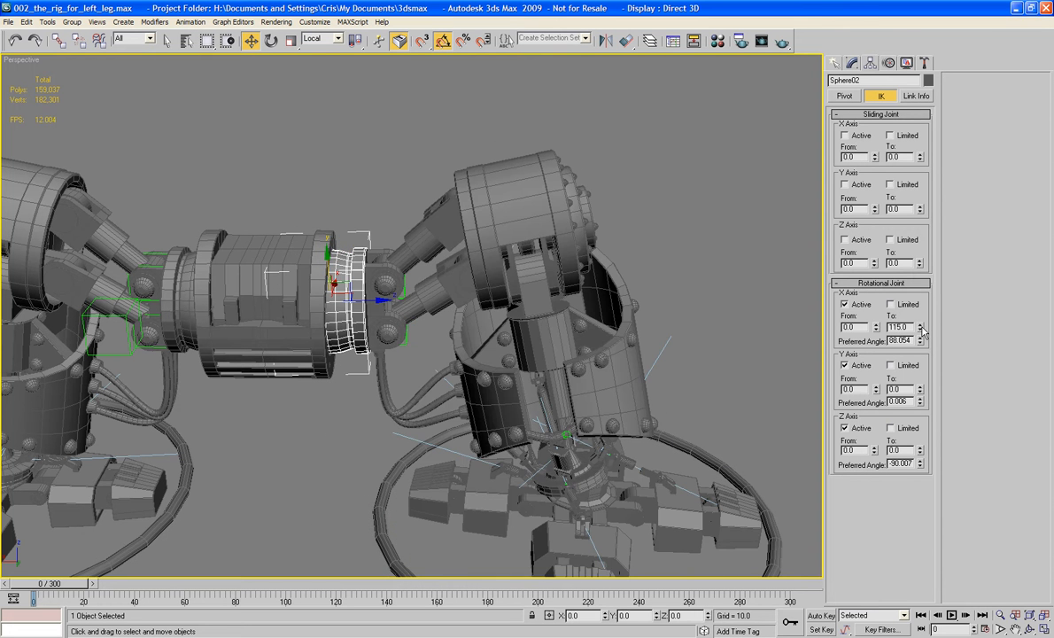
left_click(876, 326)
left_click_drag(876, 327, 876, 327)
Limit the hip joint's Y-axis rotation to a range from -35 to 30
middle_click_drag(609, 261, 598, 295, "alt")
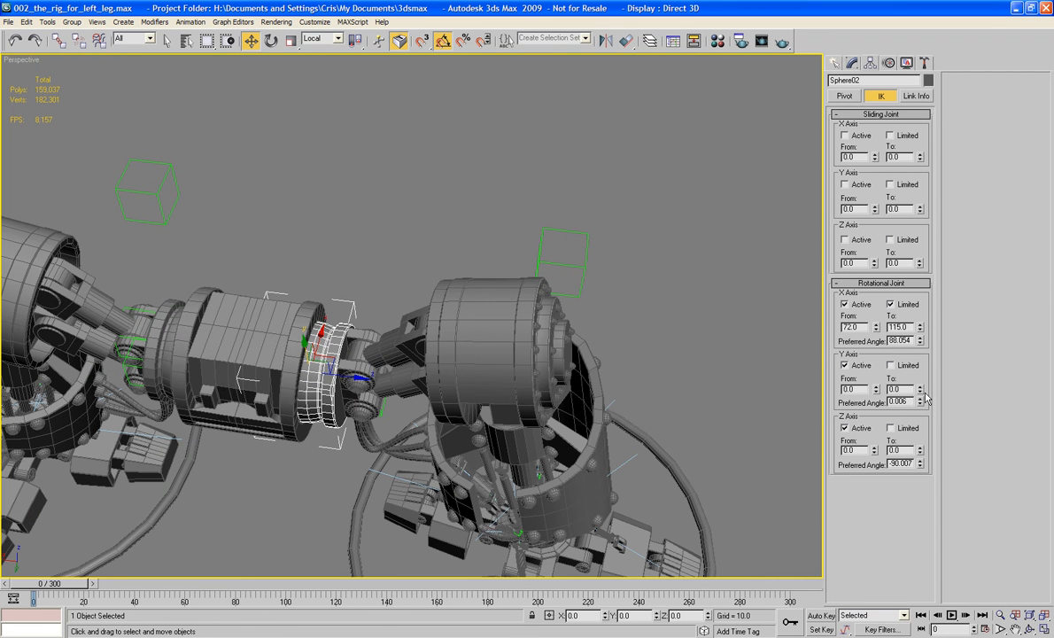
left_click_drag(921, 391, 888, 415)
middle_click_drag(748, 432, 738, 327)
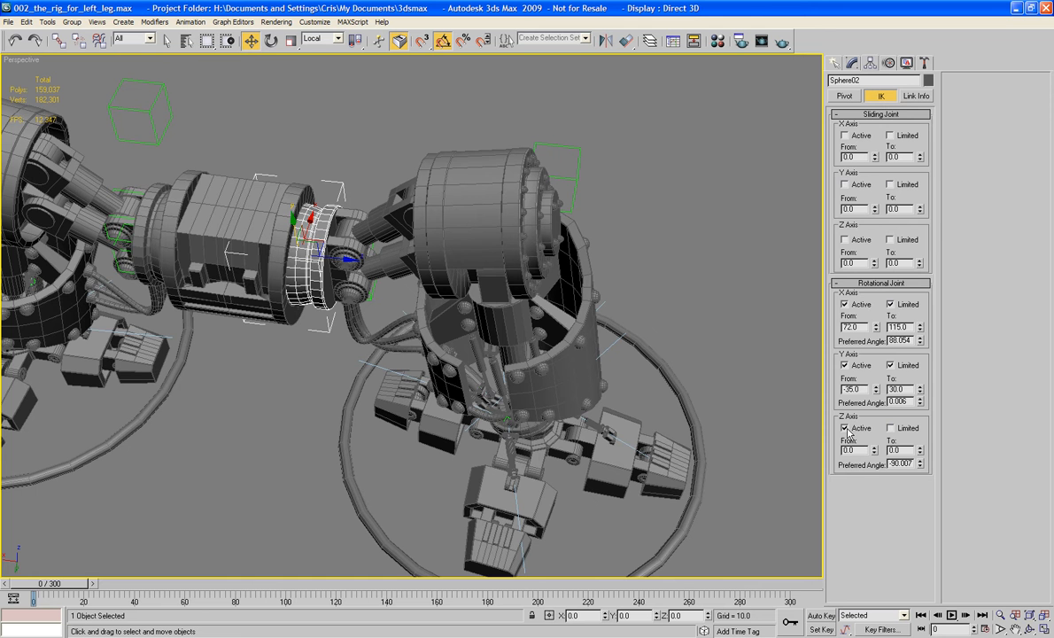
Try a Z-axis rotation limit of -72 on the hip joint, and reset the limit values to 0
middle_click_drag(790, 426, 706, 381, "alt")
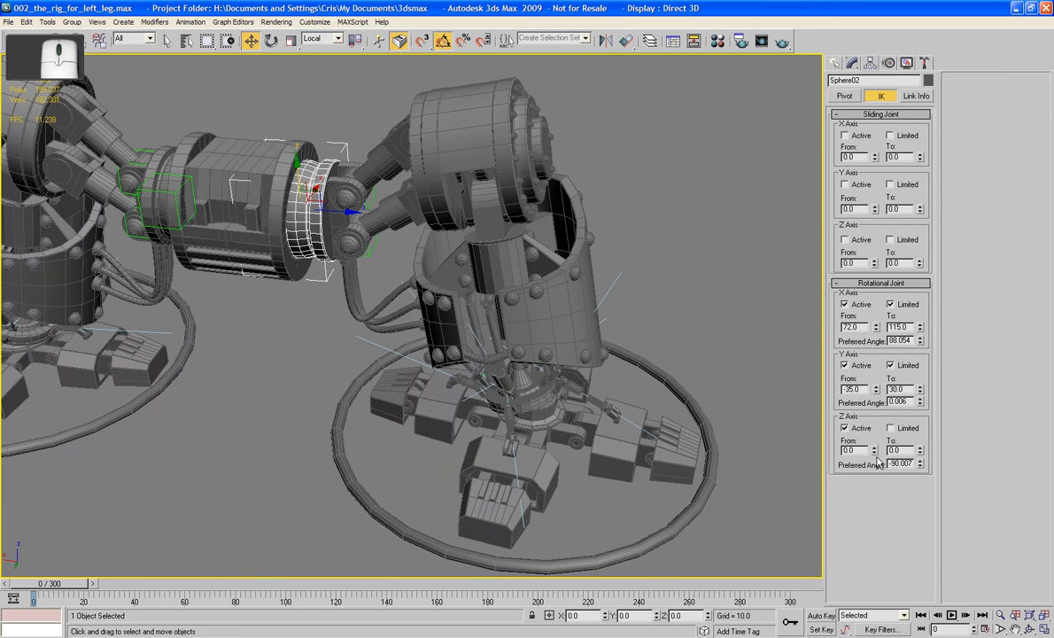
left_click_drag(872, 452, 891, 492)
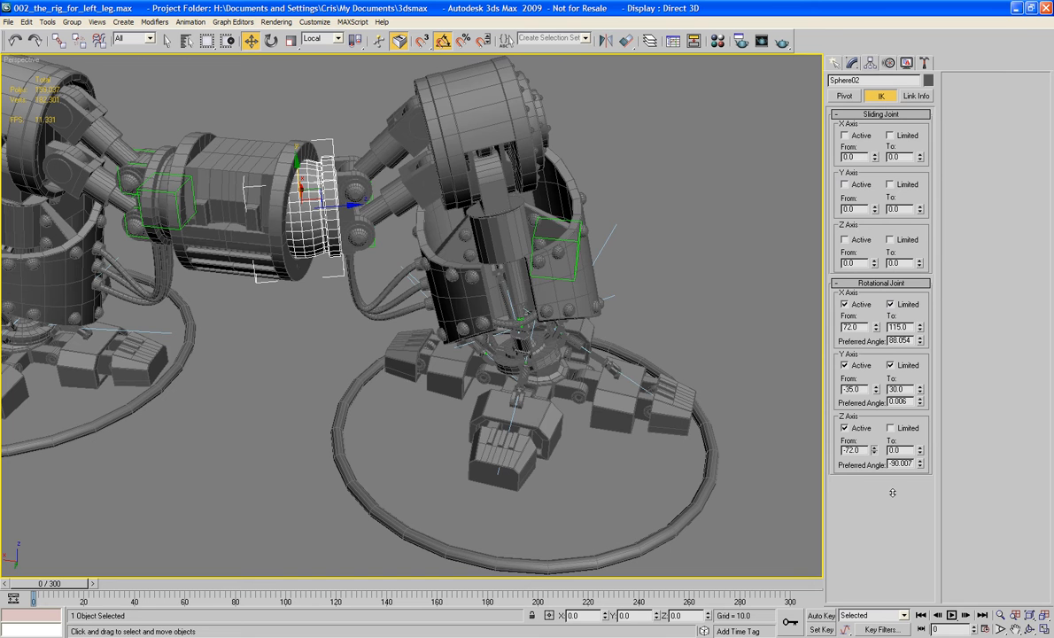
left_click_drag(920, 451, 949, 512)
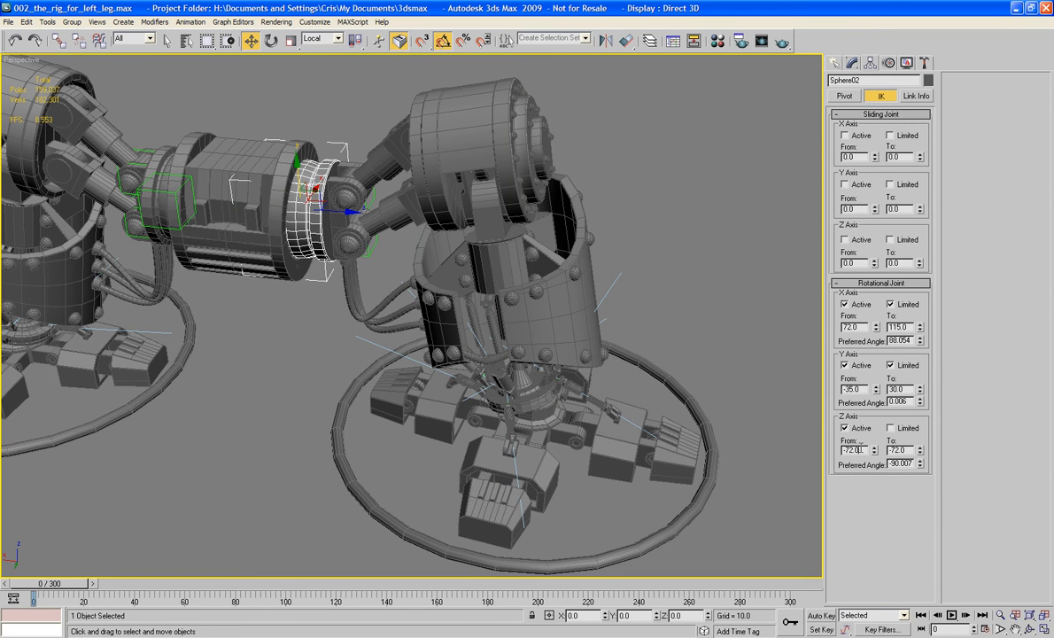
type("0")
double_click(847, 450)
type("0")
Try Z-axis rotation values of -72 and -42 on the hip joint, and return both From and To to 0
left_click_drag(920, 452, 935, 490)
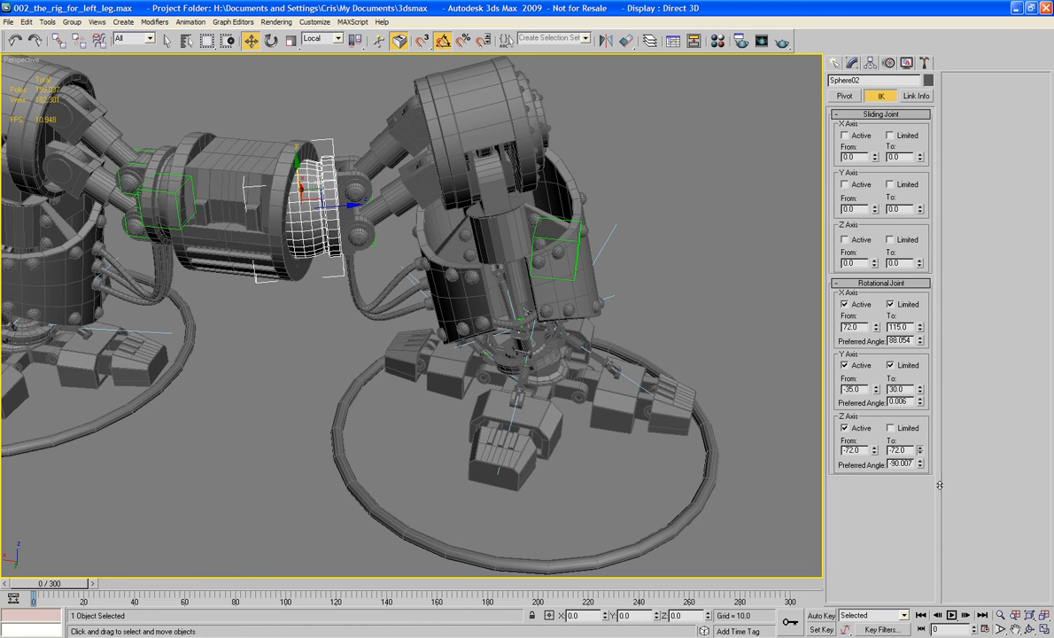
left_click_drag(928, 456, 857, 460)
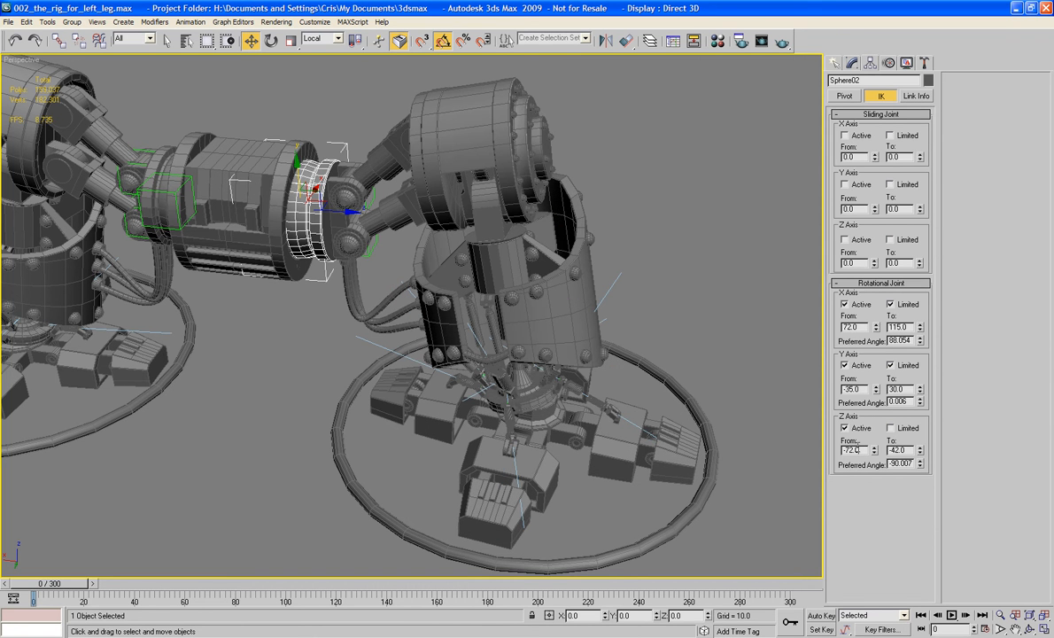
type("0")
double_click(906, 452)
type("0")
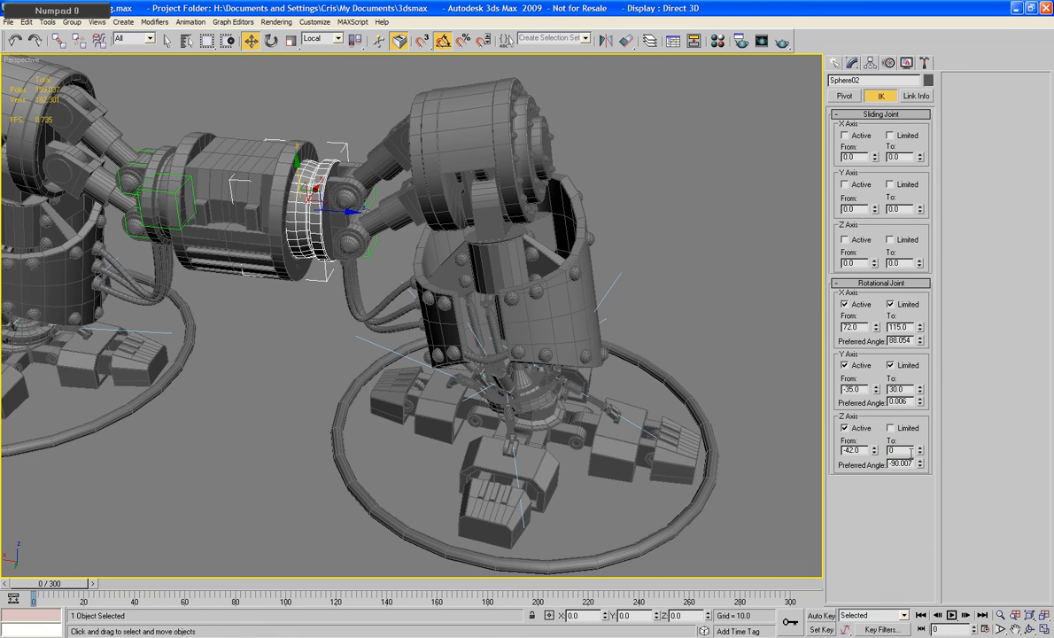
double_click(848, 450)
type("0")
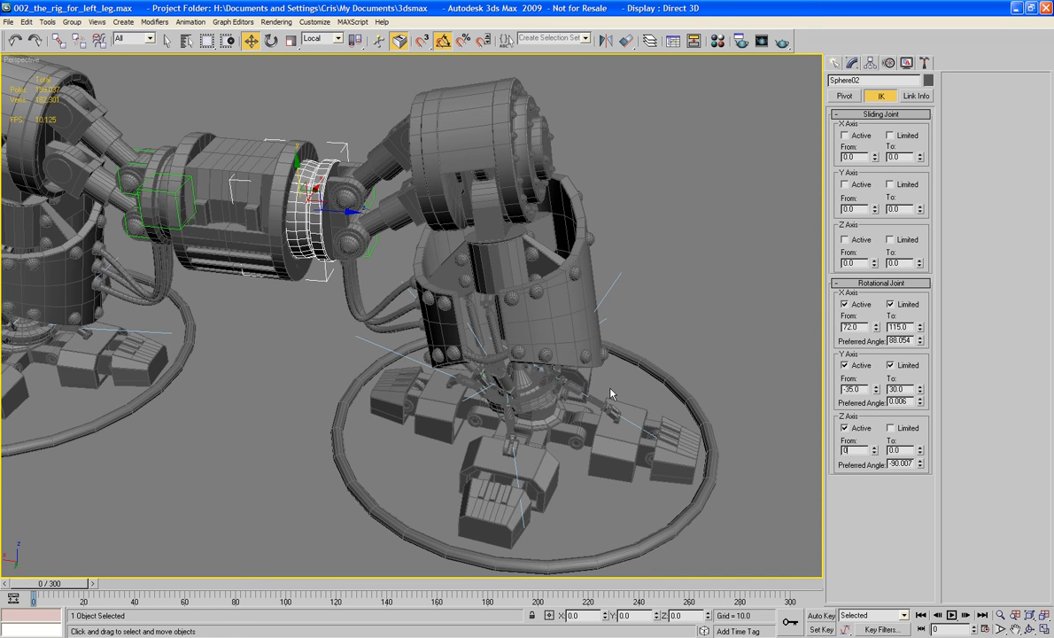
middle_click_drag(426, 310, 440, 340, "alt")
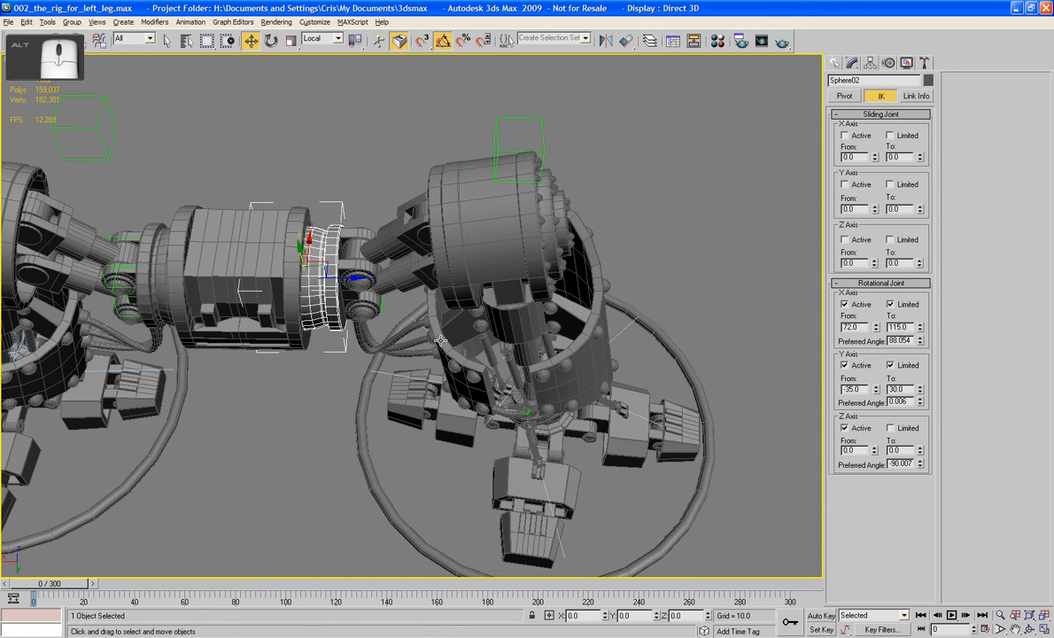
Limit the hip joint's Z-axis rotation to a range from -112 to -67
left_click(875, 450)
left_click(875, 449)
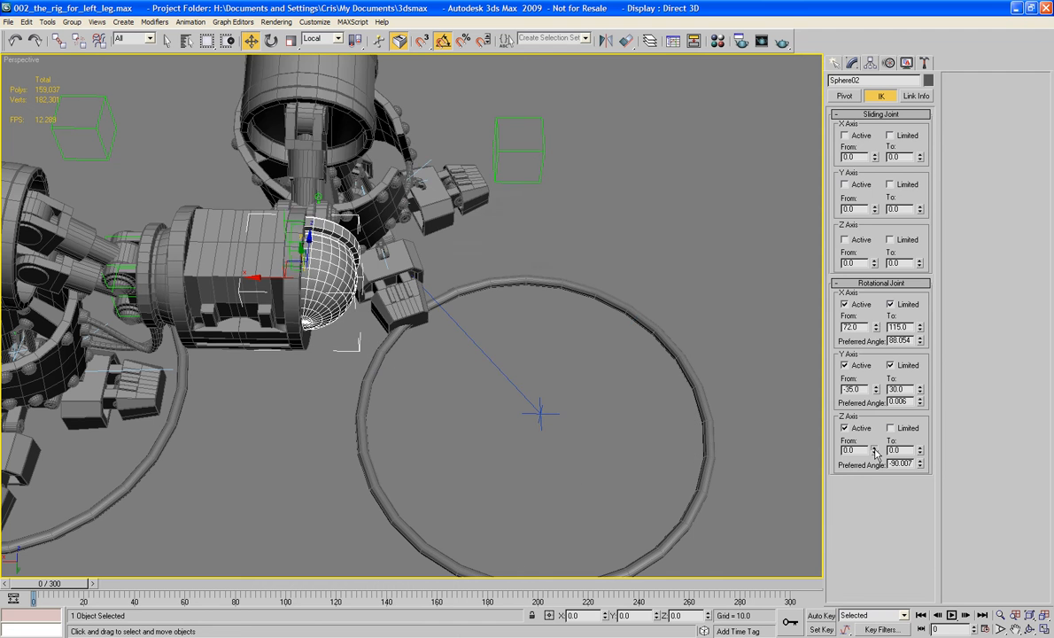
left_click_drag(877, 482, 899, 519)
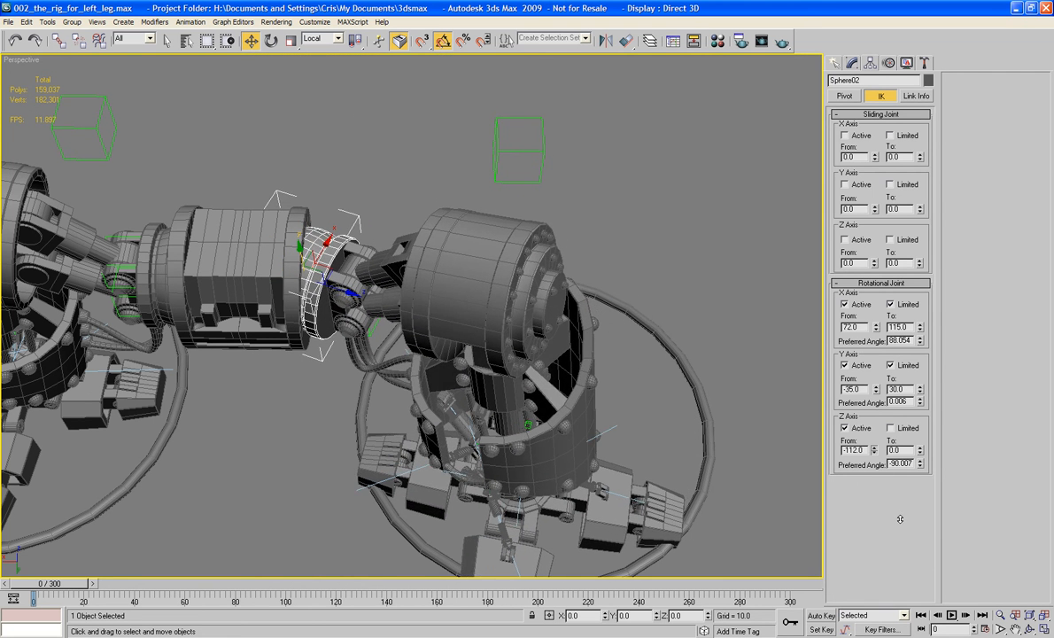
left_click_drag(919, 450, 936, 487)
left_click_drag(936, 489, 939, 491)
middle_click_drag(682, 407, 615, 483, "alt")
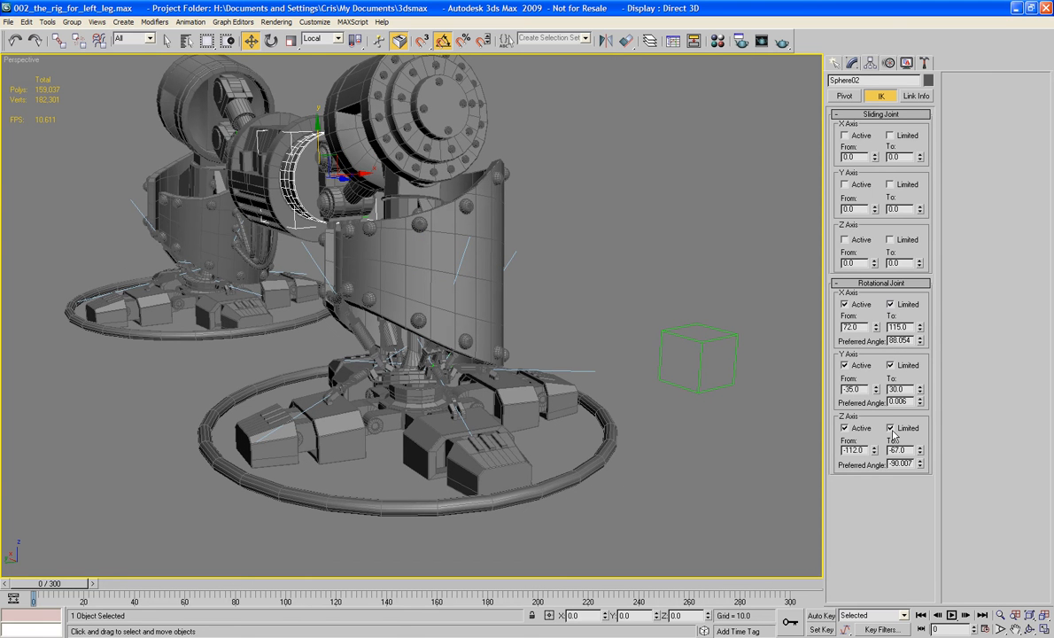
Try moving the foot ring outward and upward to test the hip joint's limits, and undo both moves
left_click_drag(381, 540, 390, 519)
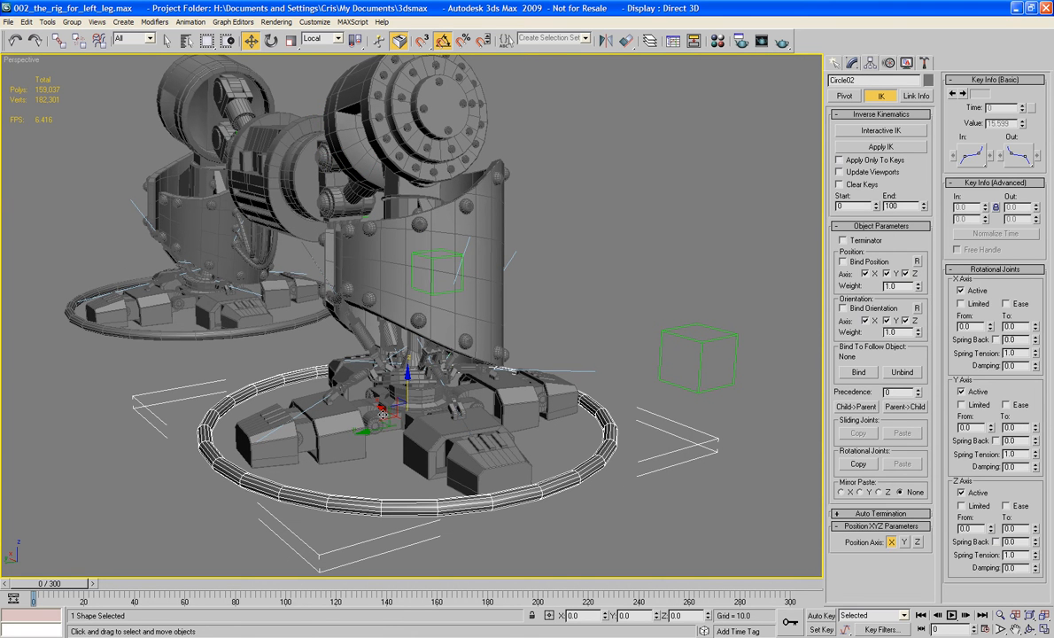
left_click_drag(383, 414, 620, 496)
key("ctrl+z")
left_click_drag(395, 407, 417, 268)
key("ctrl+z")
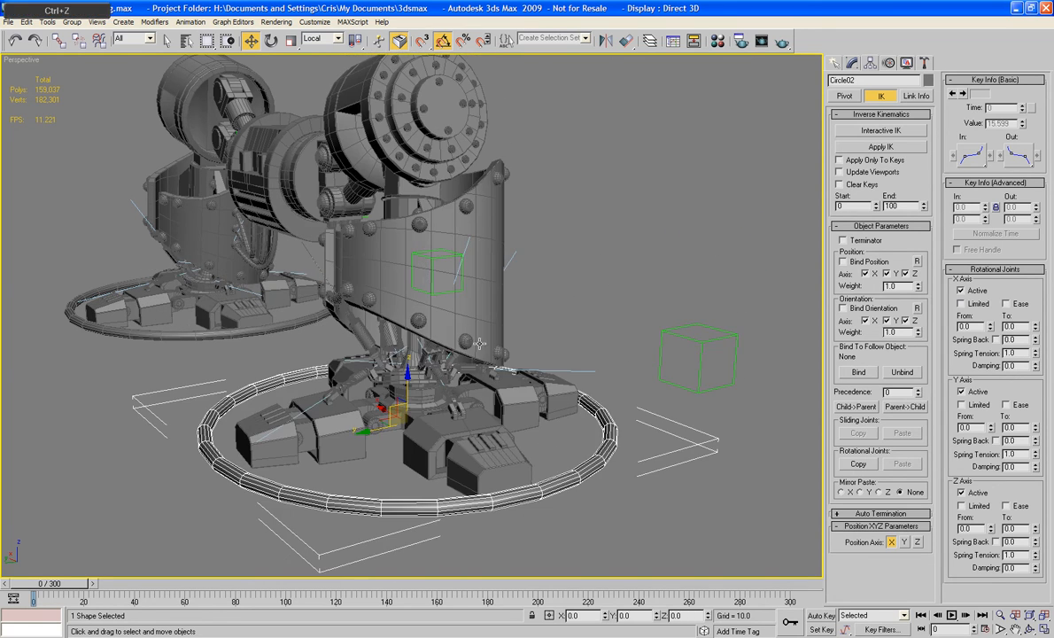
Link the dummy helper Dummy02 beside the second leg to that leg's foot ring
left_click(58, 40)
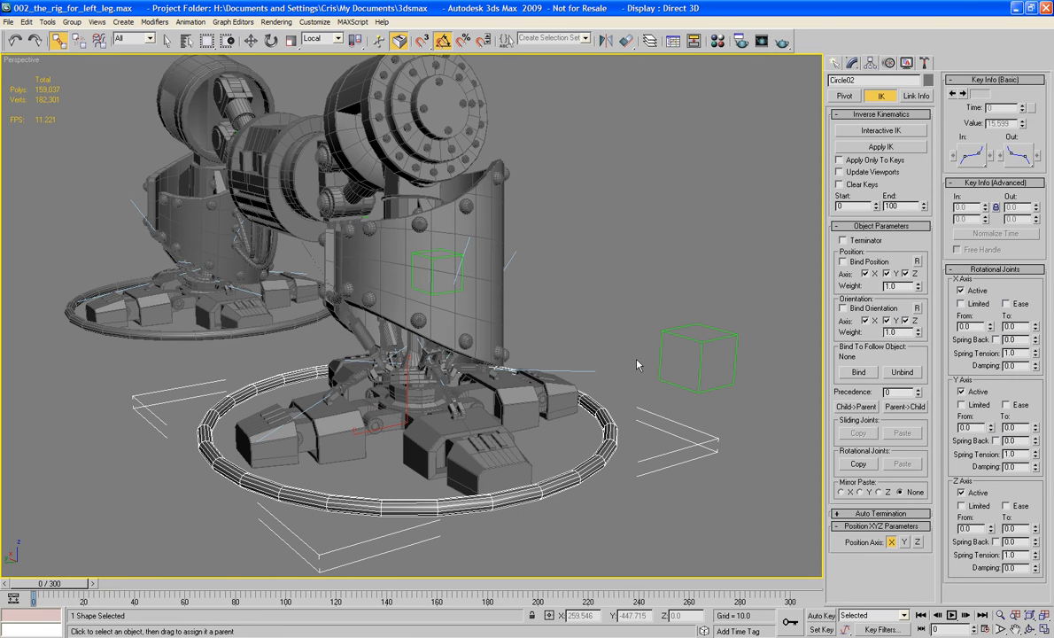
left_click_drag(600, 306, 564, 422)
middle_click_drag(444, 379, 397, 113, "alt")
Select Cylinder10 at the upper leg, set its X-axis rotation From value to -32 and deactivate X-axis rotation
left_click(442, 113)
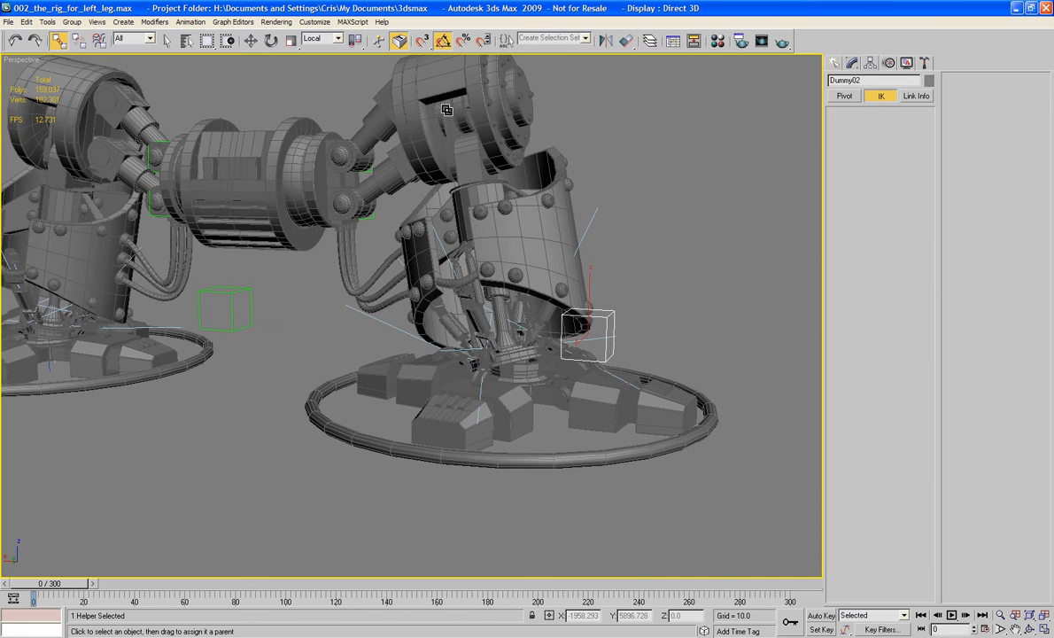
middle_click_drag(577, 148, 585, 226, "alt")
key("q")
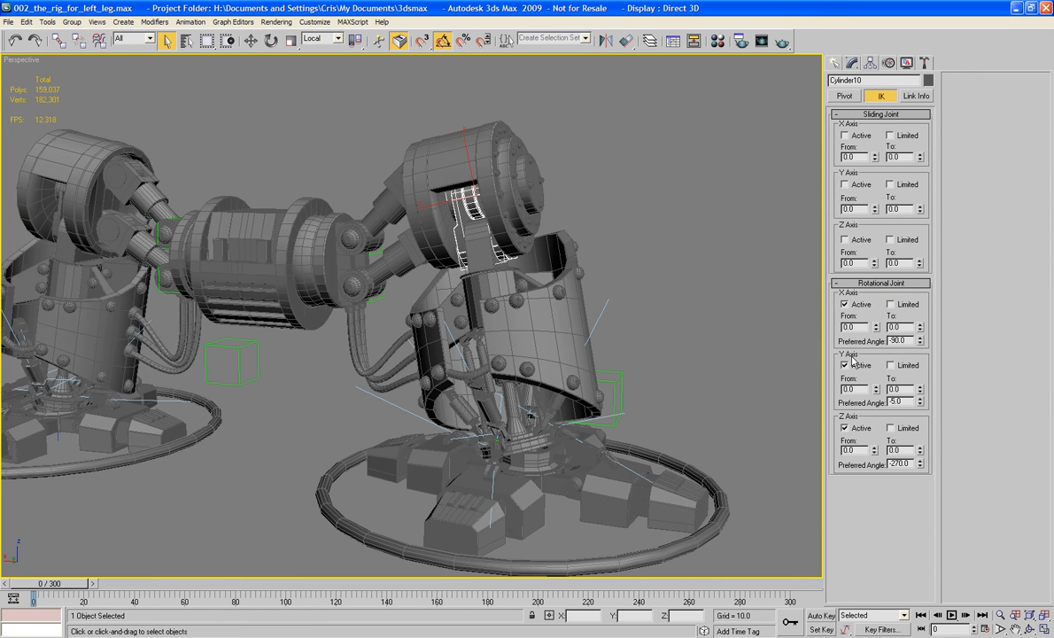
left_click_drag(877, 328, 877, 356)
Limit the Y-axis rotation of Cylinder10 to a range from -70 to -20
left_click_drag(920, 391, 933, 437)
left_click_drag(875, 398, 886, 436)
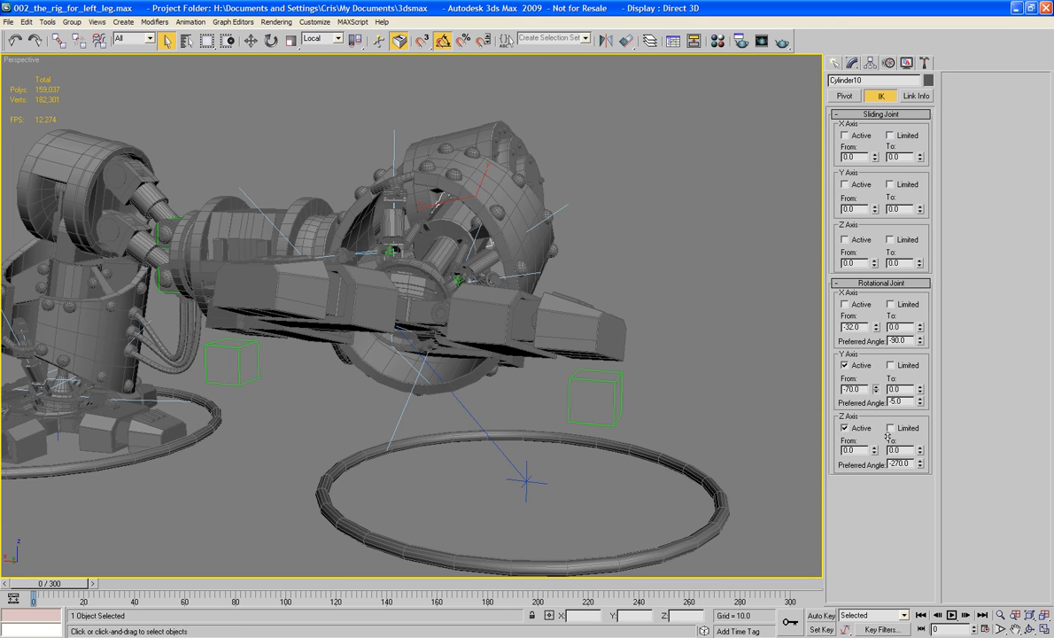
middle_click_drag(458, 275, 546, 338, "alt")
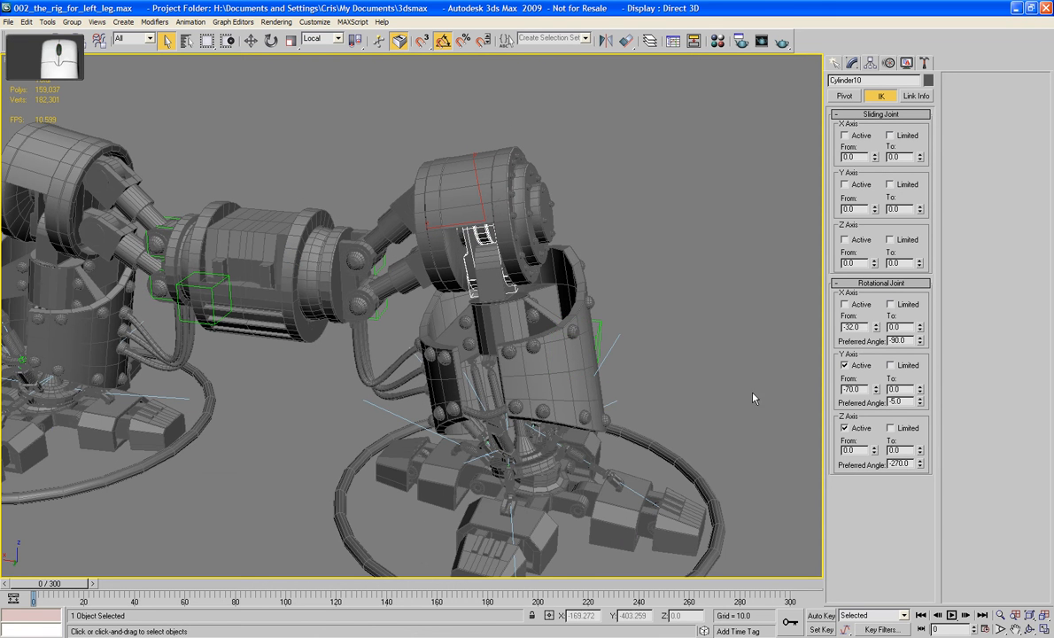
left_click_drag(920, 387, 927, 401)
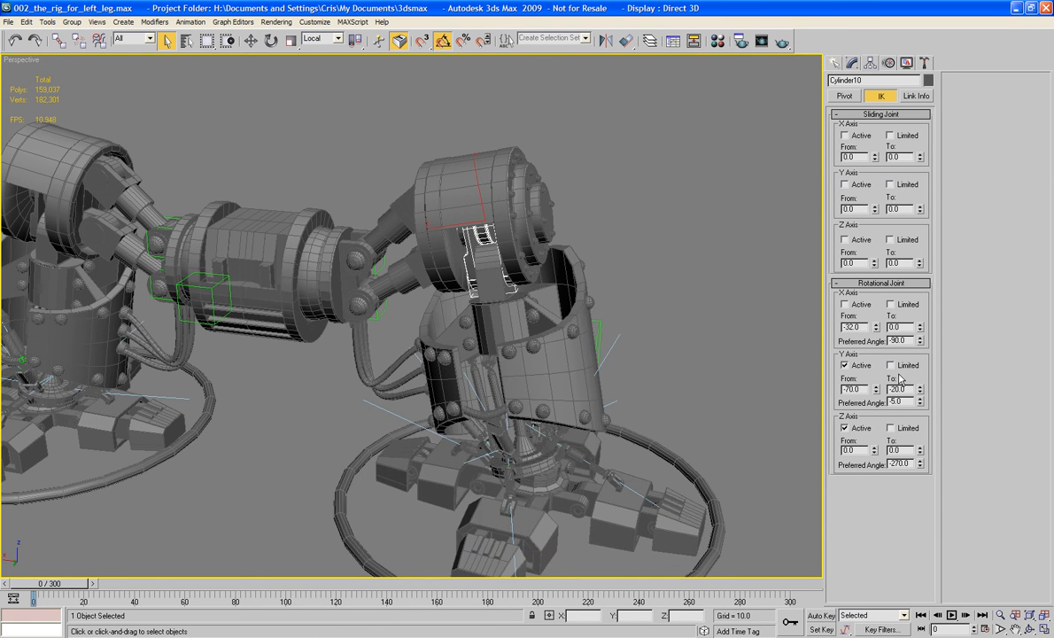
left_click(891, 367)
Limit the X-axis rotation of the joint Top_Leg_Top_pivot to a range from 57 to 115
middle_click_drag(664, 349, 646, 331)
left_click(443, 248)
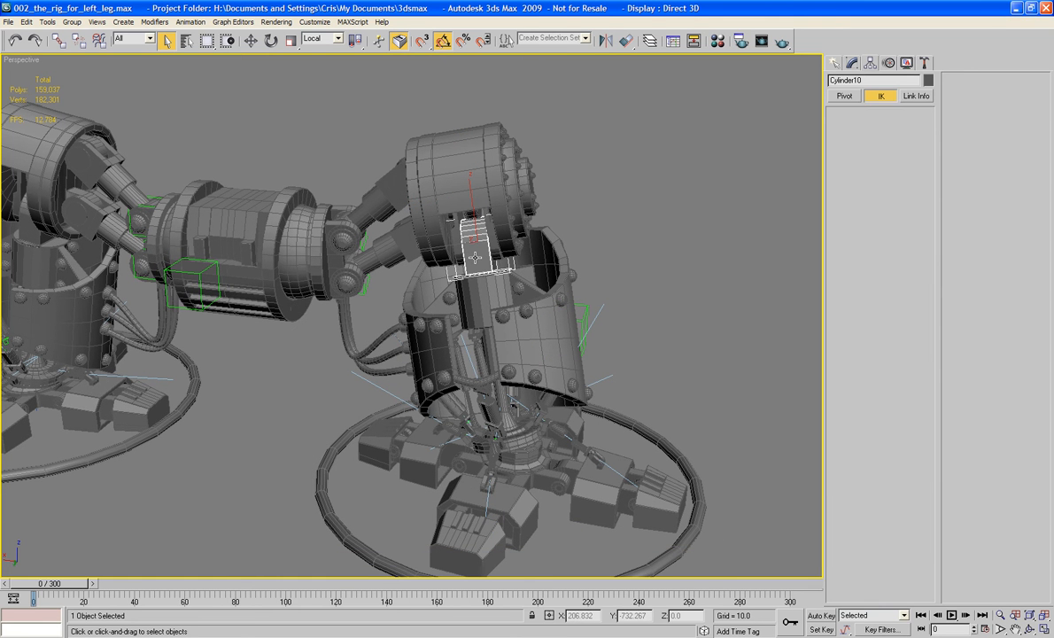
double_click(490, 237)
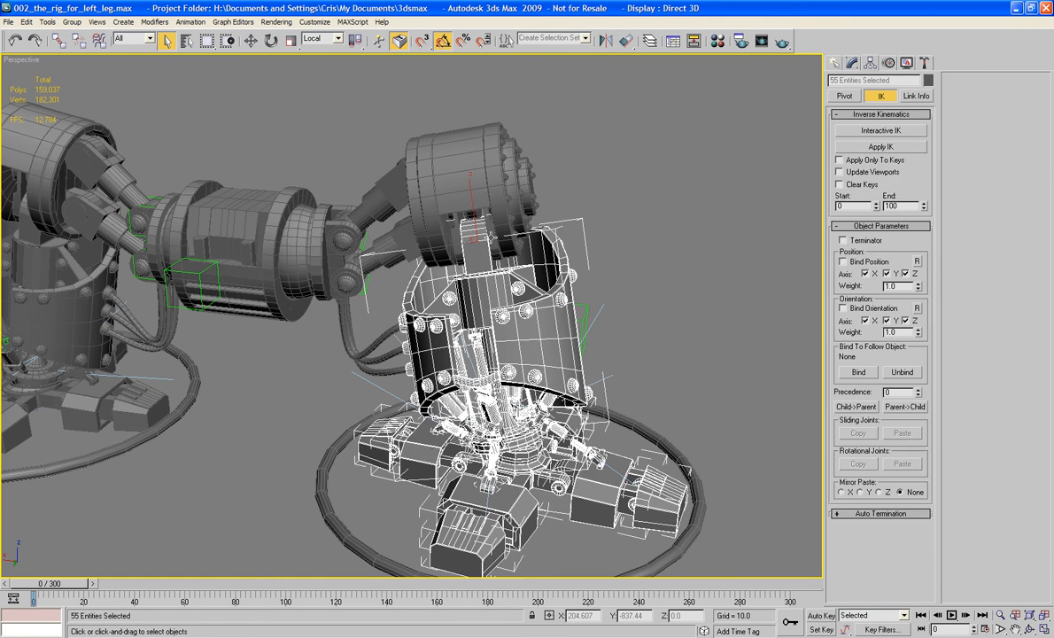
left_click(534, 332)
left_click(494, 254)
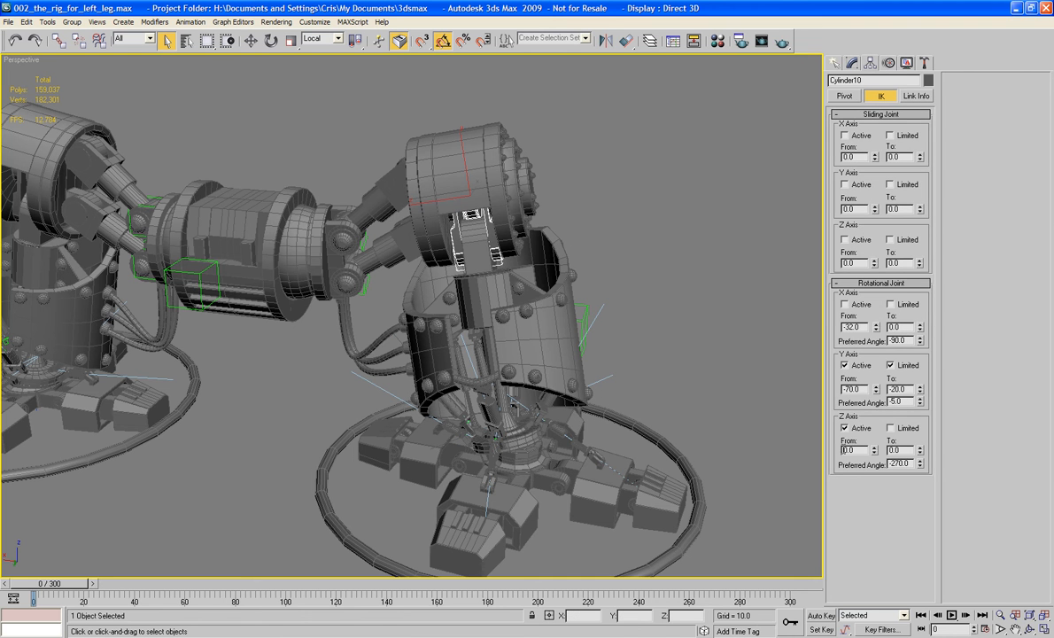
left_click(467, 259)
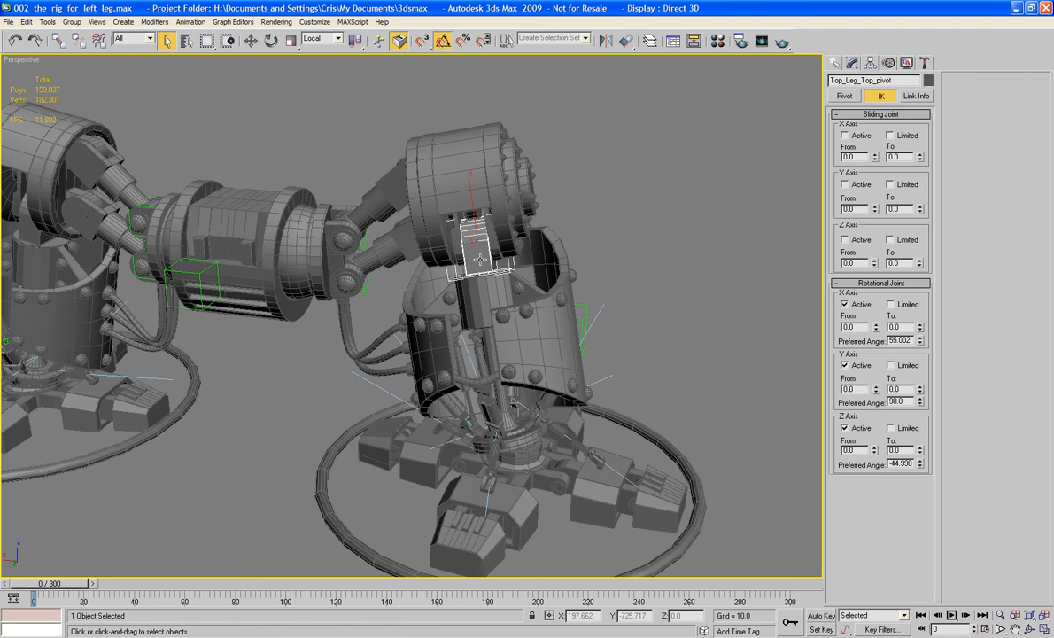
left_click_drag(876, 330, 871, 280)
left_click_drag(921, 331, 934, 360)
left_click_drag(920, 314, 909, 258)
middle_click_drag(623, 357, 514, 379, "alt")
left_click_drag(875, 328, 882, 294)
left_click(891, 305)
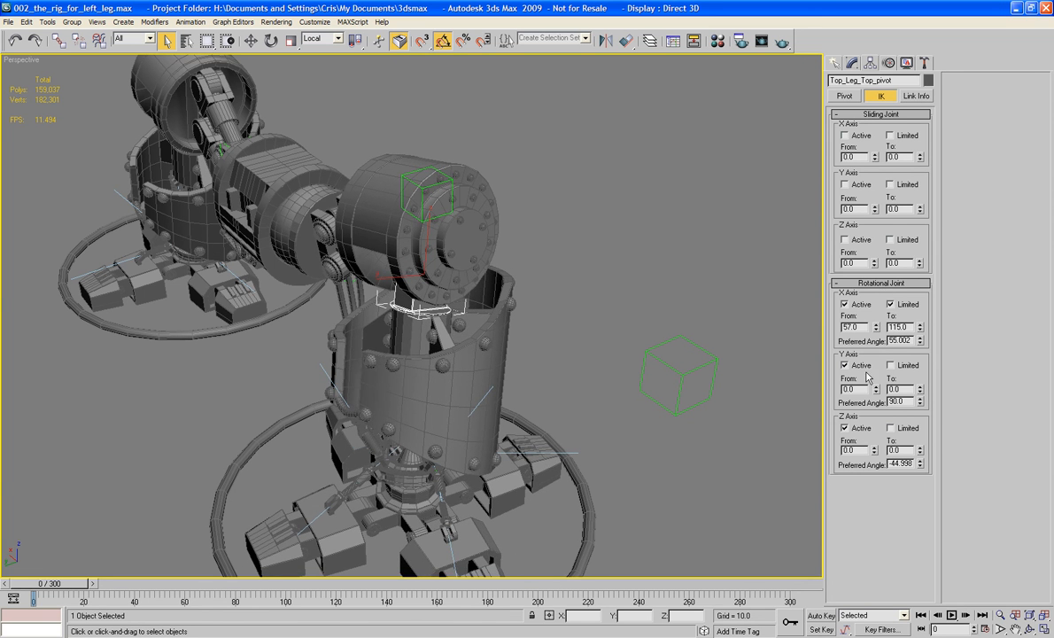
Deactivate X-axis and Y-axis rotation on central_lower_leg_shaft, leaving only its Z-axis rotation active
middle_click_drag(630, 393, 654, 398, "alt")
left_click(454, 344)
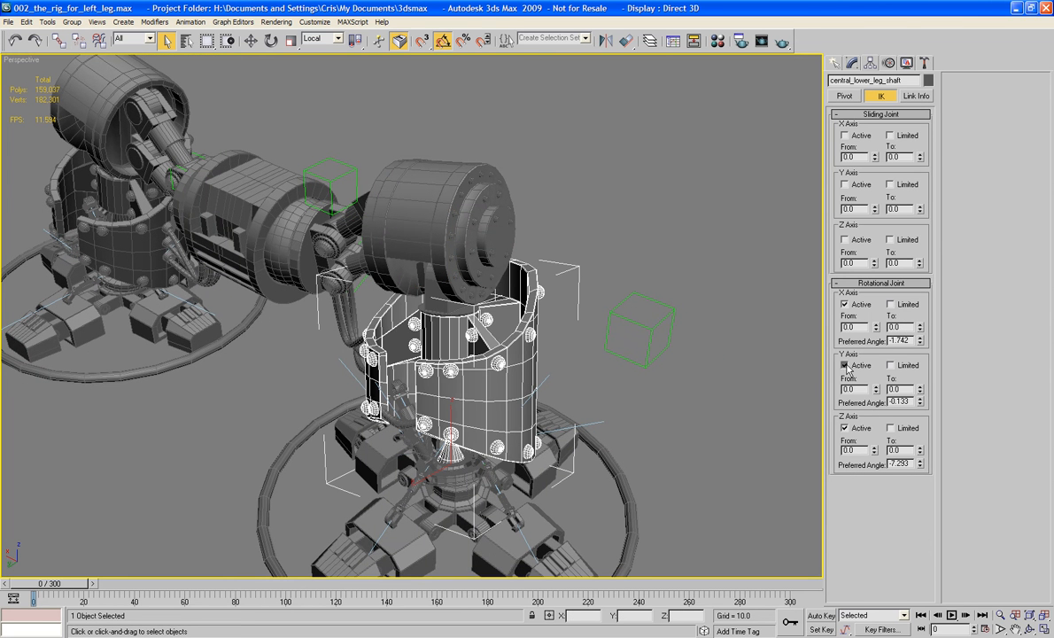
left_click(844, 365)
left_click(844, 304)
middle_click_drag(634, 440, 628, 365)
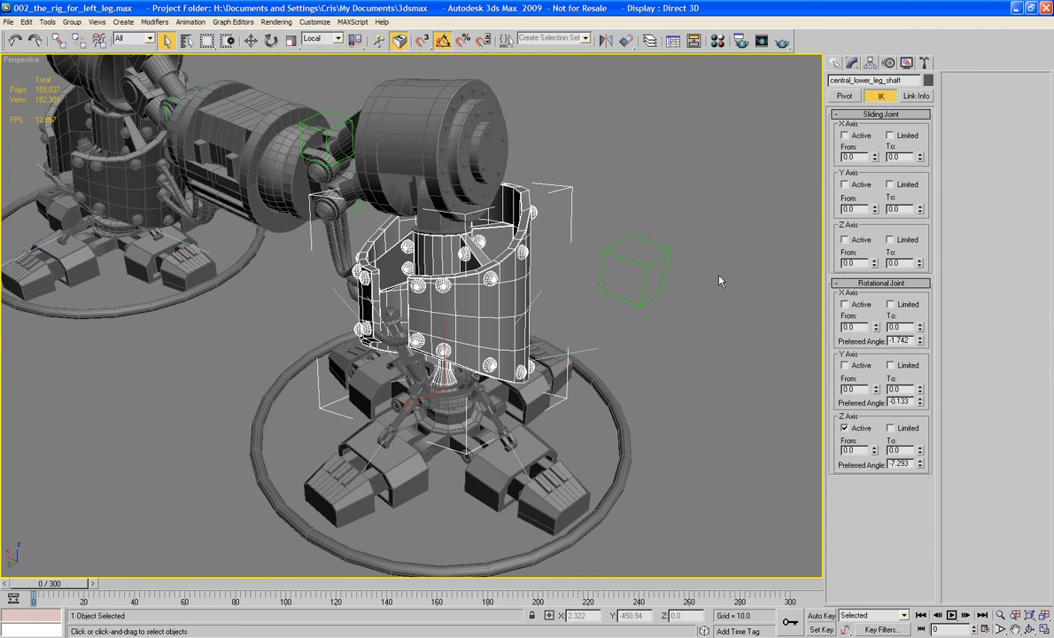
Try moving the foot ring away from the body and back to test how the leg bends, and undo the moves
left_click(682, 447)
left_click(626, 467)
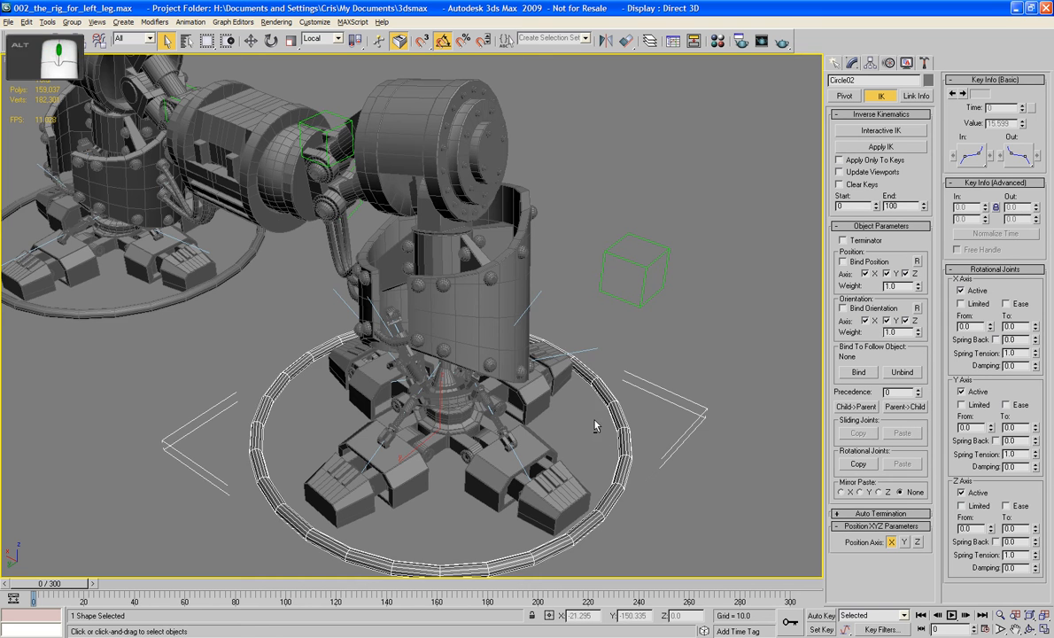
middle_click_drag(595, 426, 556, 396, "alt")
key("w")
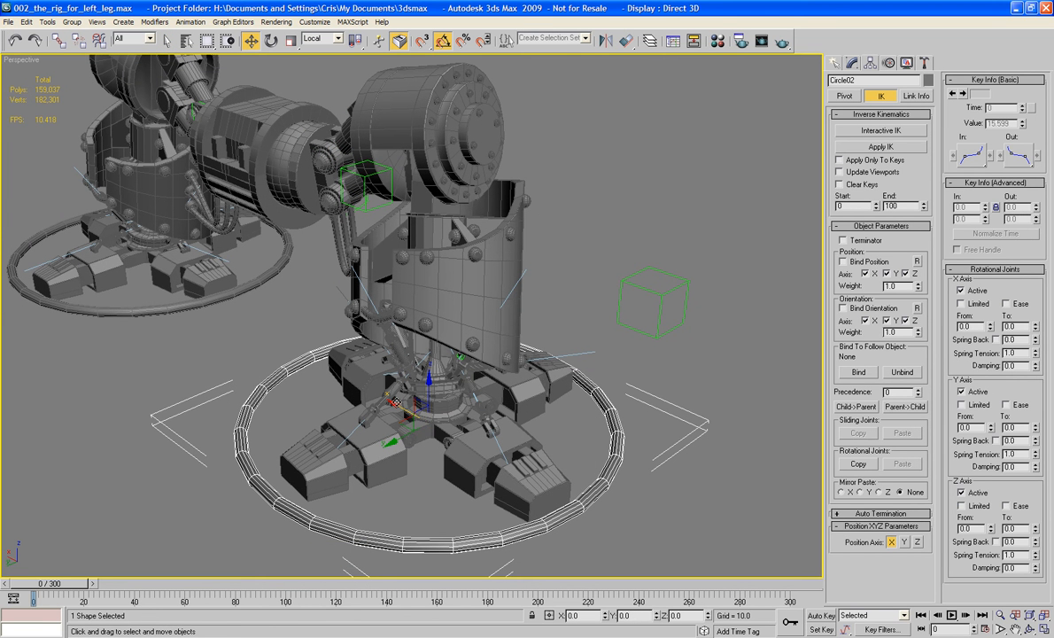
left_click_drag(396, 405, 487, 471)
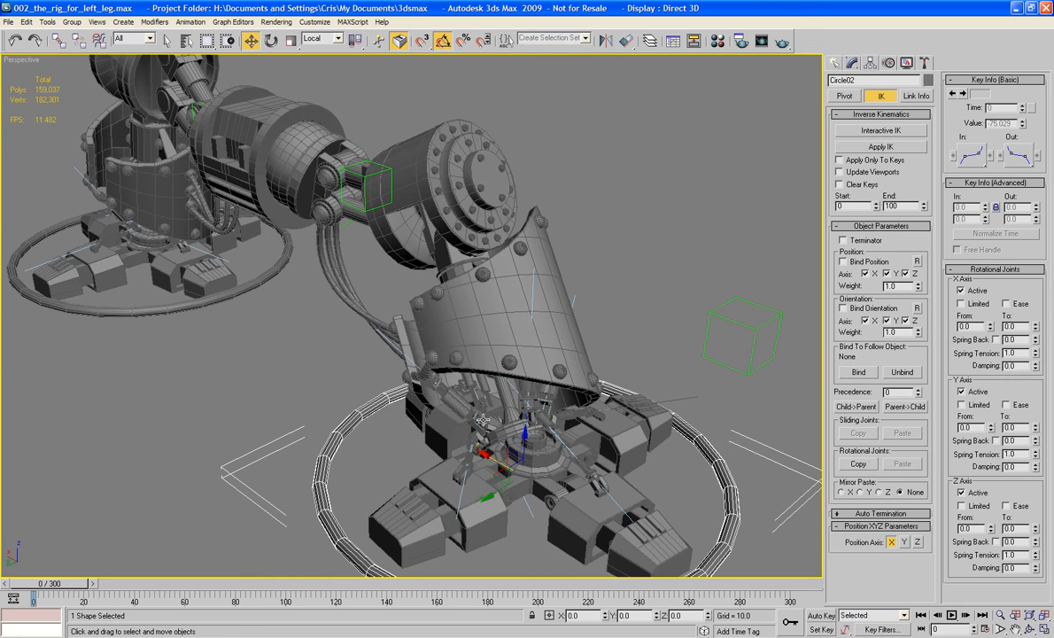
middle_click_drag(523, 406, 580, 396, "alt")
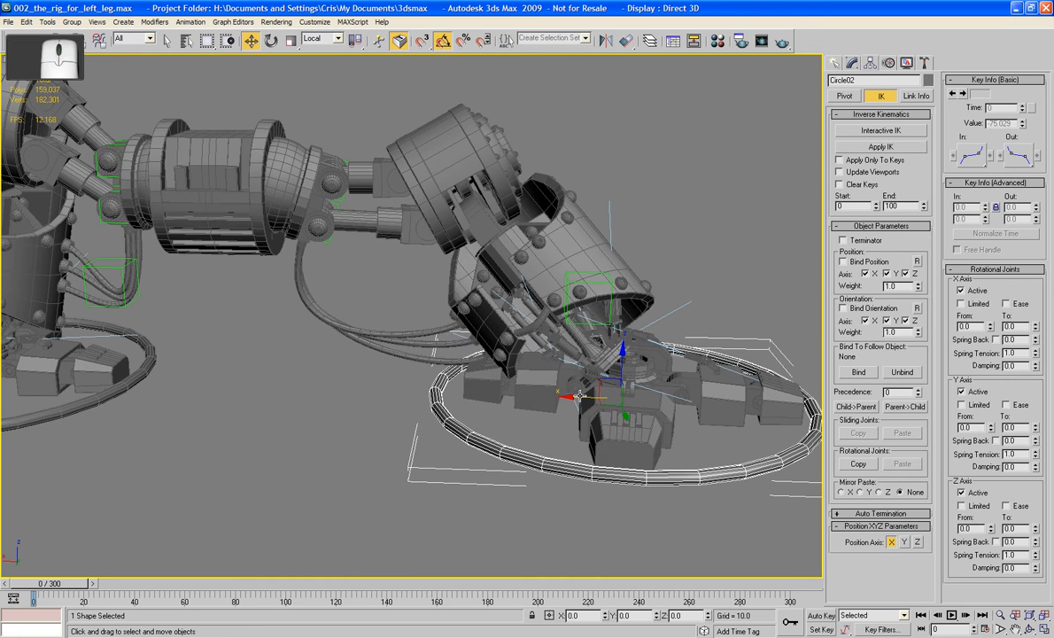
left_click_drag(580, 396, 443, 445)
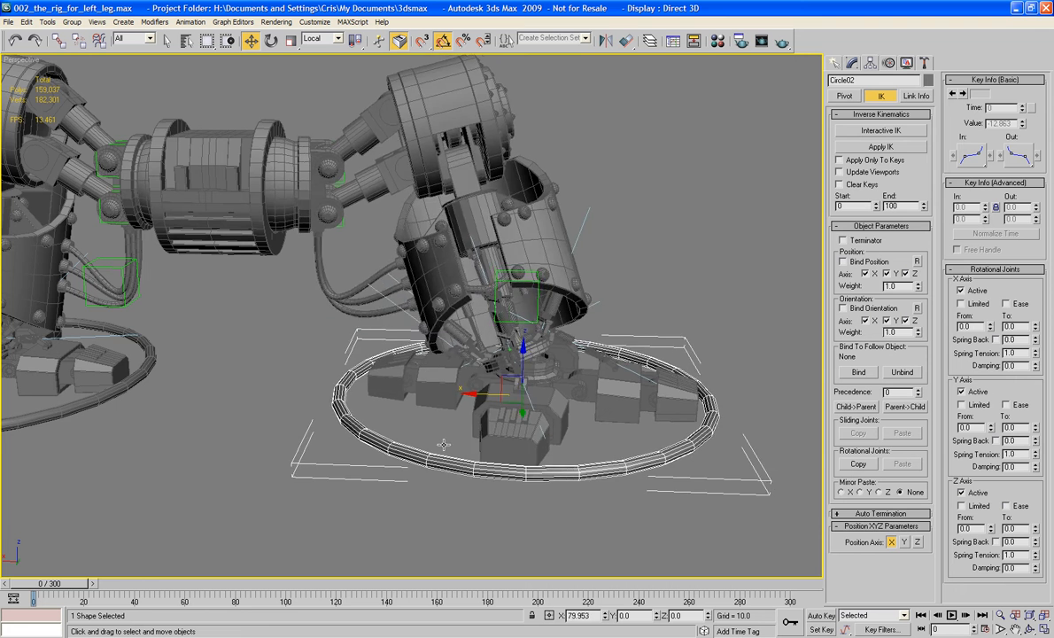
key("ctrl+z")
scroll(454, 333, "up", 3)
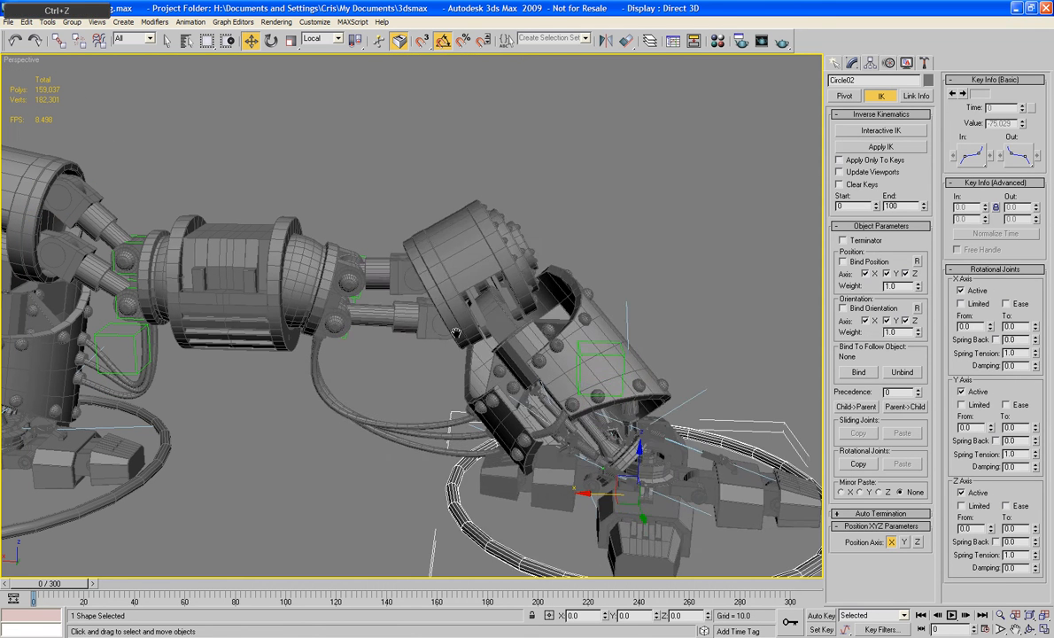
key("ctrl+z")
Limit the Y-axis rotation of Leg_Top to a range from 83 to 122
left_click(432, 208)
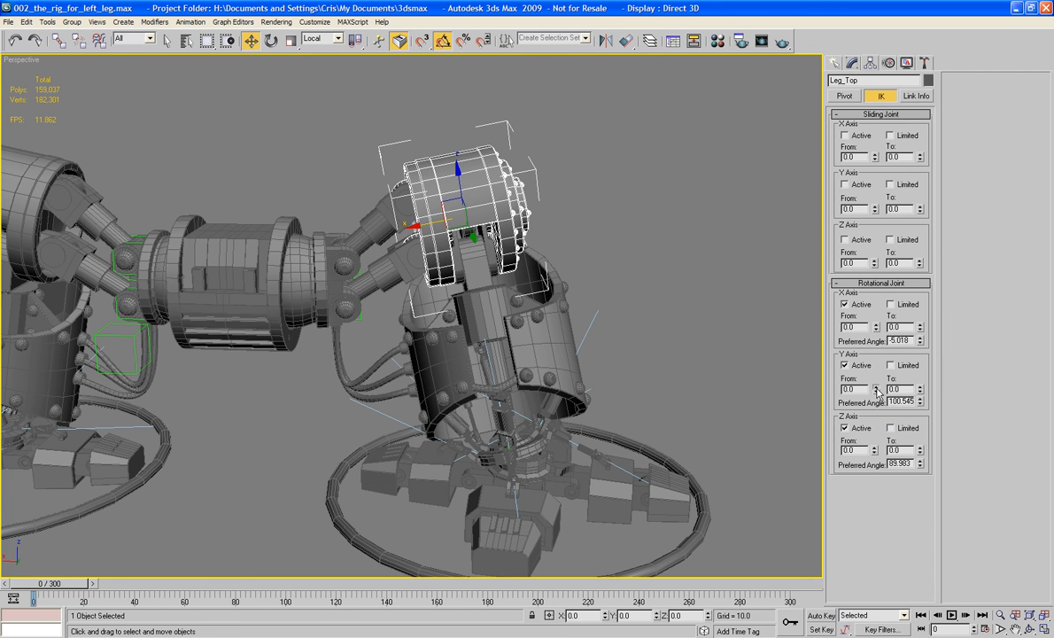
left_click_drag(877, 391, 877, 337)
left_click_drag(926, 393, 914, 313)
left_click_drag(875, 390, 870, 336)
Limit the X-axis rotation of Leg_Top to a range from -25 to 35
middle_click_drag(581, 339, 687, 385, "alt")
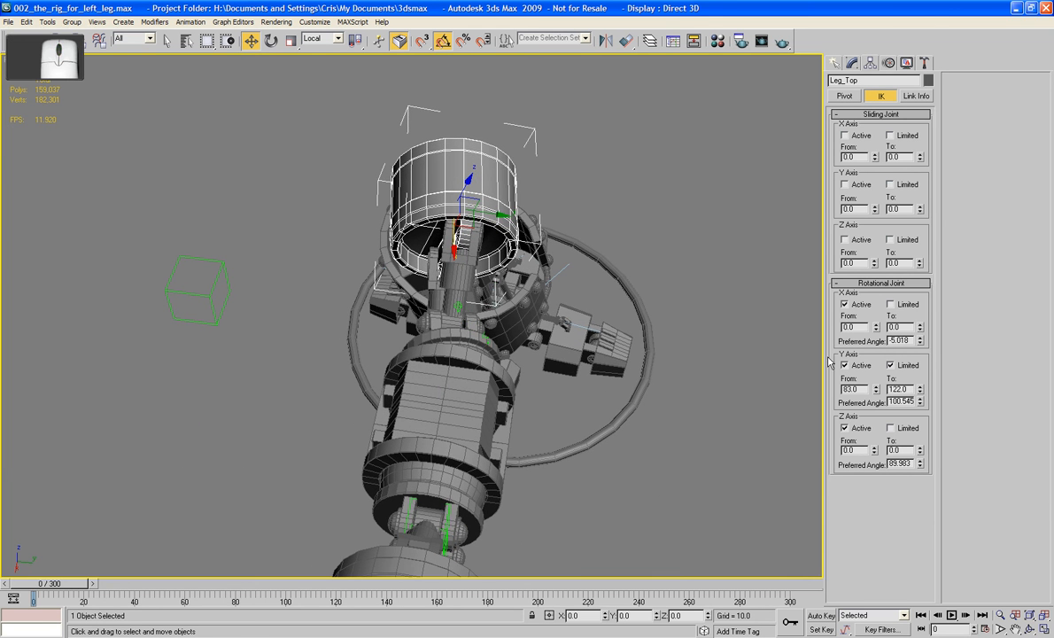
mouse_move(876, 327)
left_mouse_down()
mouse_move(870, 310)
mouse_move(896, 358)
mouse_move(888, 341)
left_mouse_up()
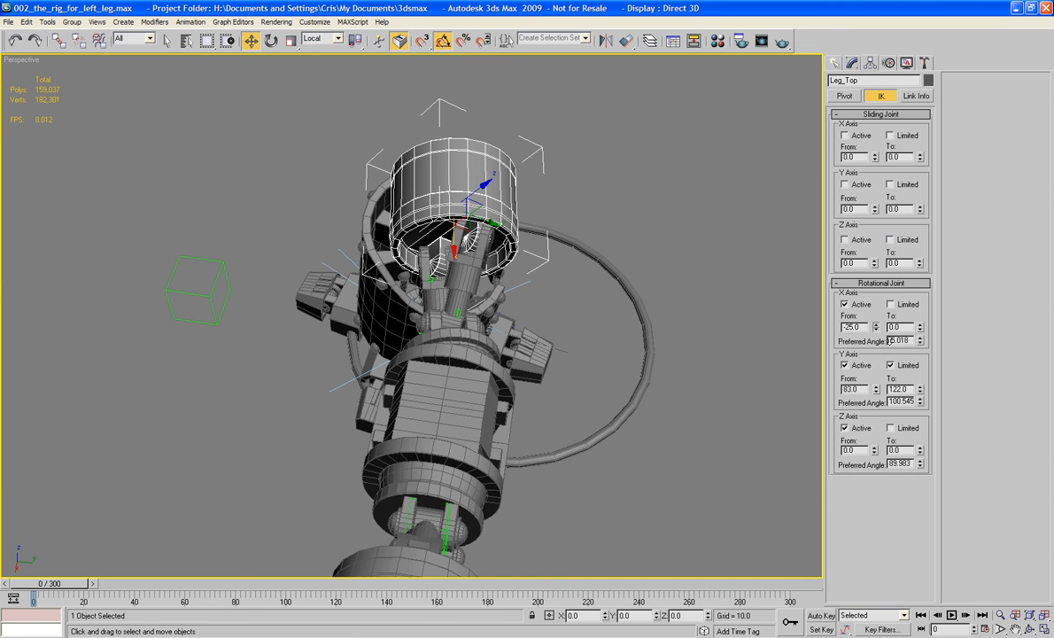
left_click_drag(920, 332, 917, 304)
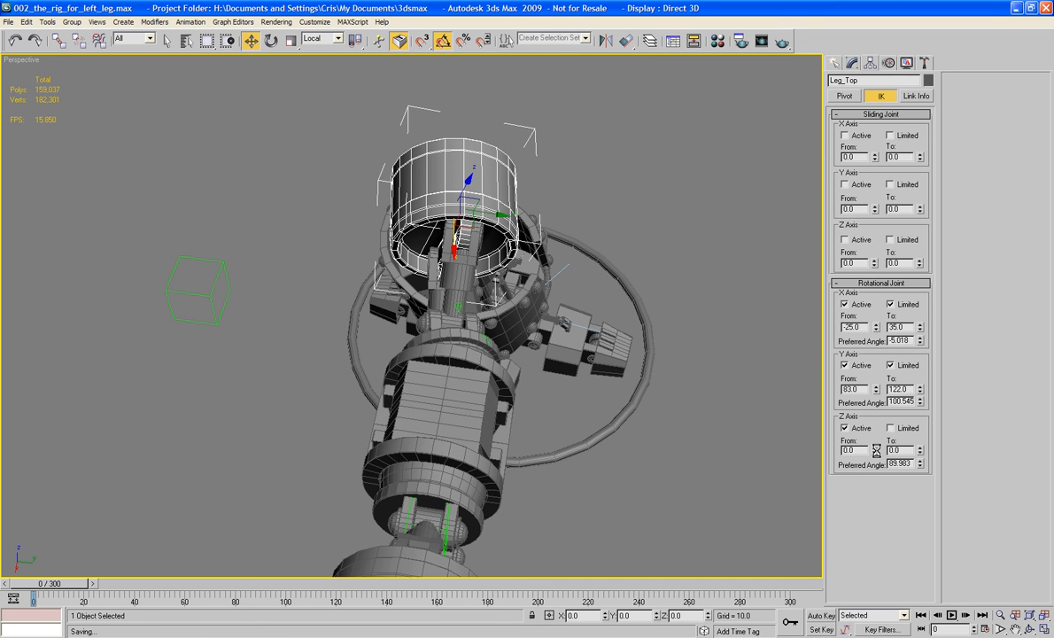
Try out From and To values for the Z-axis rotation of Leg_Top
left_click_drag(876, 452, 873, 389)
left_click_drag(864, 351, 865, 351)
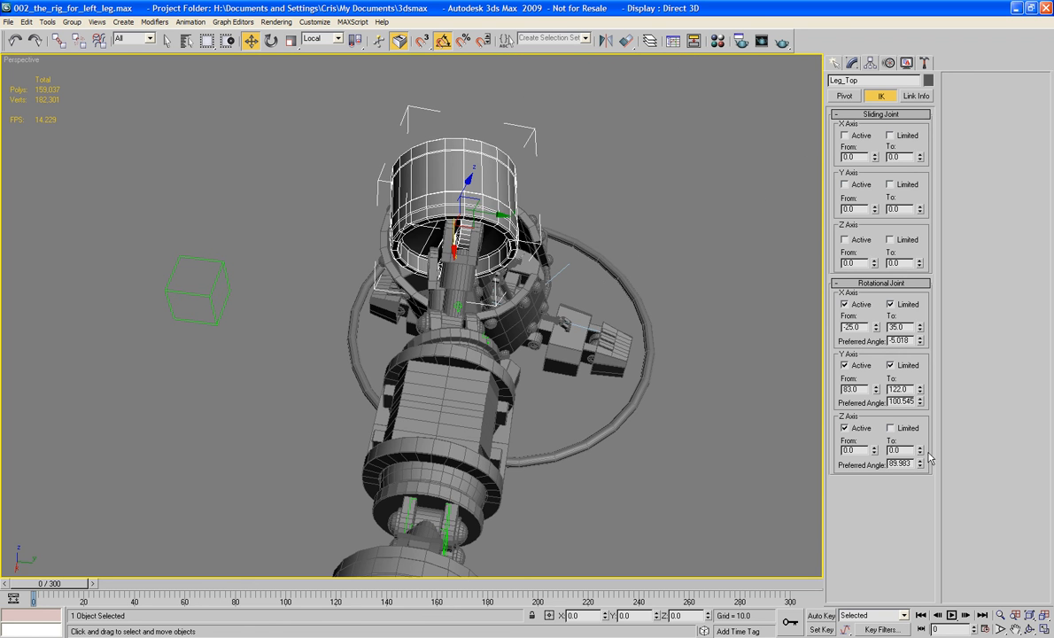
left_click_drag(923, 454, 922, 398)
Try moving the foot ring outward to test the limited leg chain, and undo the move
middle_click_drag(750, 410, 605, 456, "alt")
left_click(507, 507)
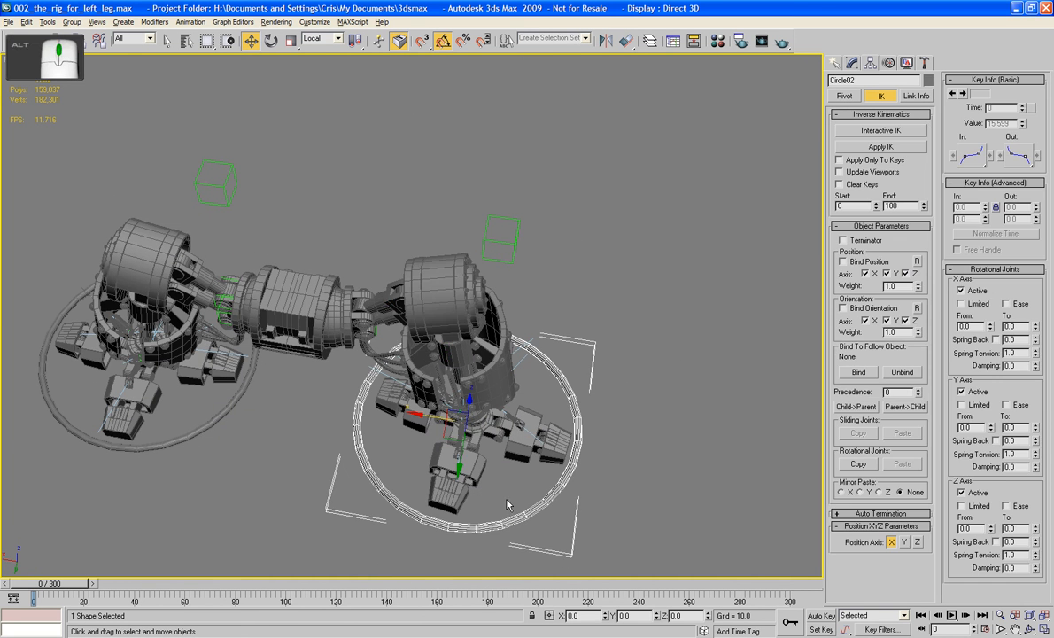
middle_click_drag(505, 501, 444, 417, "alt")
left_click_drag(443, 418, 520, 424)
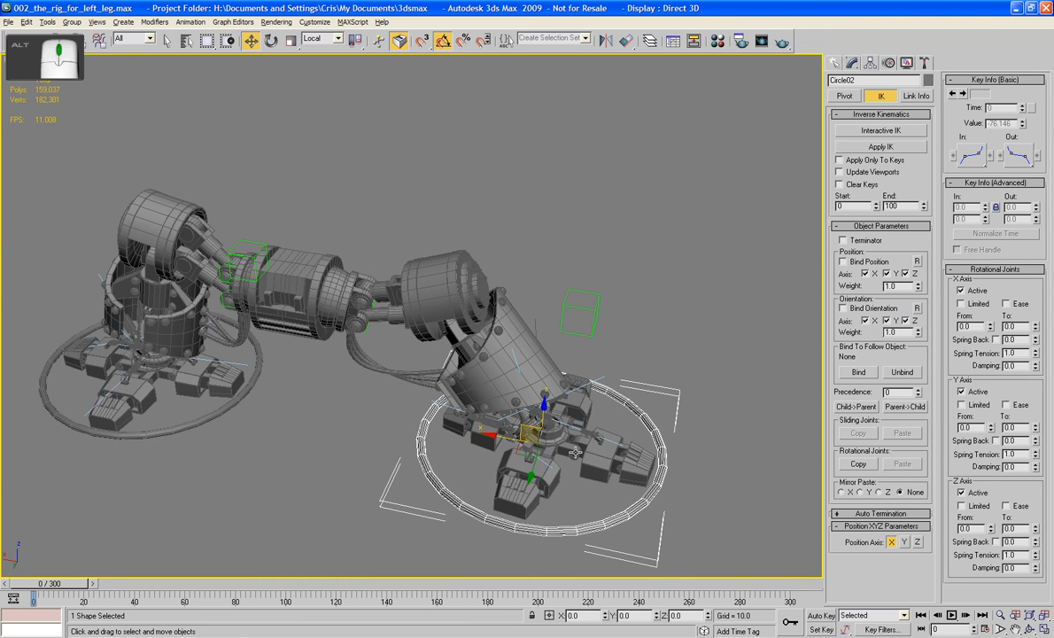
middle_click_drag(485, 399, 489, 354, "alt")
scroll(510, 367, "up", 4)
middle_click_drag(569, 395, 478, 366)
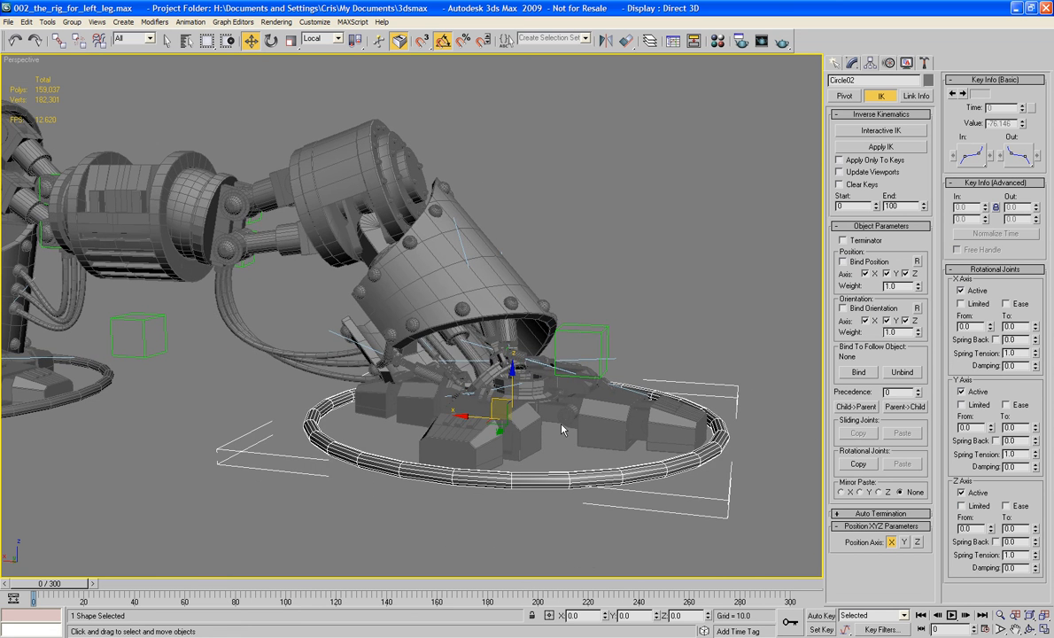
key("ctrl+z")
Try shifting the foot ring sideways and vertically to test the leg's movement, and undo the moves
middle_click_drag(513, 403, 405, 443, "alt")
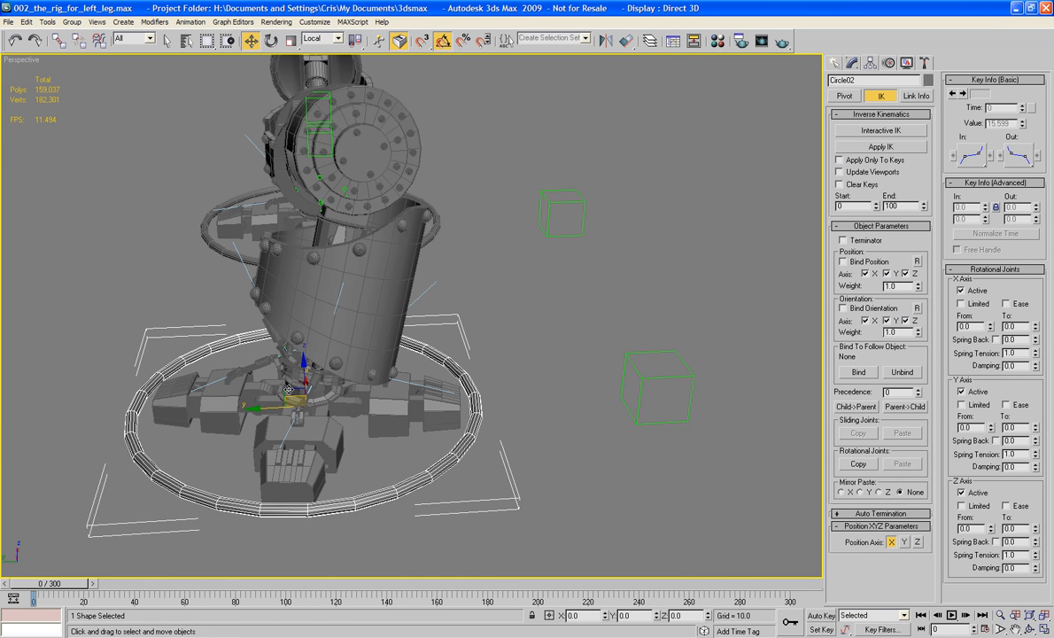
left_click_drag(274, 355, 315, 340)
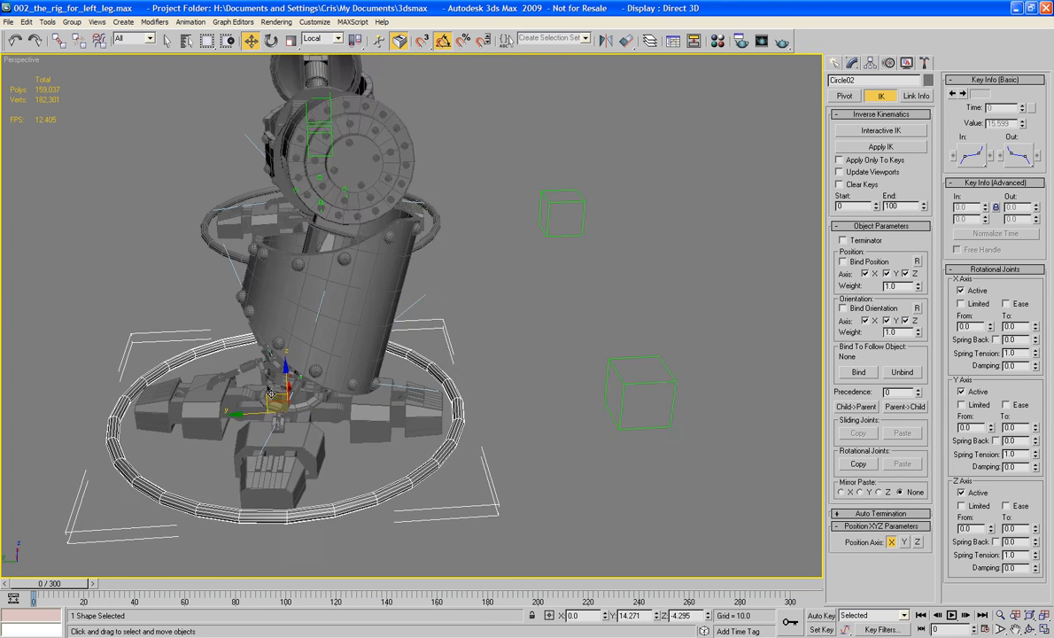
left_click_drag(395, 372, 377, 381)
left_click_drag(253, 380, 249, 410)
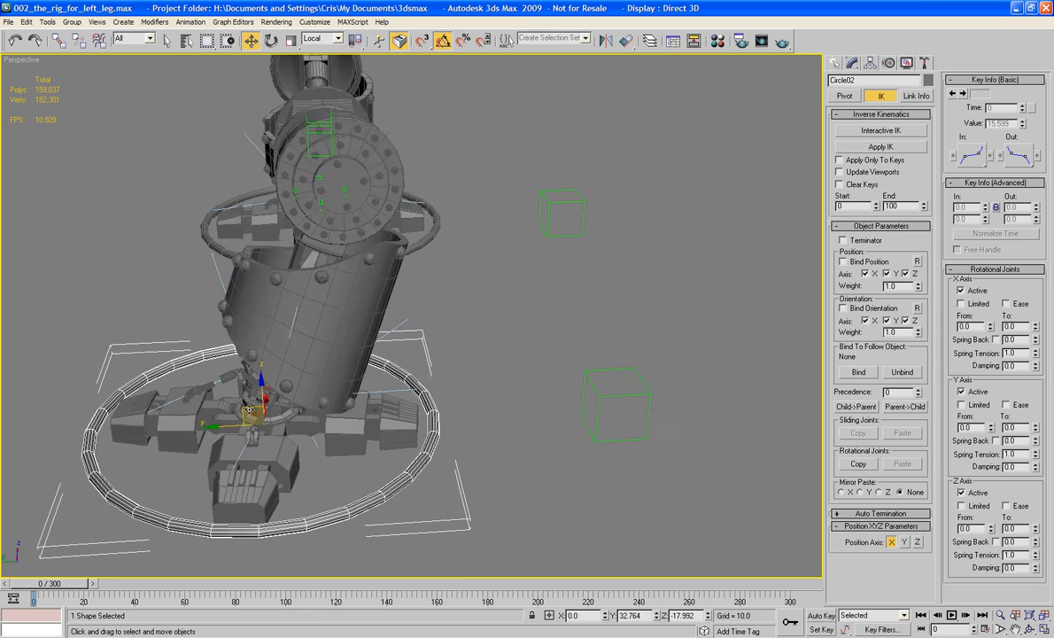
left_click_drag(272, 372, 265, 427)
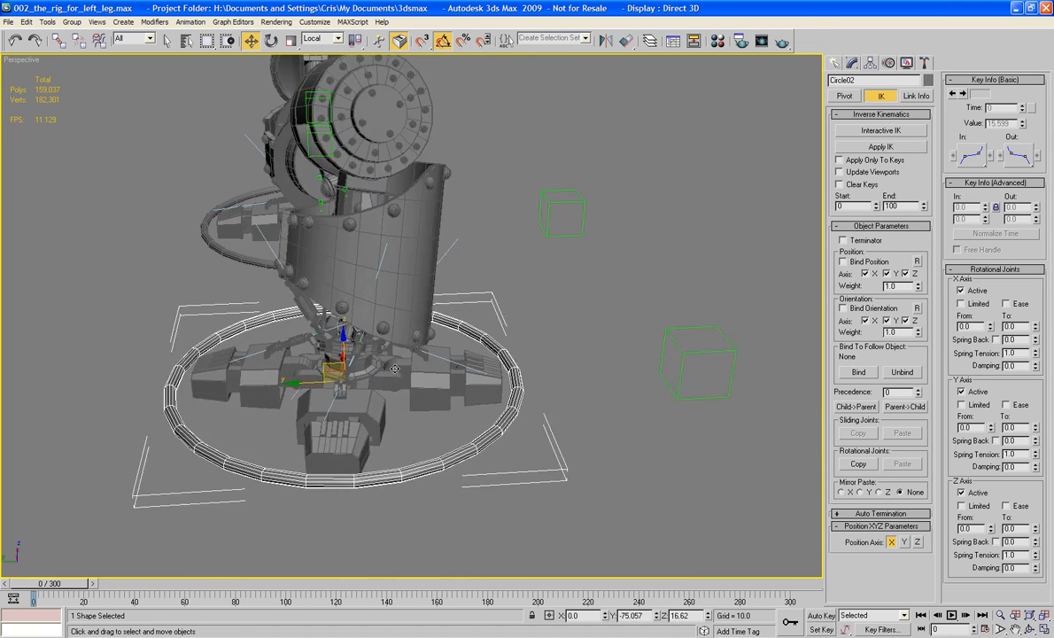
key("ctrl+z")
key("ctrl+z")
key("ctrl+z")
middle_click_drag(265, 425, 246, 361, "alt")
scroll(284, 342, "down", 3)
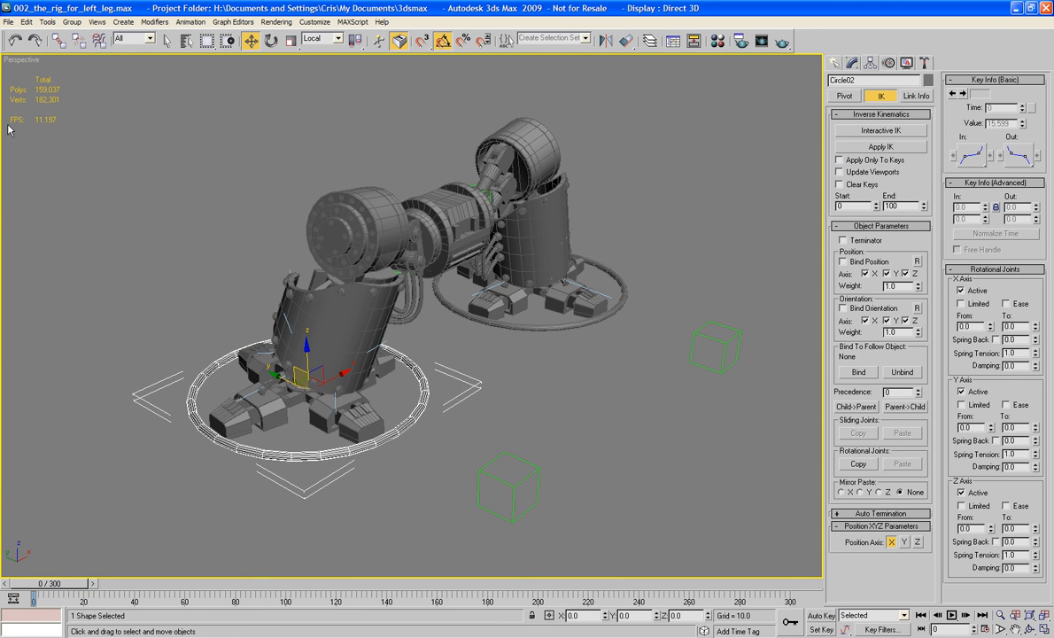